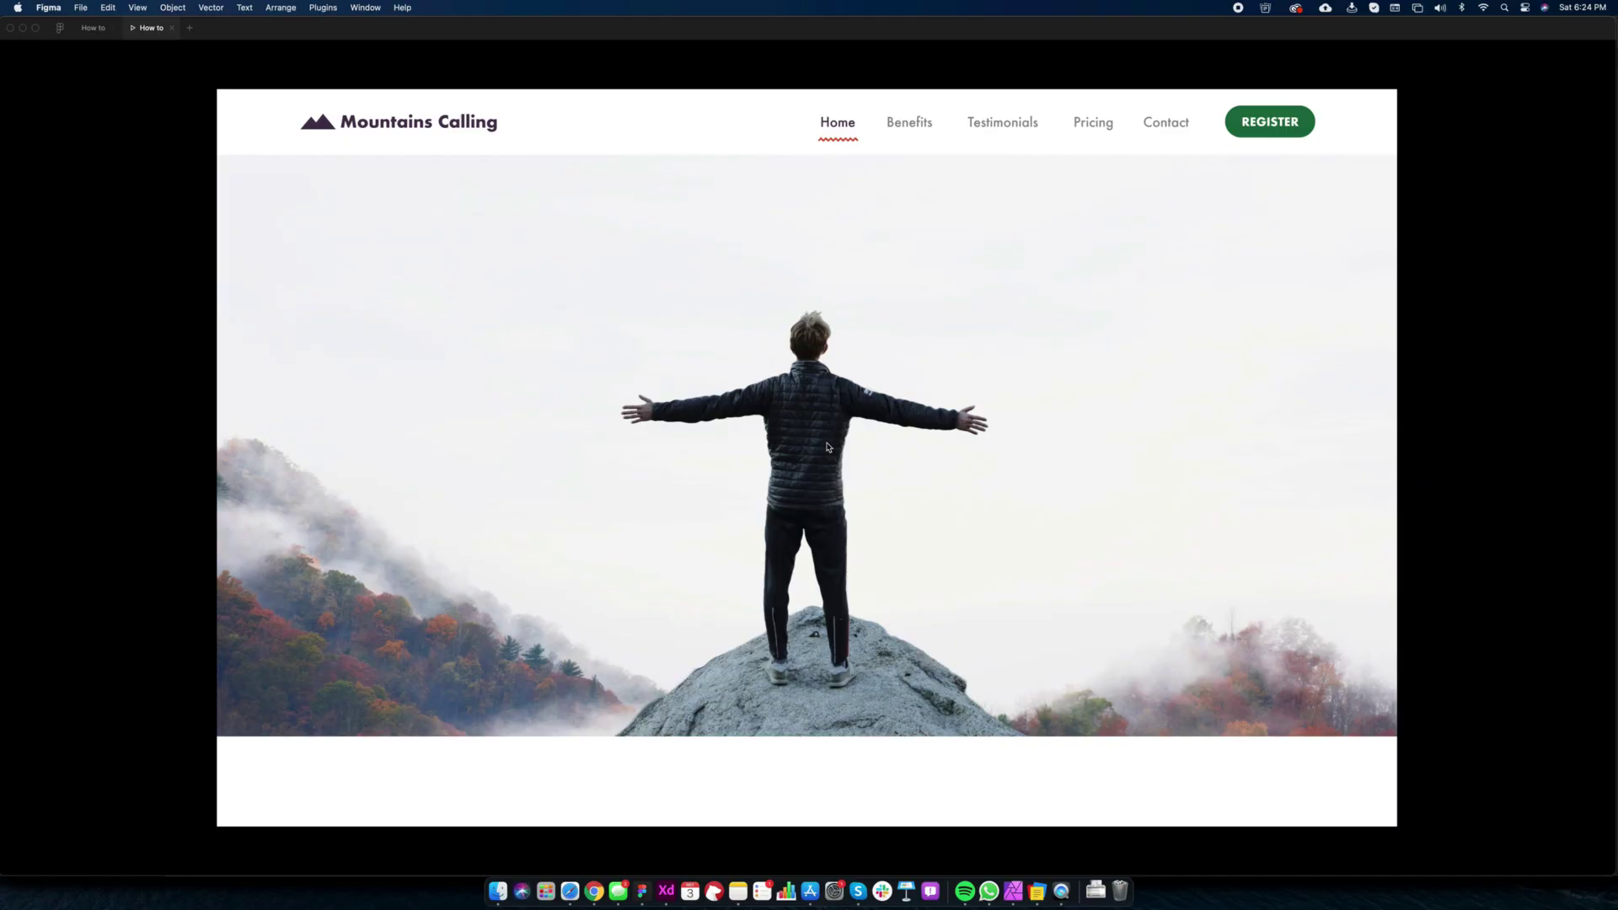
Play and restart the prototype, jump from the WANDERLUST hero to Benefits, and return via Home
click(826, 447)
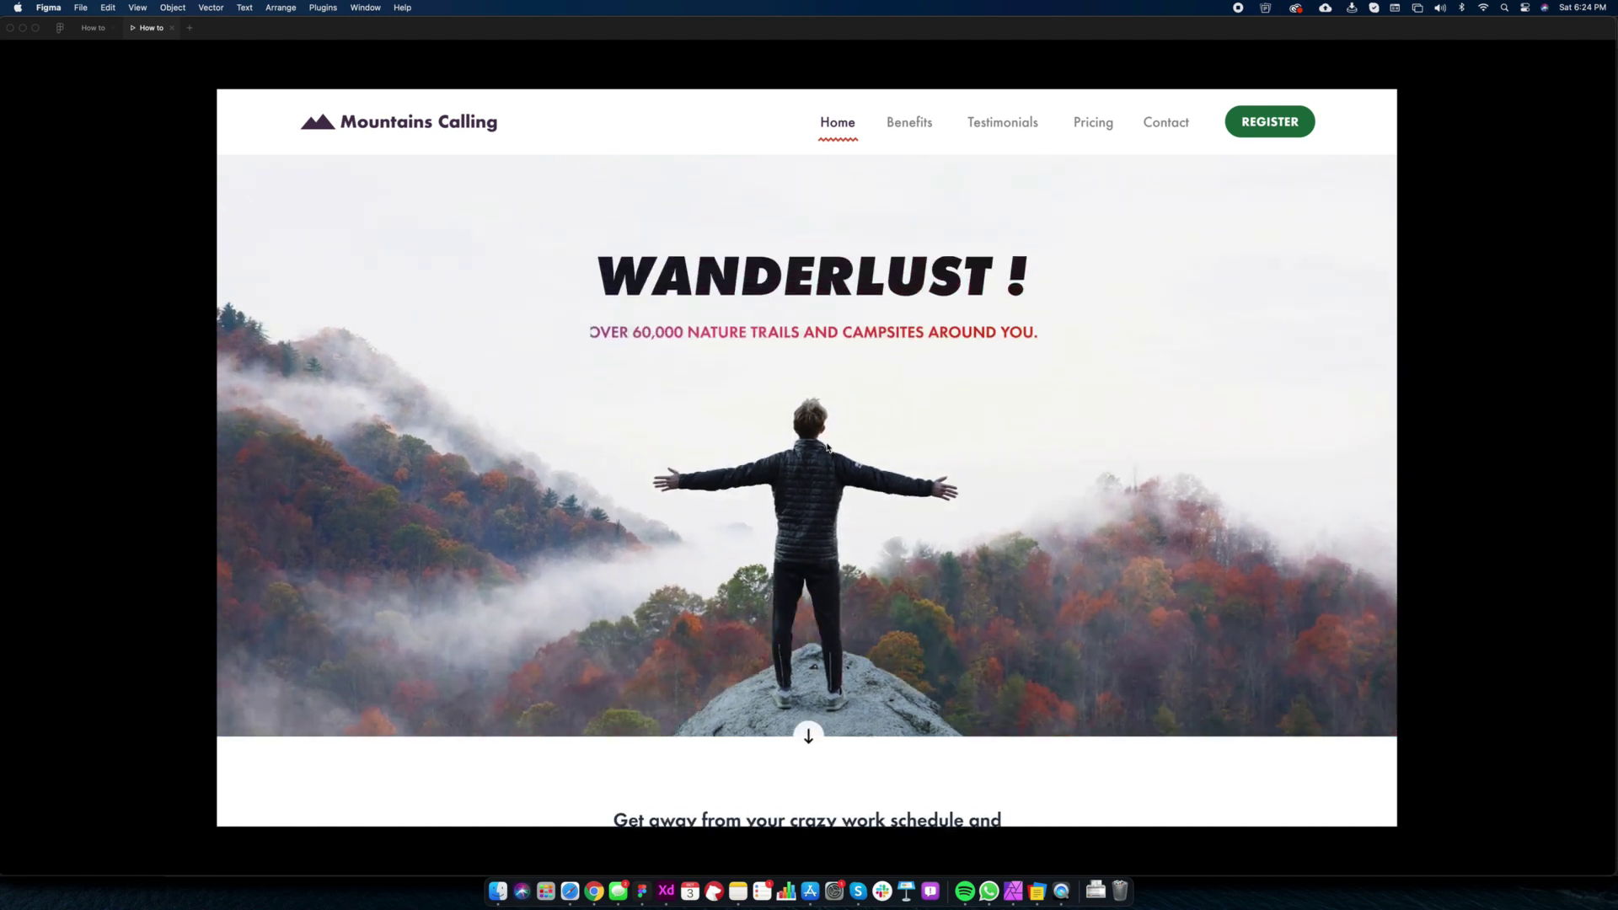
key(r)
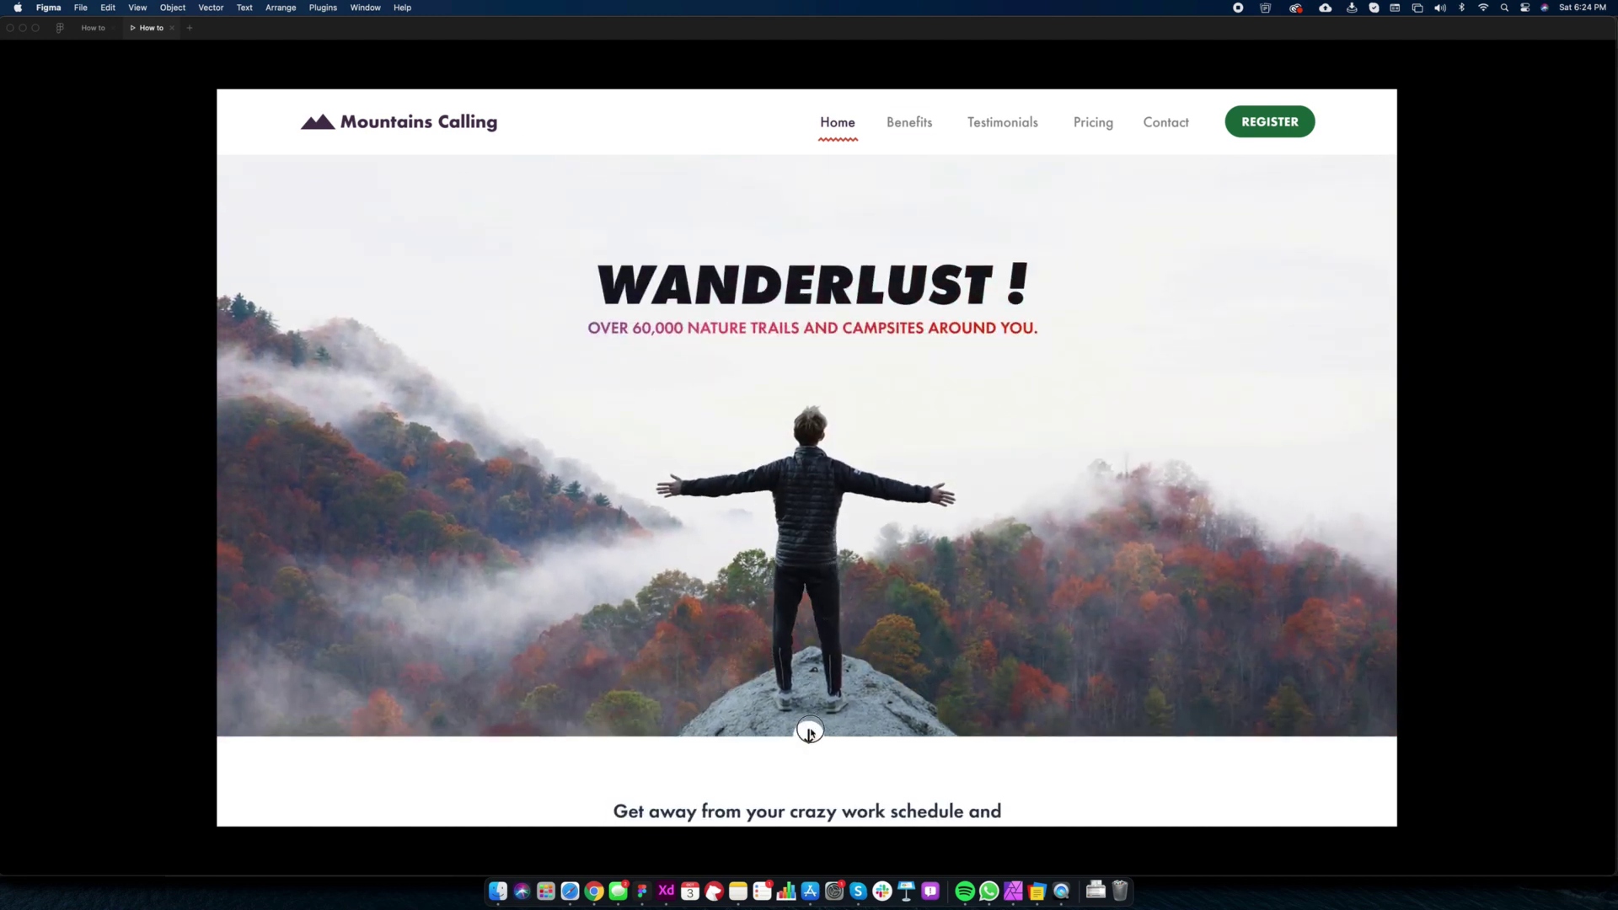
click(809, 735)
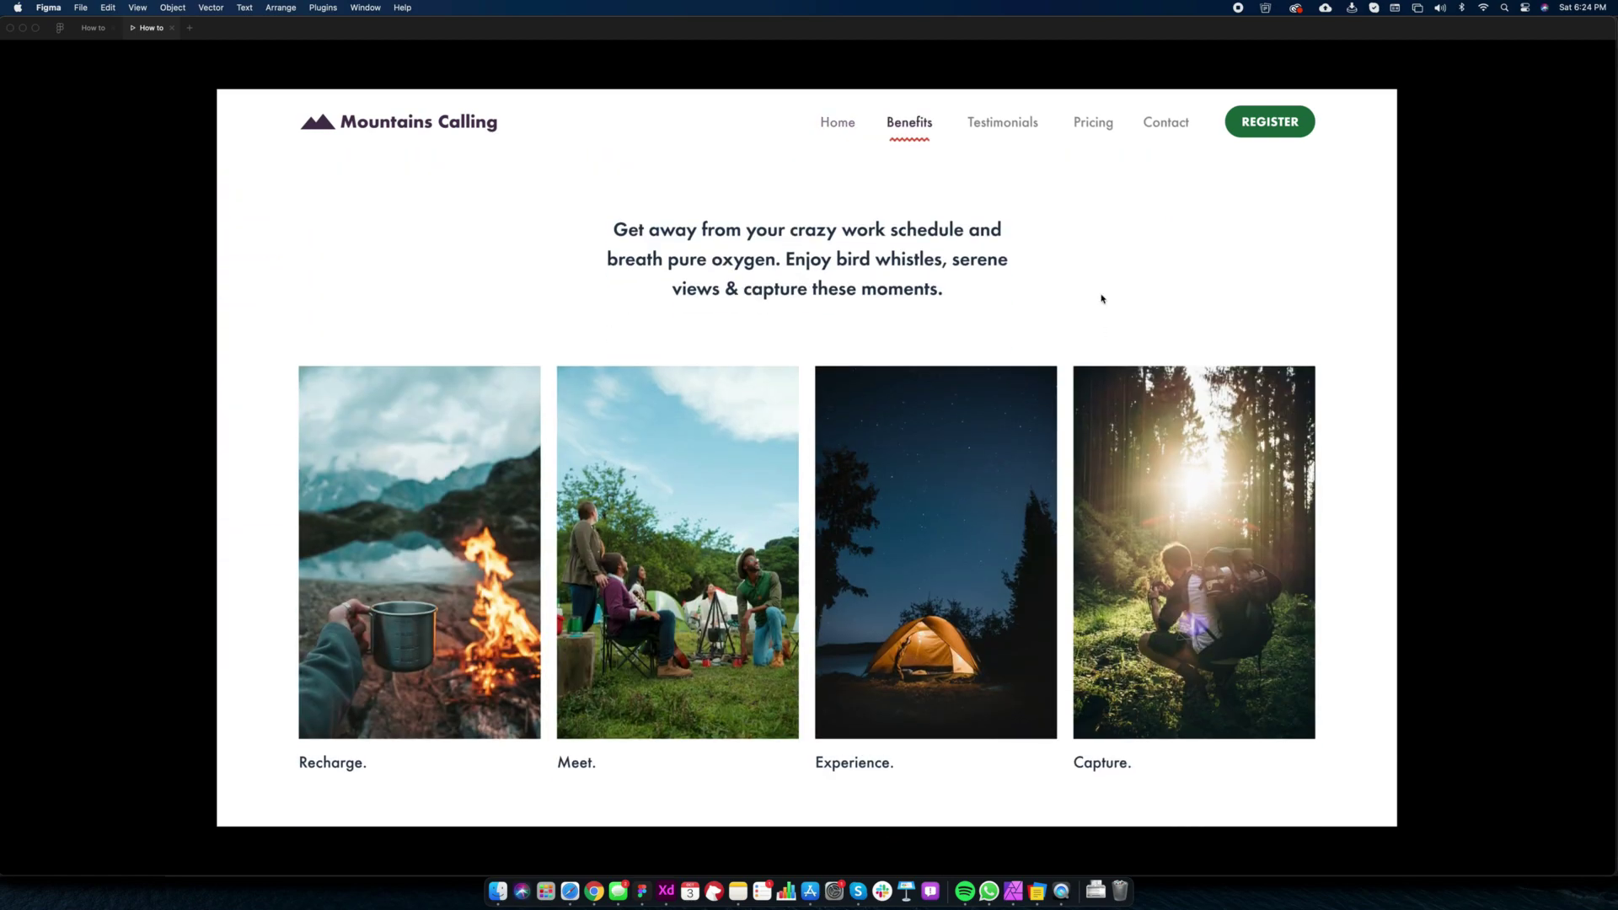
click(842, 129)
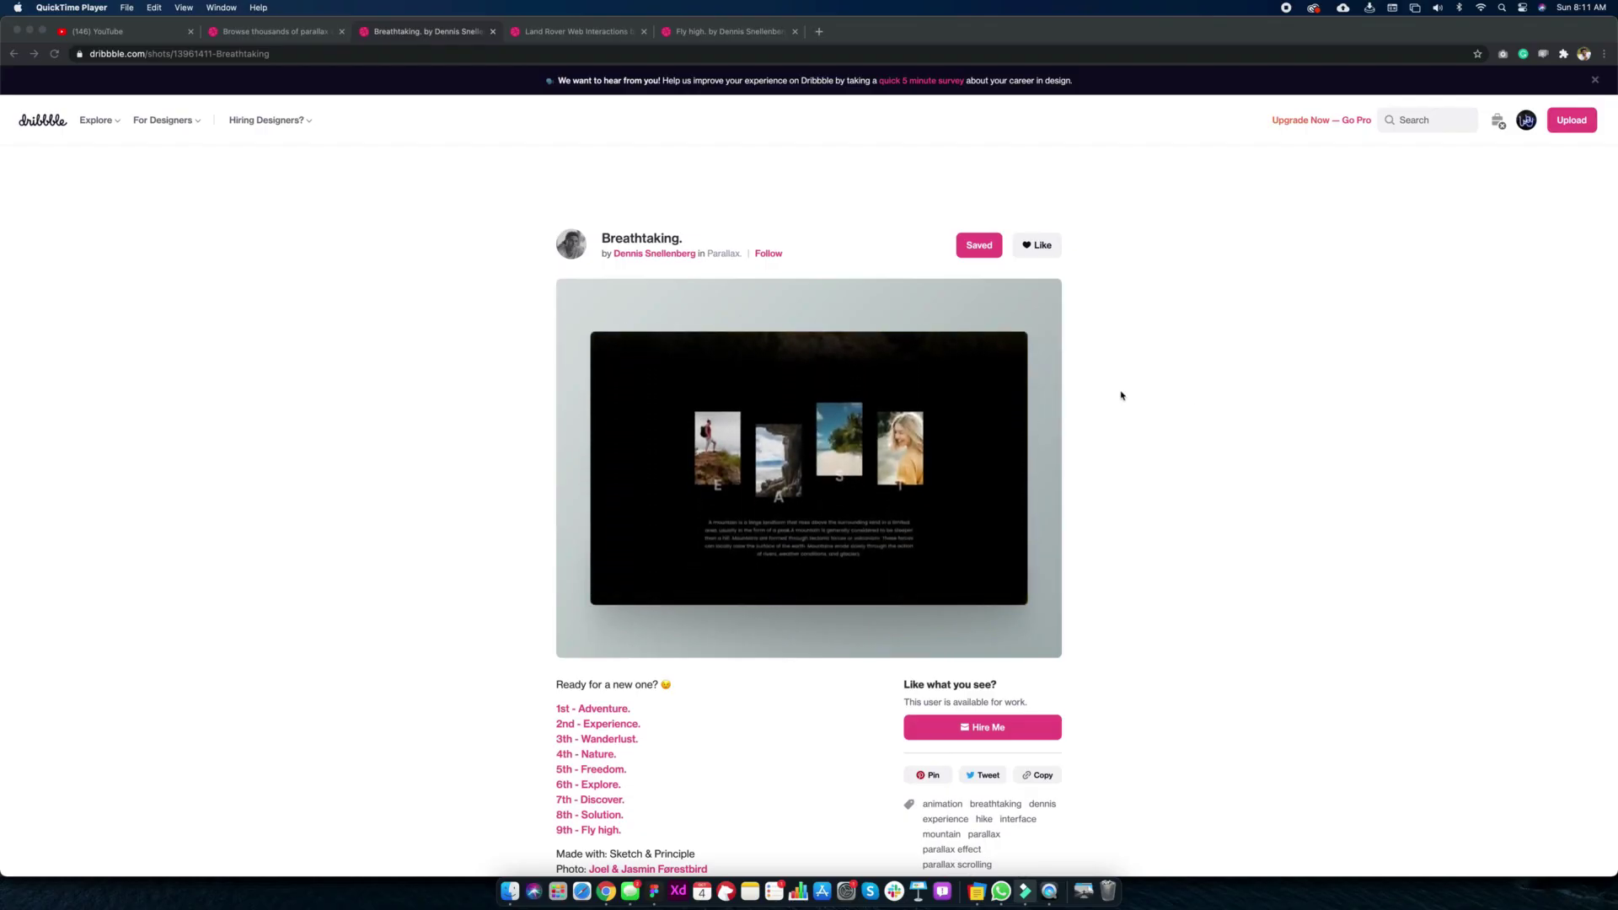
View the Land Rover Web Interactions and Fly high. Dribbble shots in Chrome
click(592, 35)
click(592, 35)
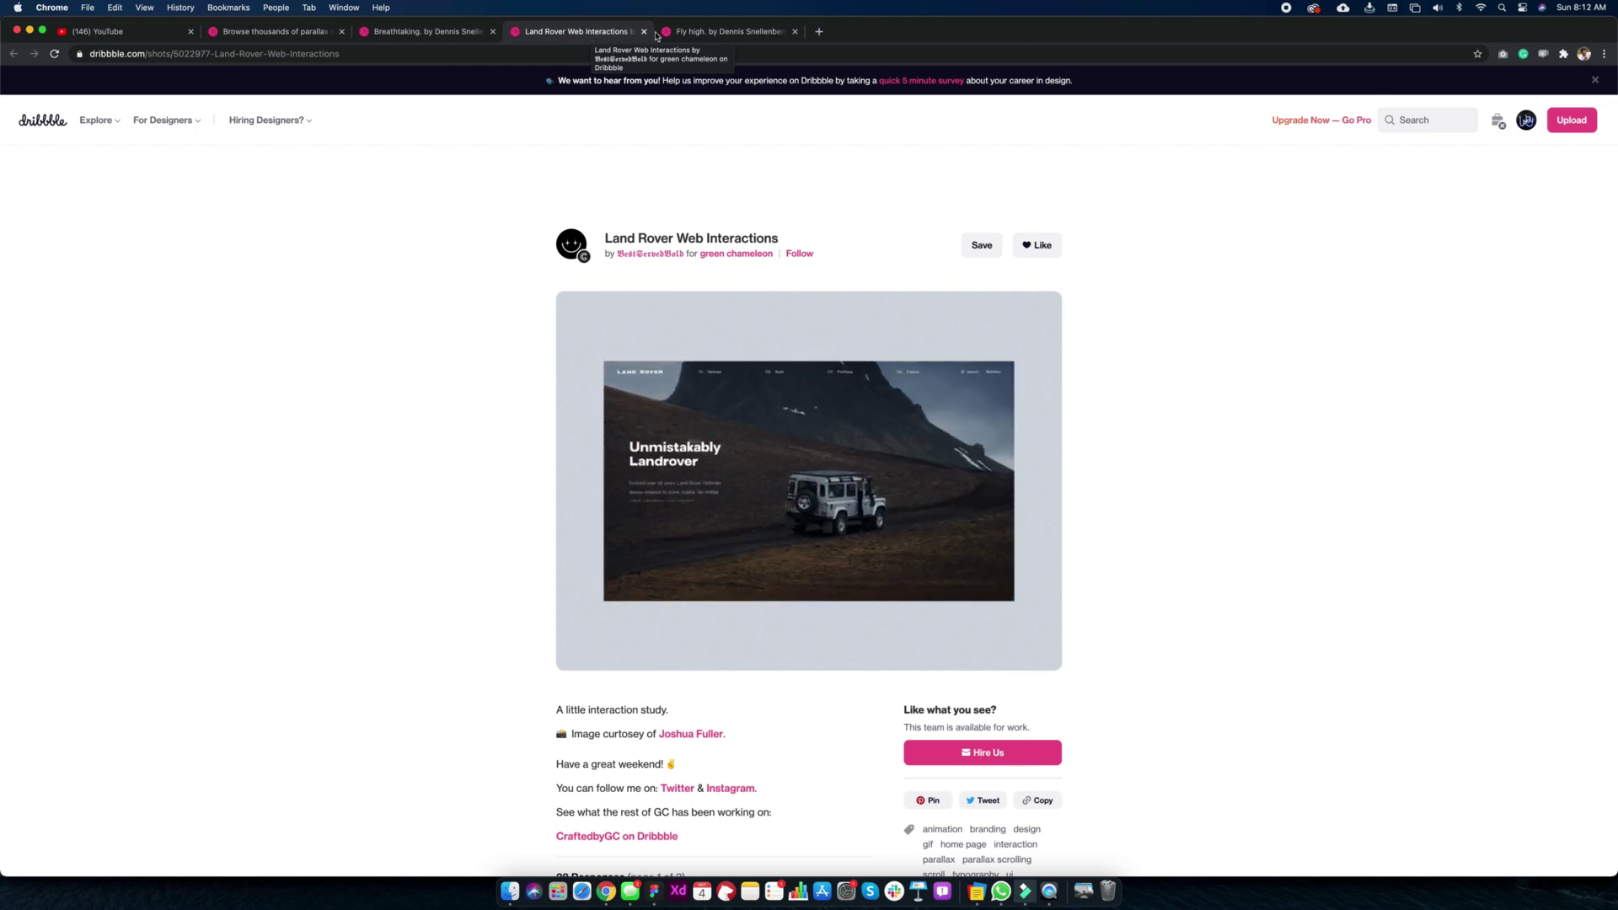
click(691, 34)
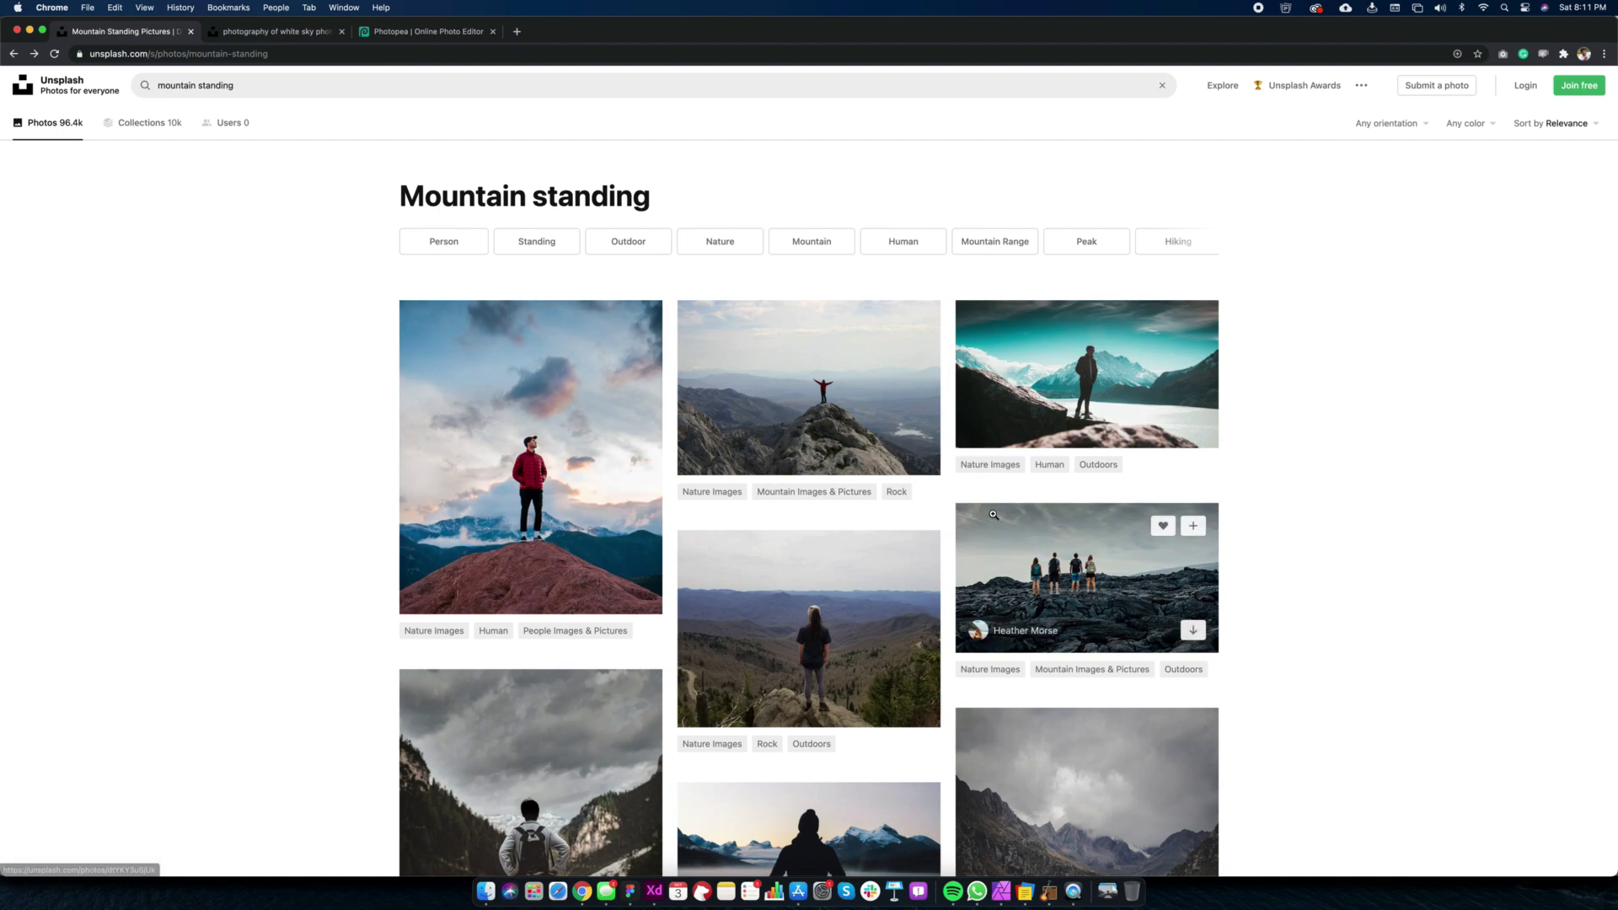
Open the man-with-outstretched-arms photo from the 'mountain standing' results, then the foggy hills photo
scroll(1084, 538, down, 6)
scroll(1084, 538, down, 20)
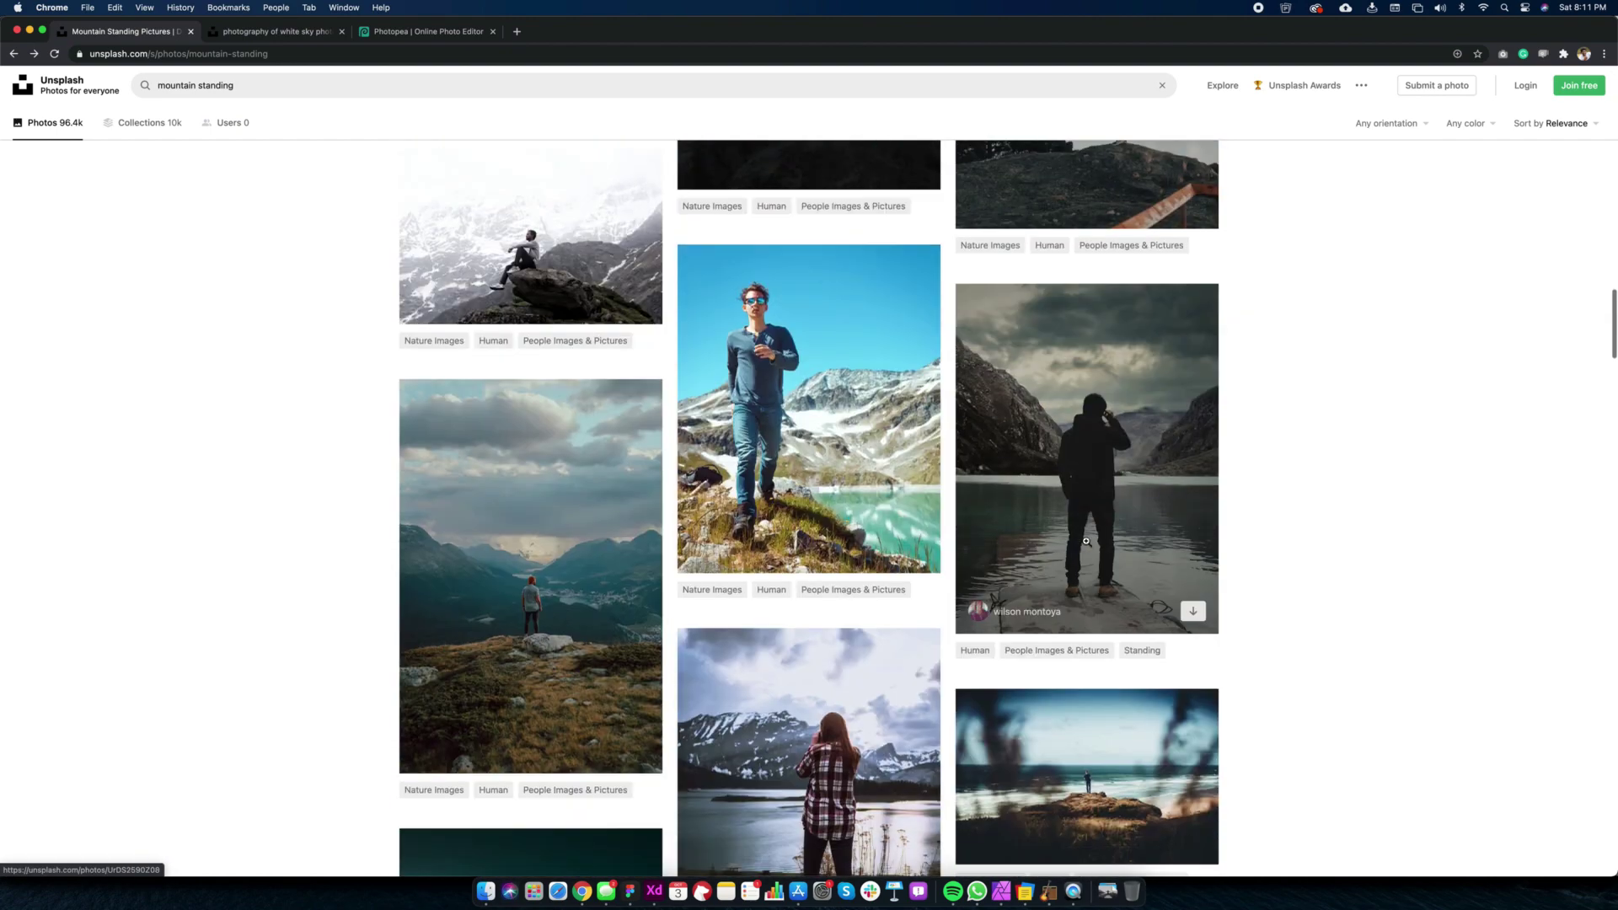
scroll(1087, 542, down, 20)
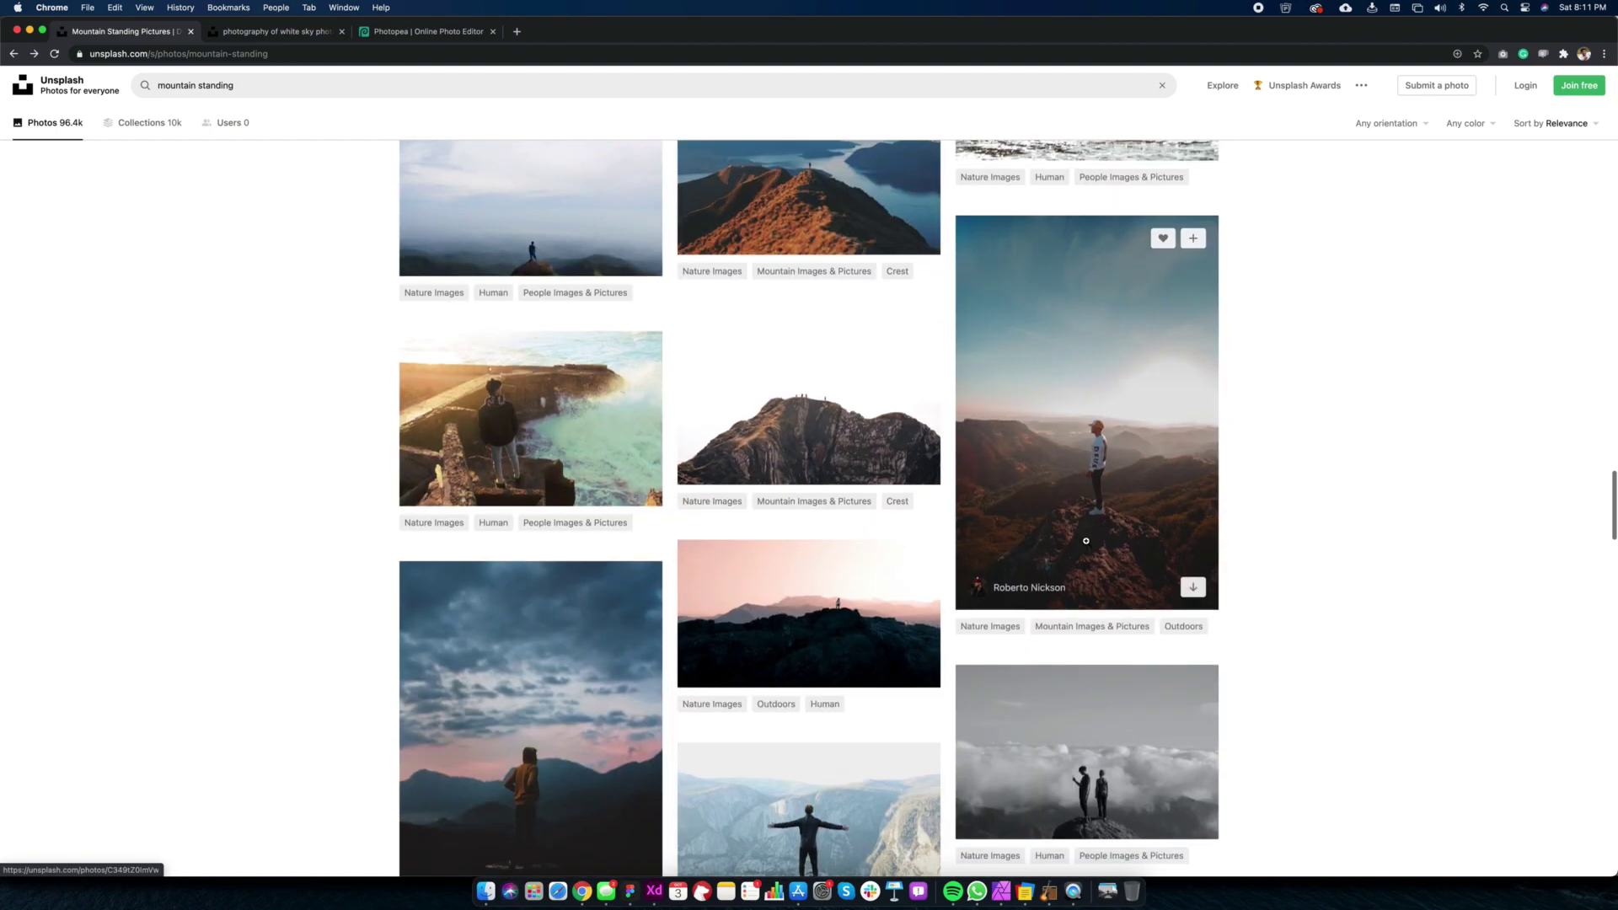
scroll(1087, 541, down, 5)
click(900, 556)
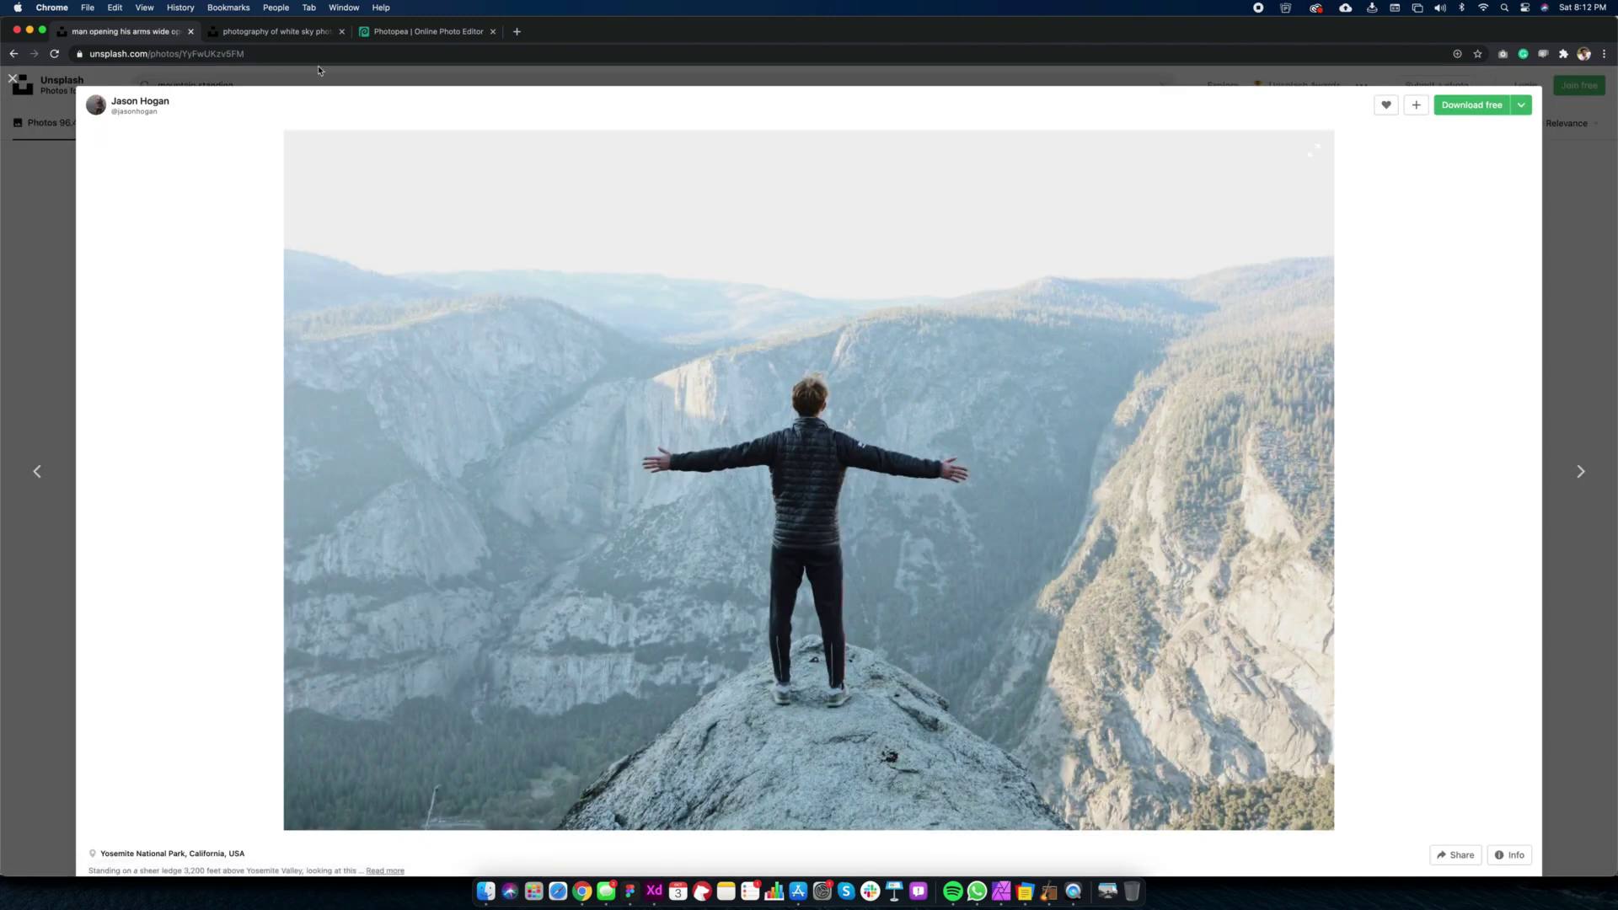
click(286, 31)
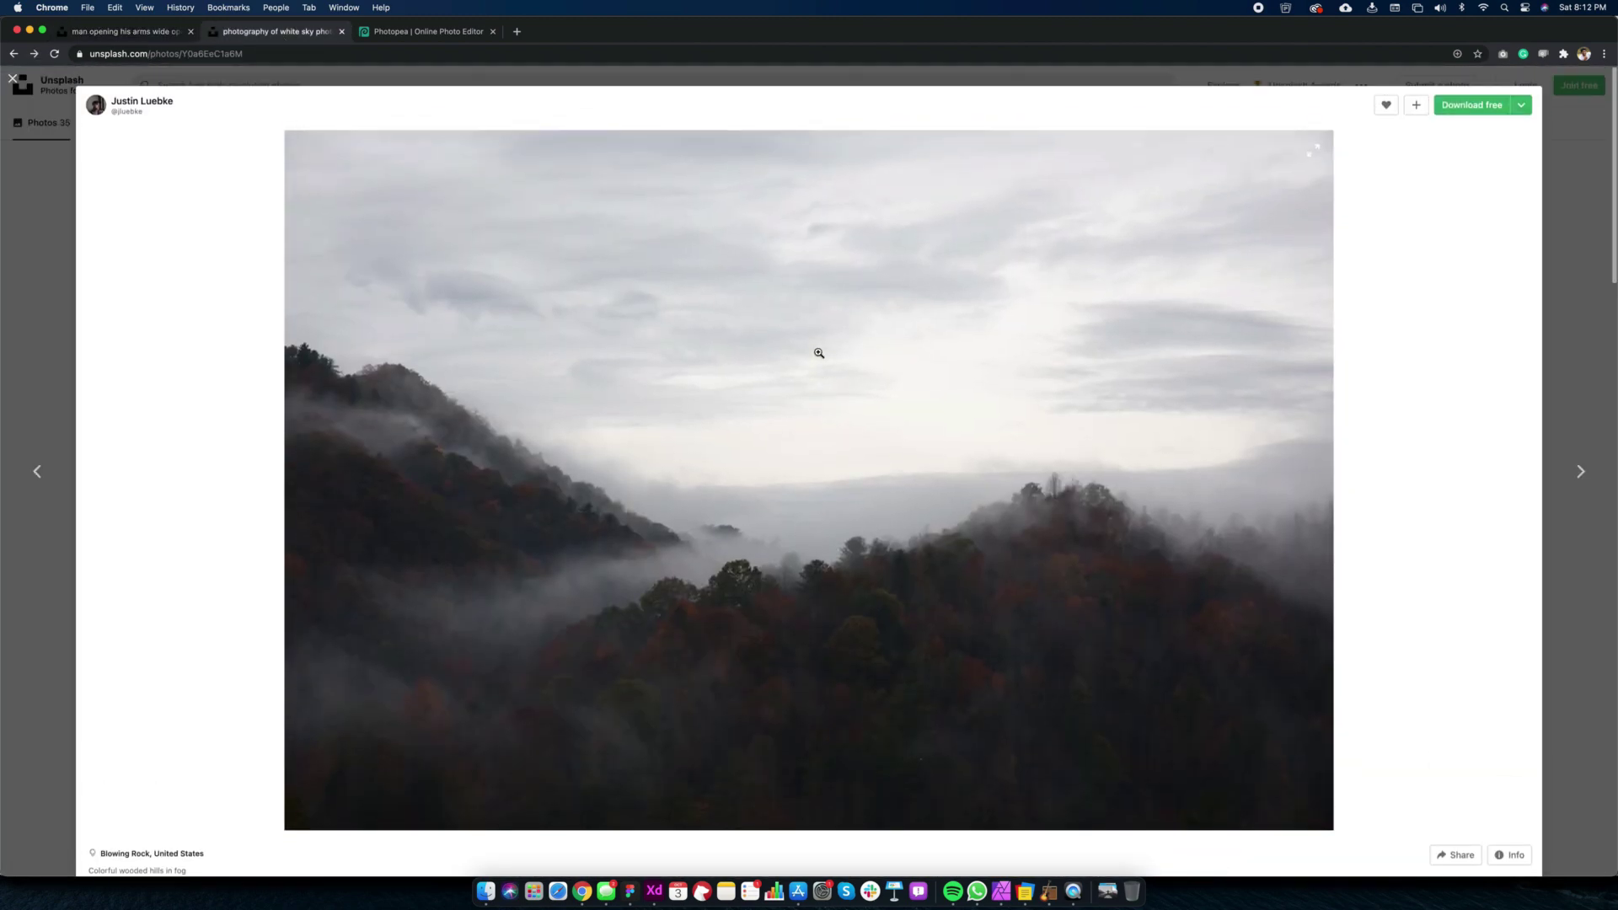
Copy the man-on-rock Group layer and paste it onto the misty forest in Background_final.png
click(1001, 892)
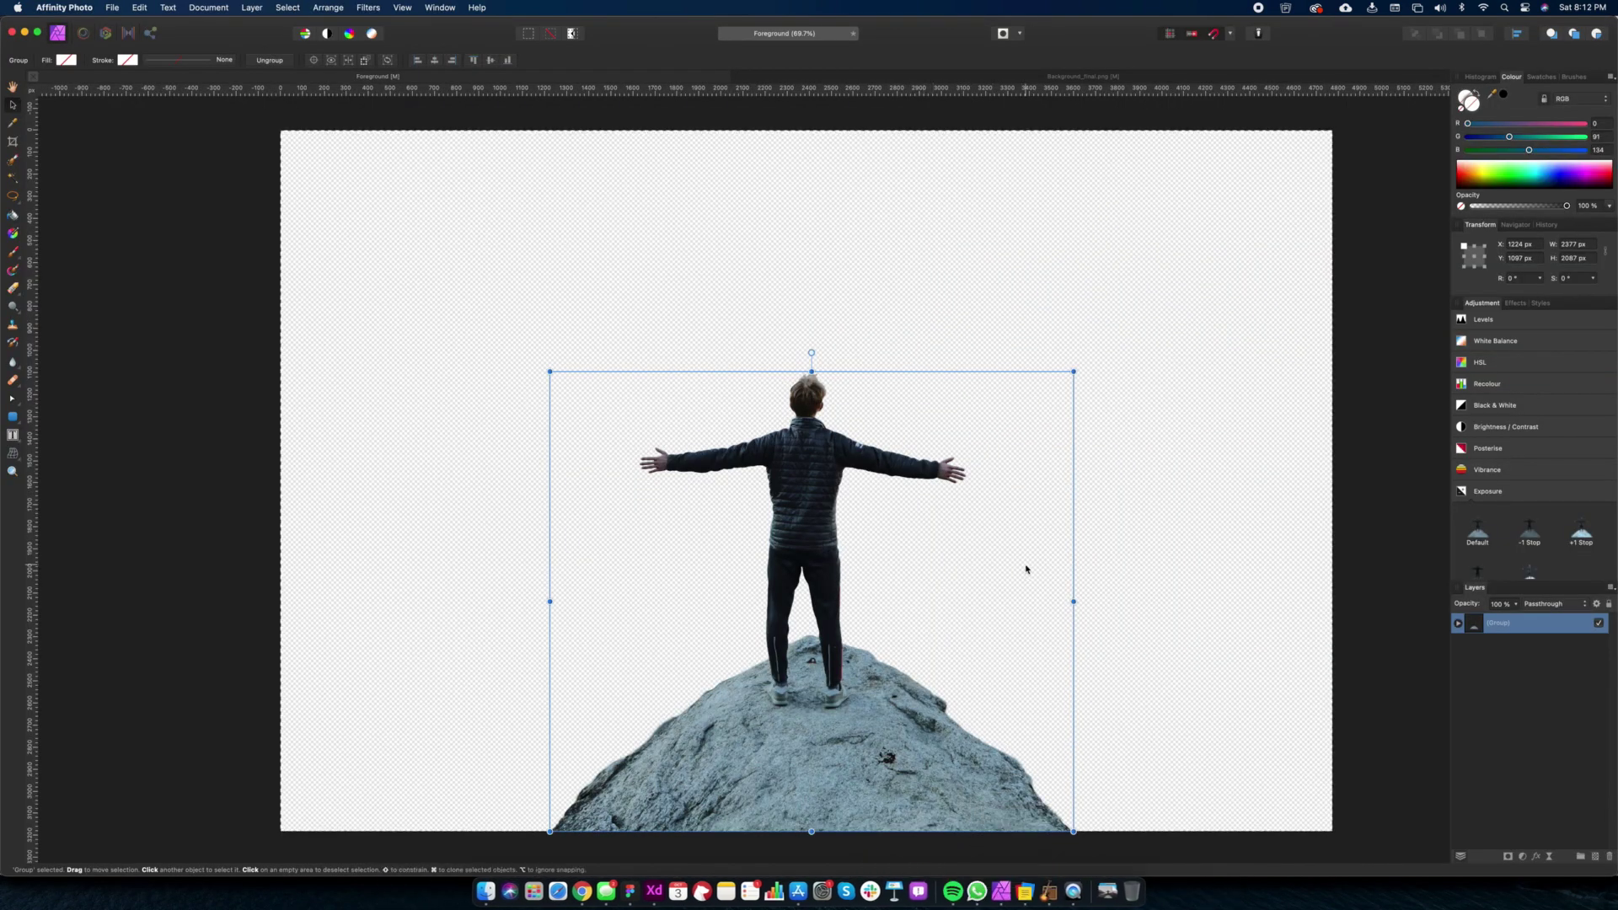
click(1138, 542)
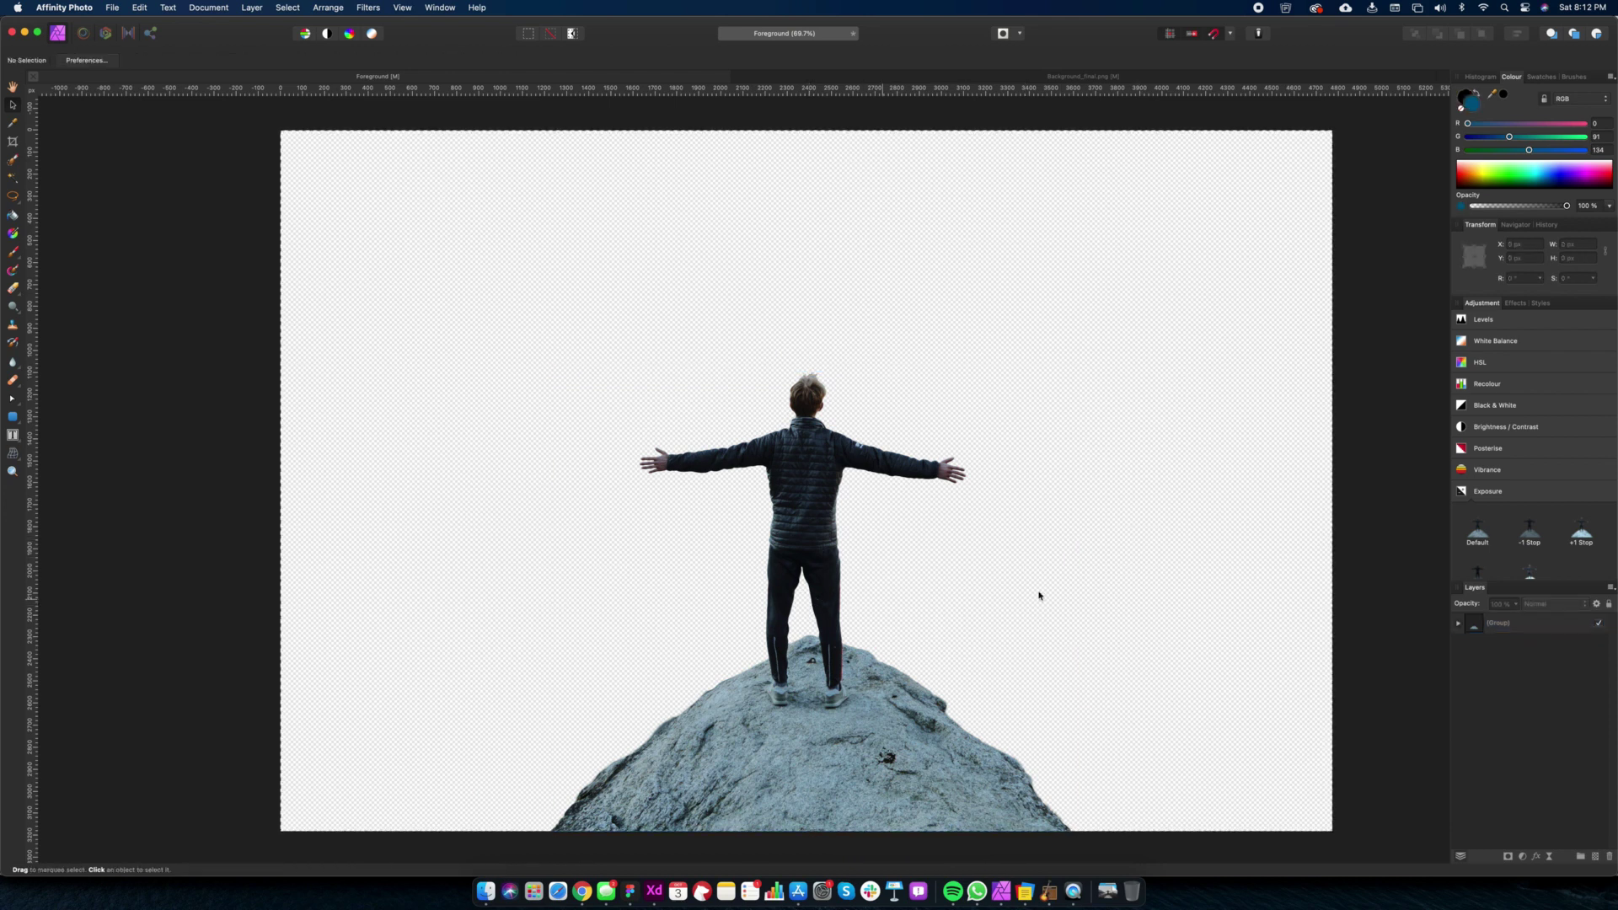
click(825, 480)
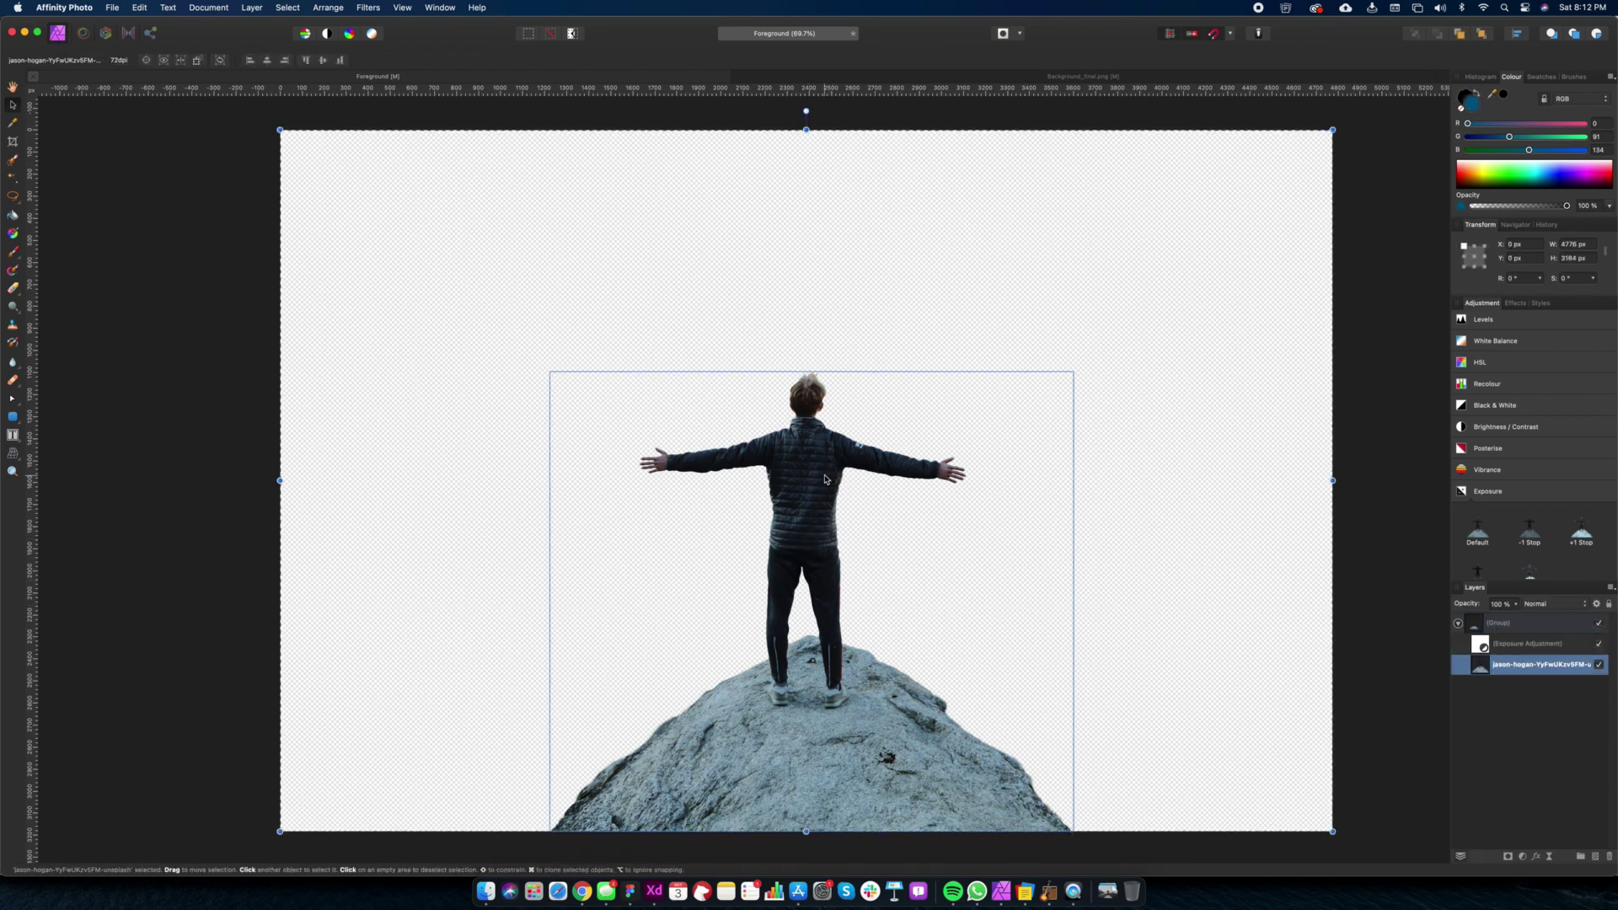
click(1500, 623)
key(super+c)
click(1075, 77)
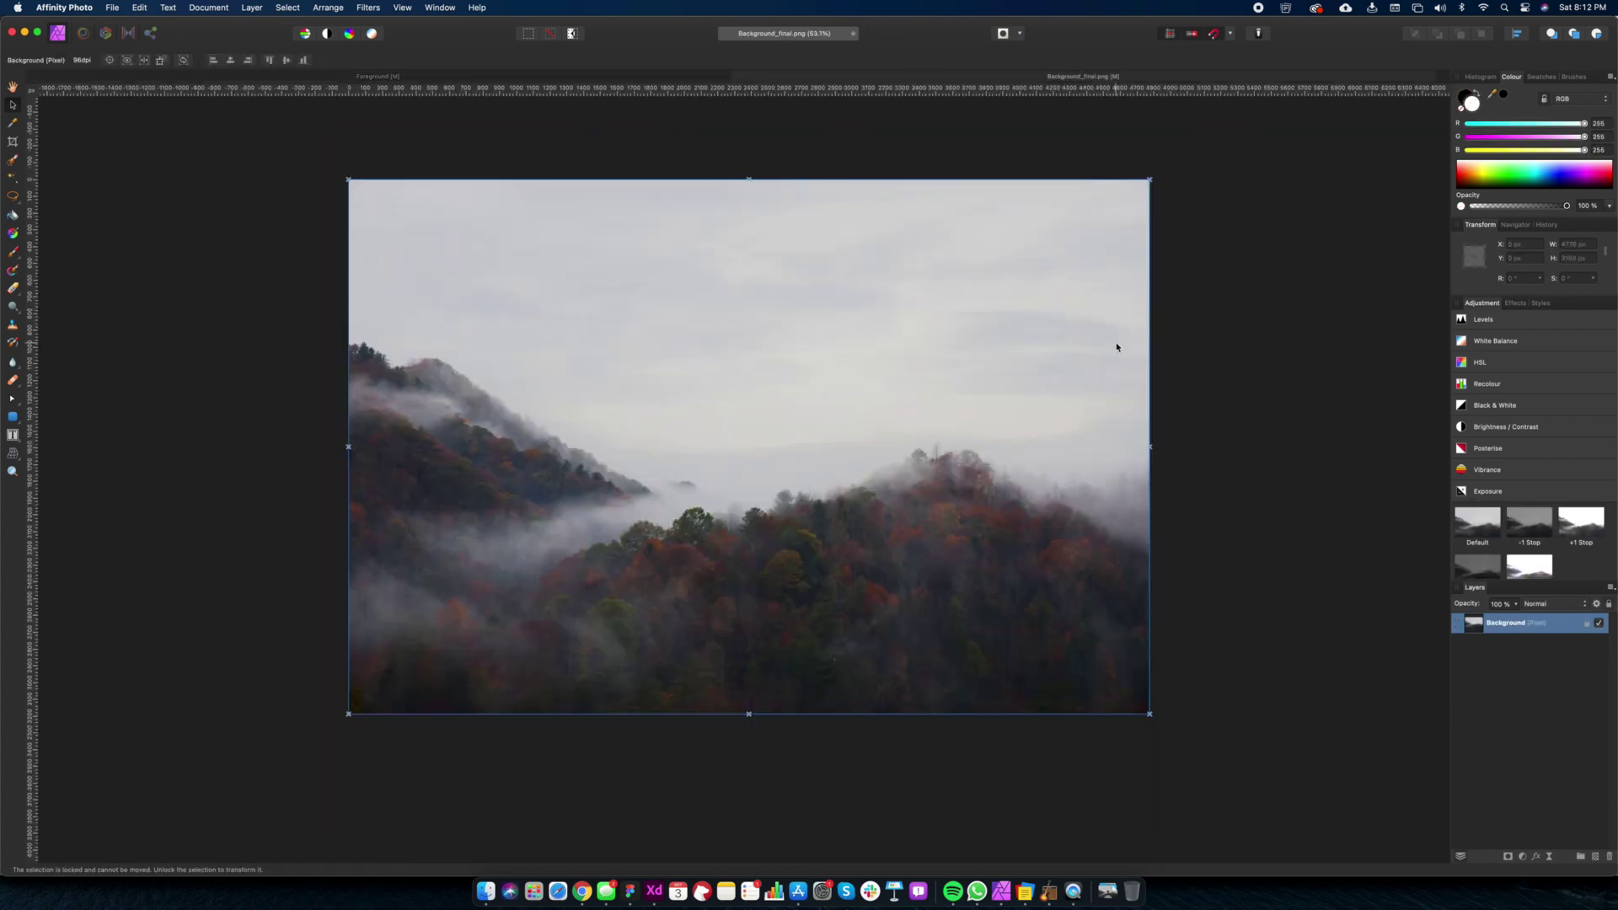
key(super+v)
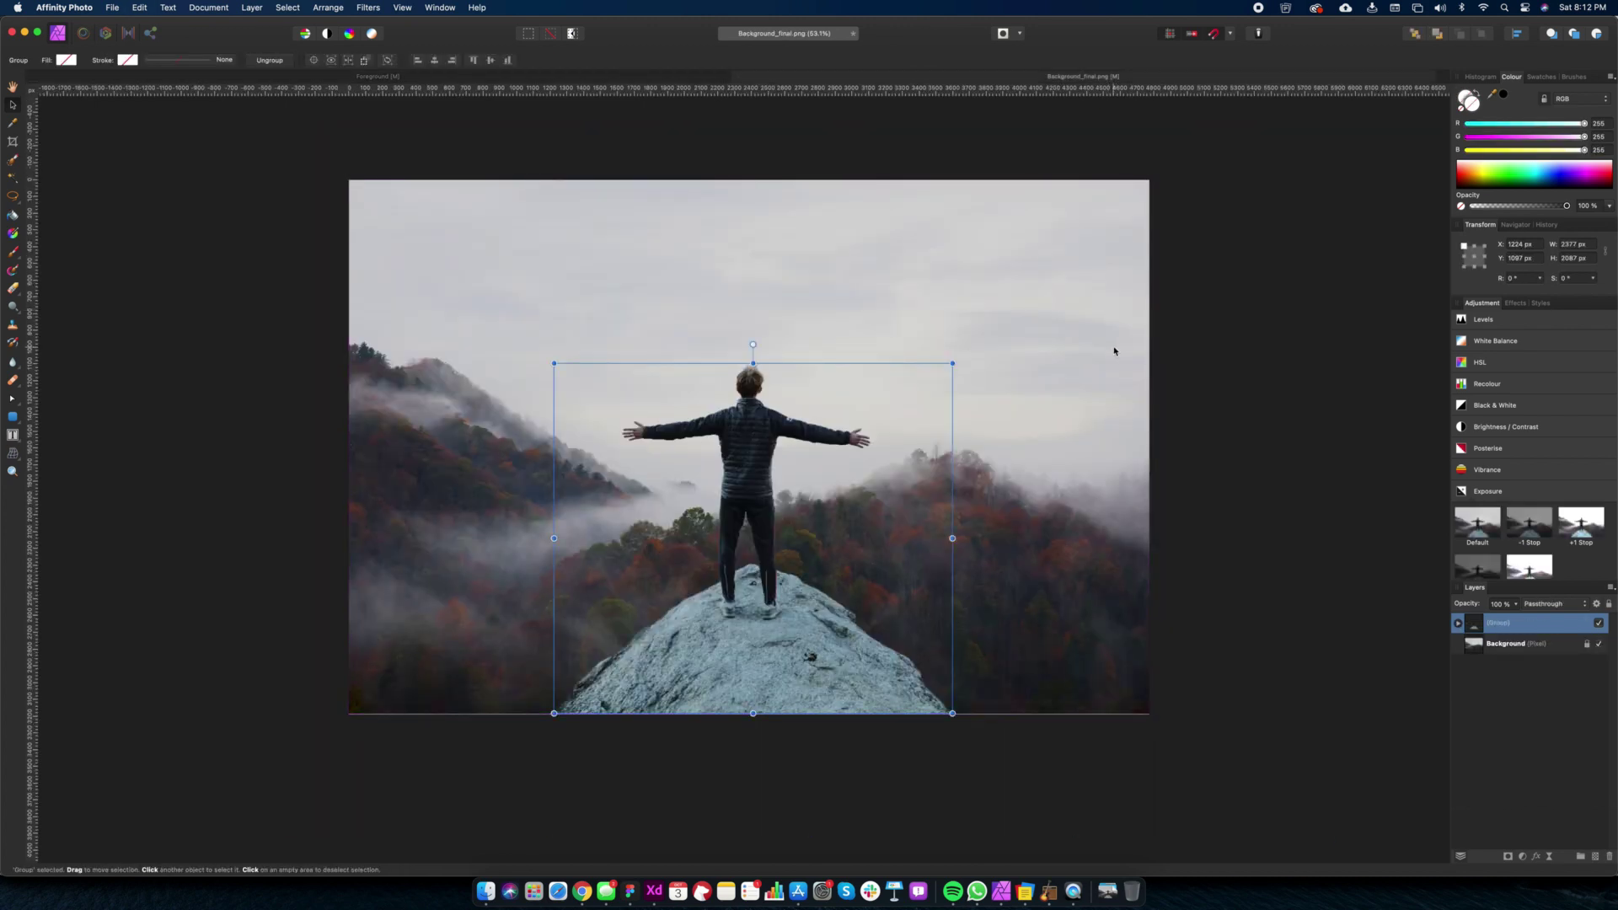
click(646, 832)
click(576, 886)
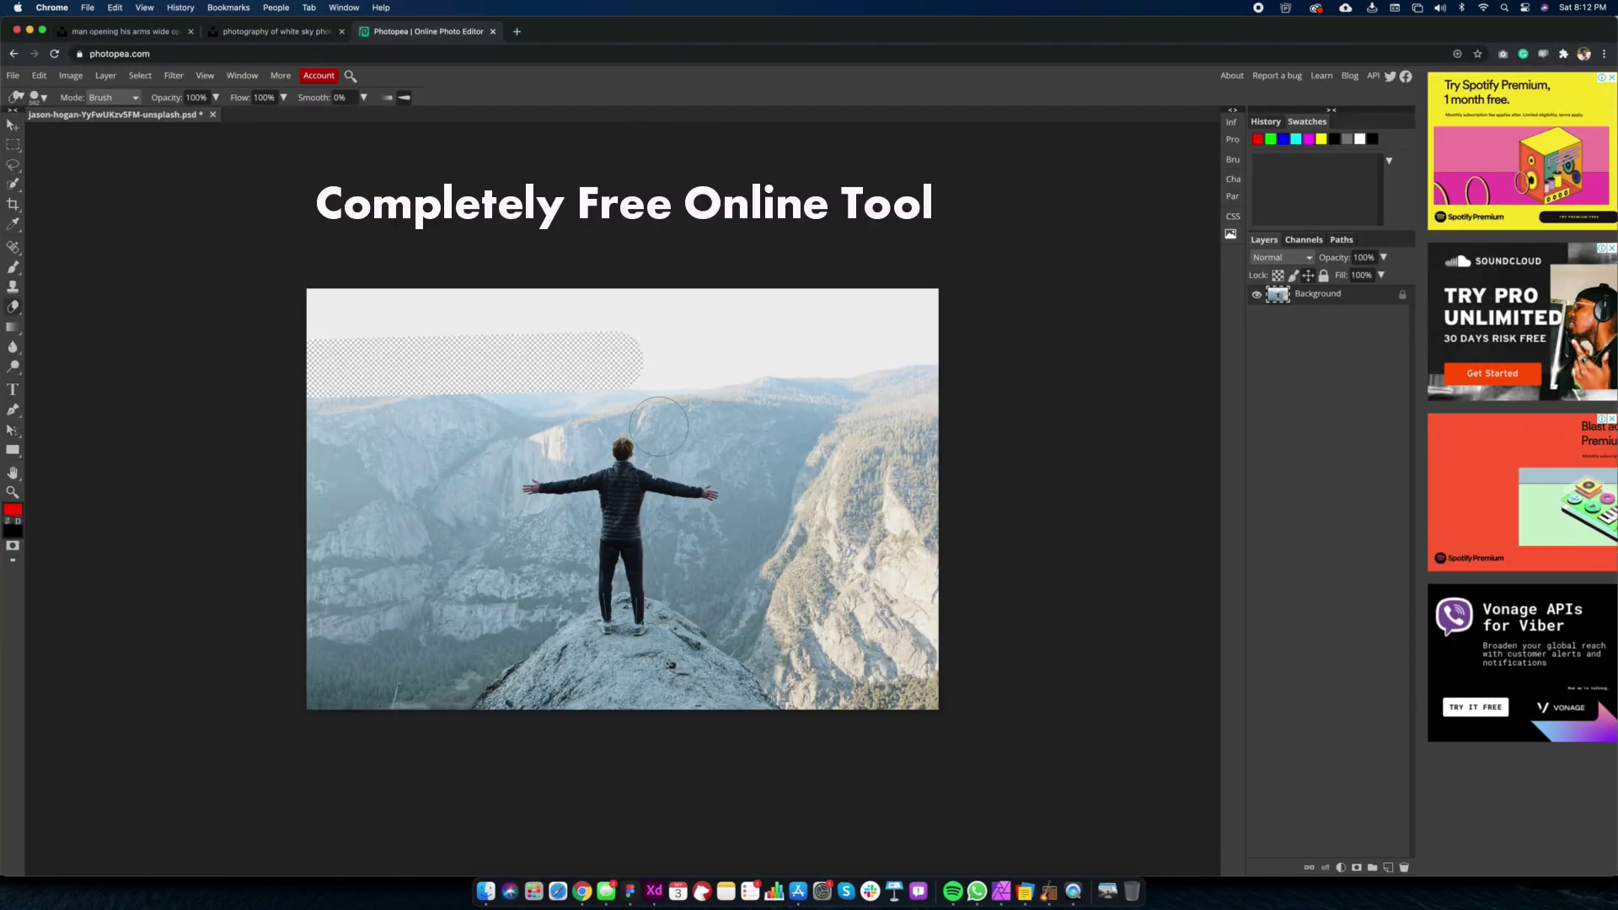
Erase the sky and cliff background around the man's head and under his arm
mouse_move(320, 313)
mouse_down()
mouse_move(741, 318)
mouse_move(889, 458)
mouse_move(878, 660)
mouse_up()
mouse_move(498, 392)
mouse_down()
mouse_move(333, 662)
mouse_move(462, 400)
mouse_move(433, 394)
mouse_move(296, 483)
mouse_move(380, 363)
mouse_move(329, 423)
mouse_move(573, 527)
mouse_move(496, 454)
mouse_move(687, 439)
mouse_move(732, 394)
mouse_move(816, 611)
mouse_move(708, 549)
mouse_up()
mouse_move(539, 456)
mouse_down()
mouse_move(387, 465)
mouse_move(423, 494)
mouse_move(383, 471)
mouse_move(279, 479)
mouse_up()
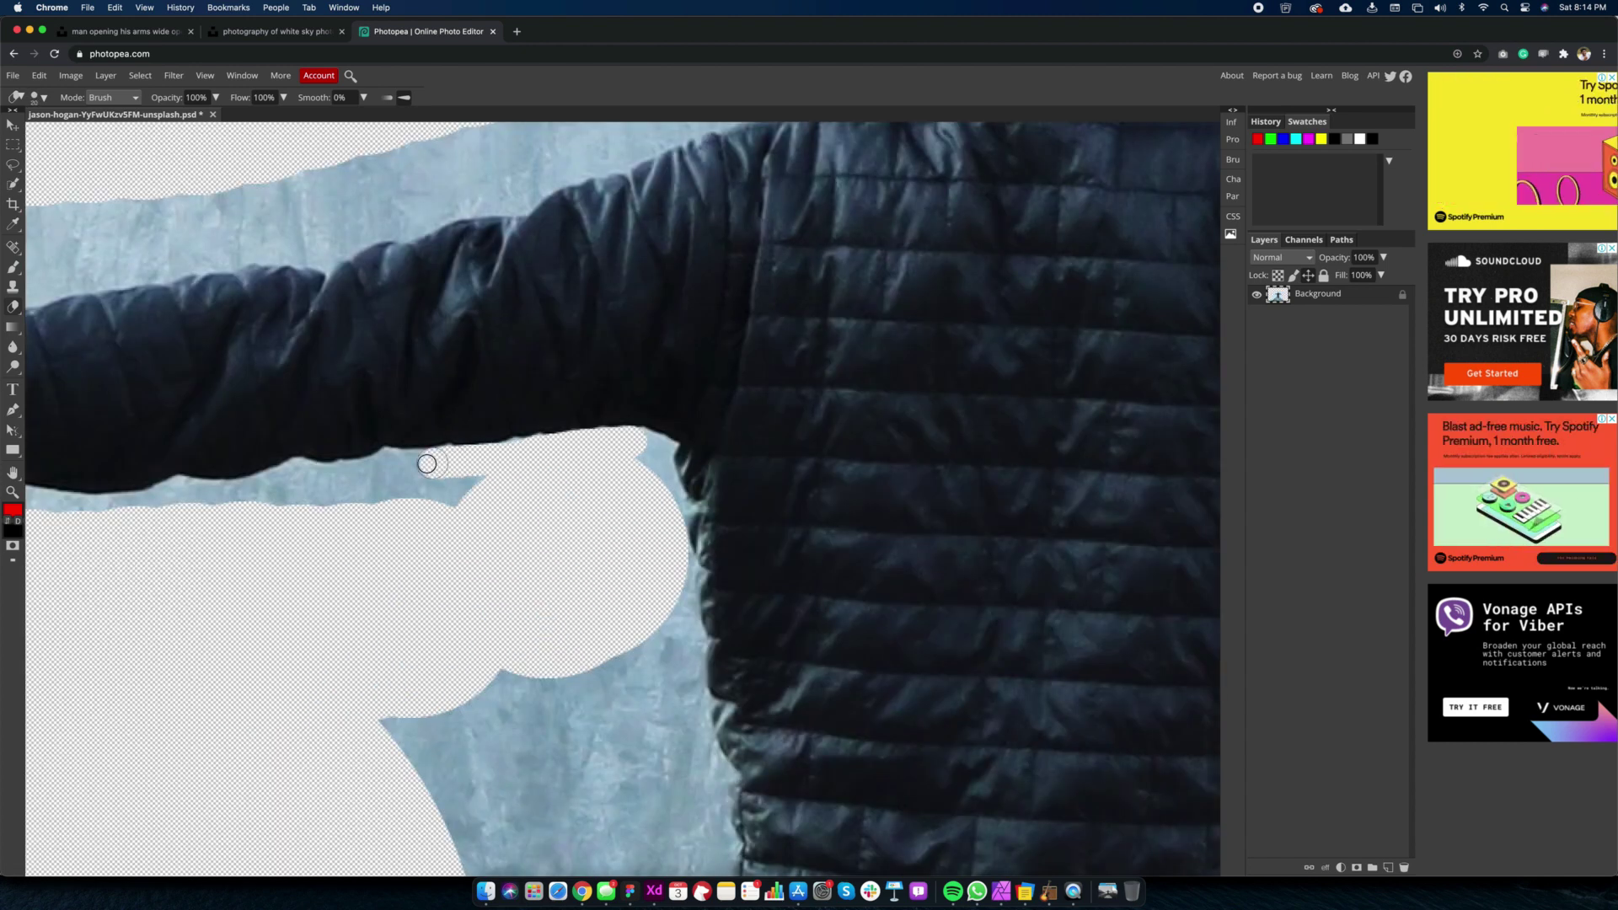
scroll(416, 492, left, 5)
click(771, 315)
scroll(843, 489, left, 7)
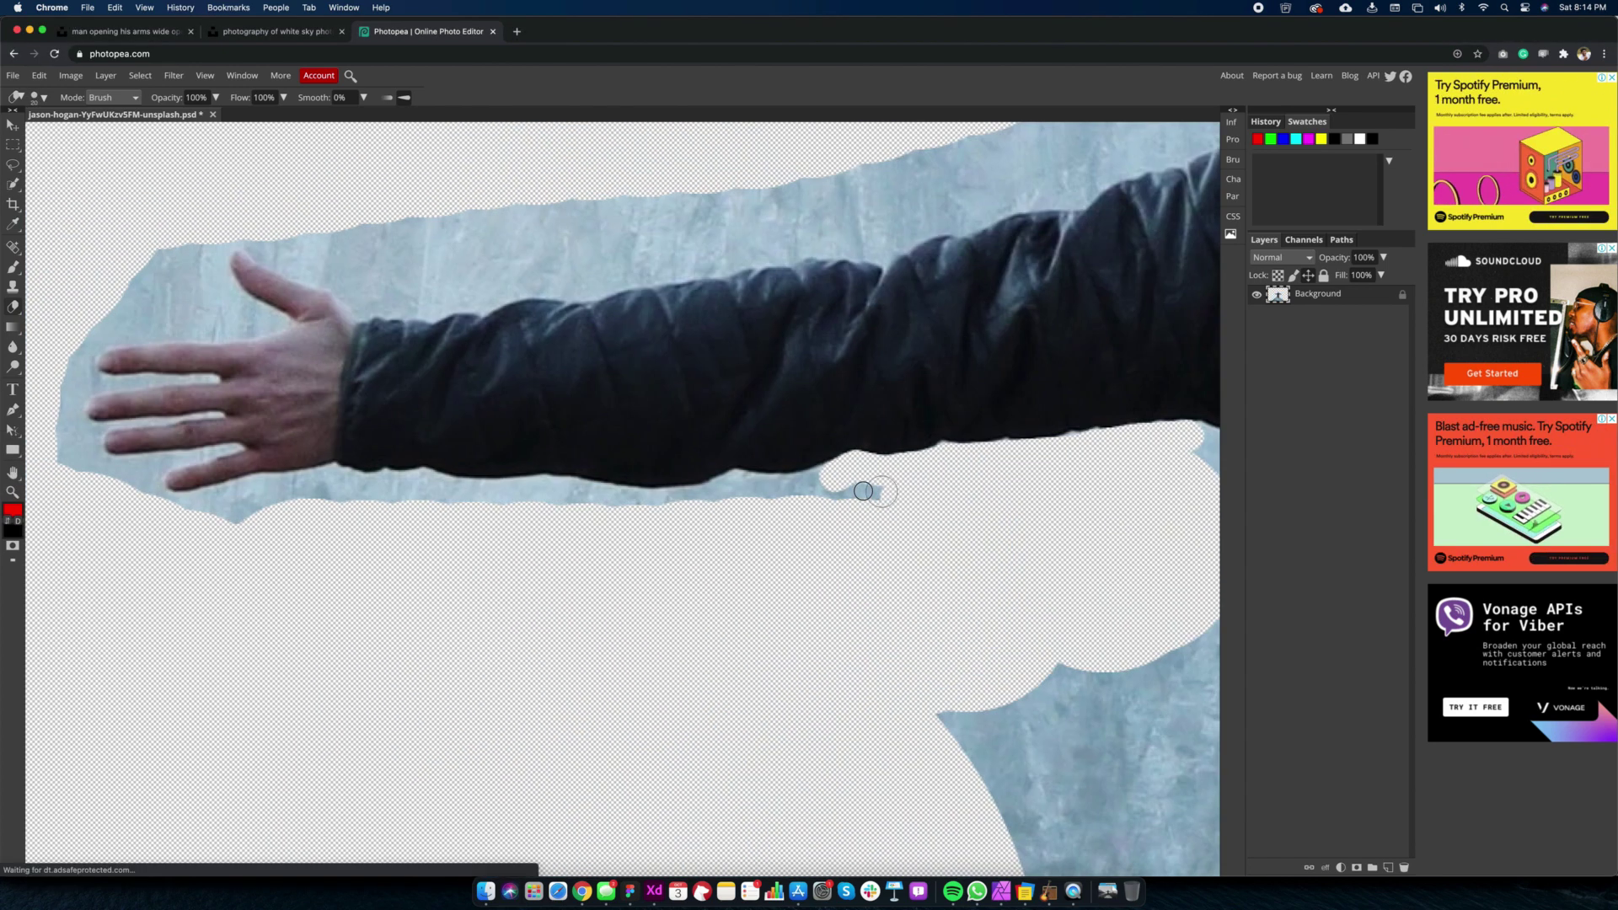
mouse_move(835, 488)
mouse_down()
mouse_move(612, 500)
mouse_move(341, 483)
mouse_move(323, 498)
mouse_move(296, 483)
mouse_move(182, 502)
mouse_move(262, 508)
mouse_move(330, 479)
mouse_move(168, 506)
mouse_up()
Shrink the eraser to size 3 and erase the background between the fingers
scroll(109, 456, up, 5)
click(44, 98)
drag(54, 137, 39, 136)
mouse_move(428, 461)
mouse_down()
mouse_move(660, 427)
mouse_move(438, 557)
mouse_up()
mouse_move(608, 465)
mouse_down()
mouse_move(340, 484)
mouse_move(401, 517)
mouse_up()
scroll(401, 517, right, 2)
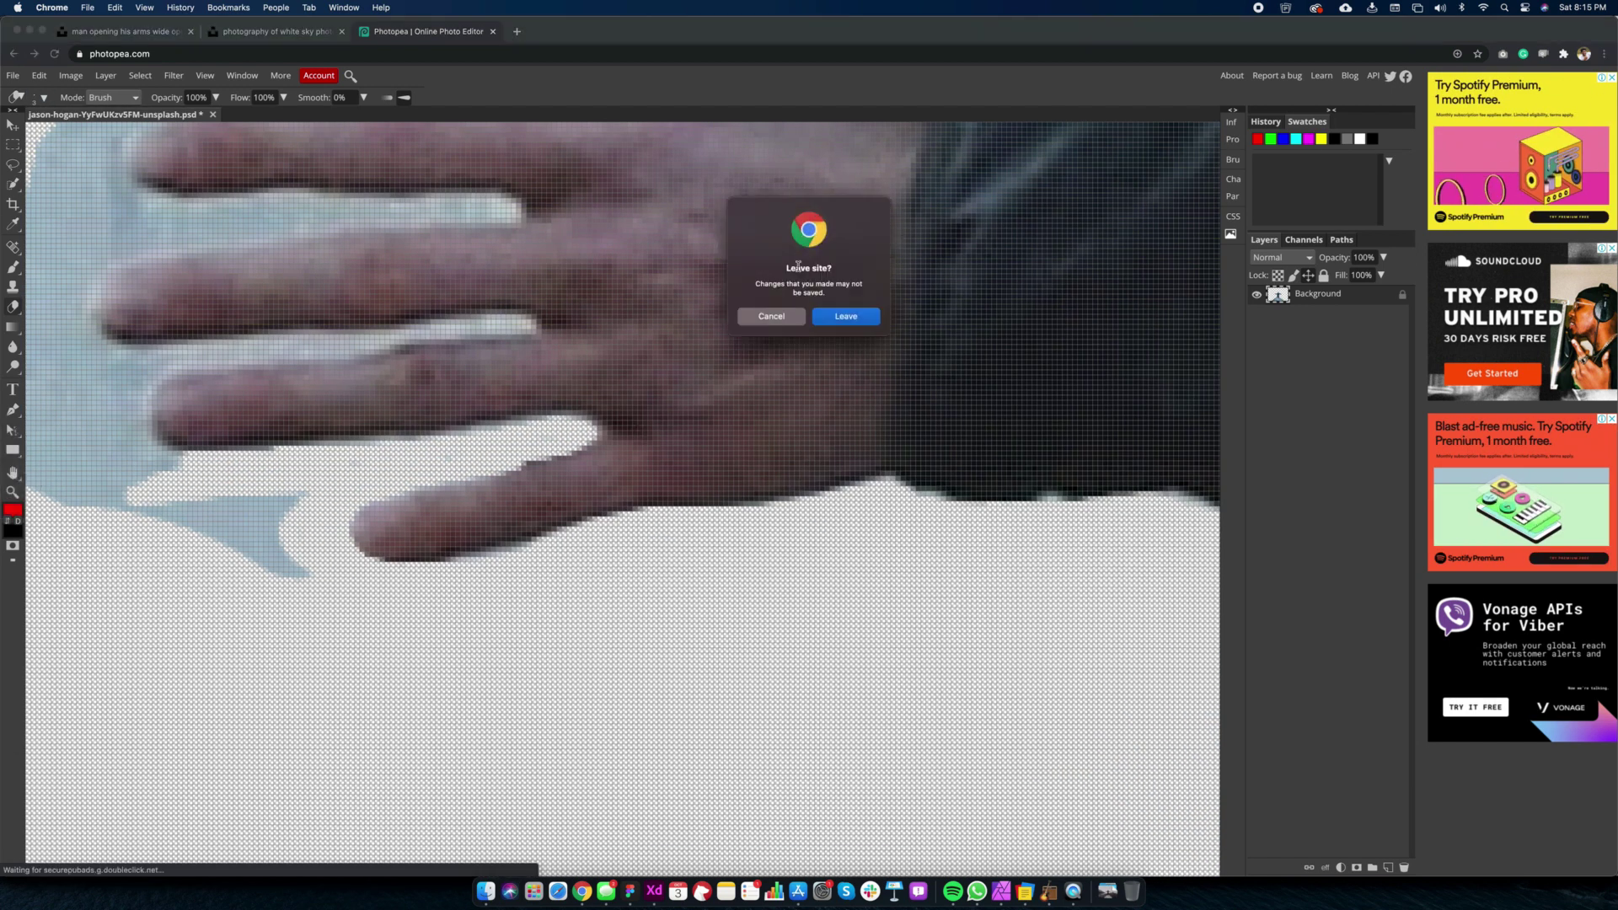
click(771, 316)
scroll(771, 328, down, 6)
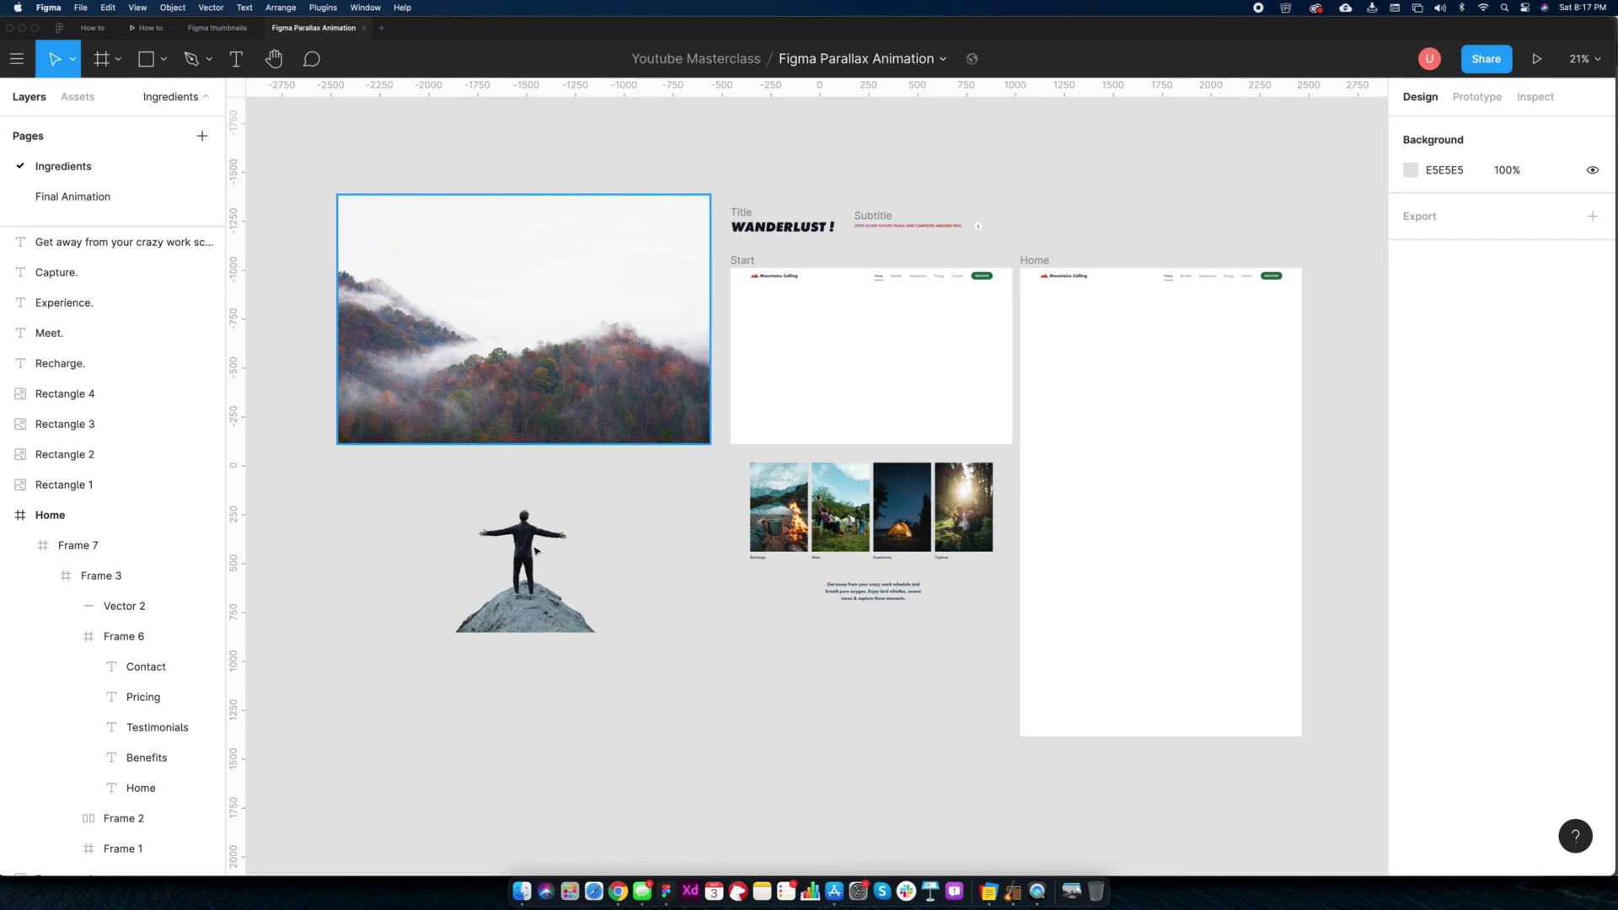
Select the misty mountain Background_final image on the canvas
click(543, 363)
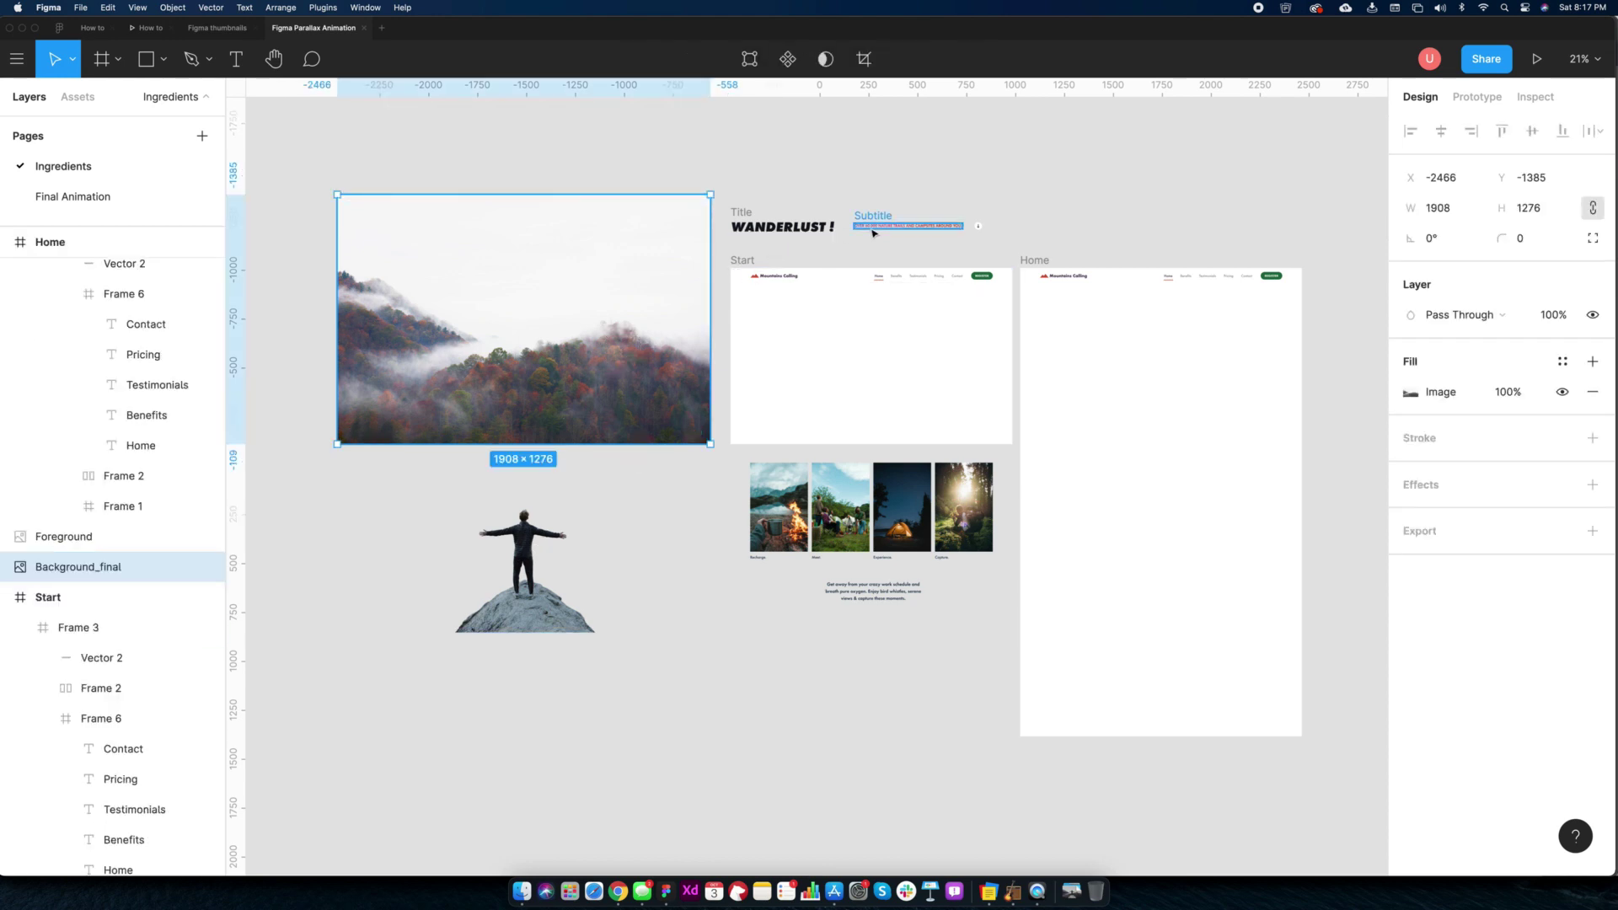
click(879, 339)
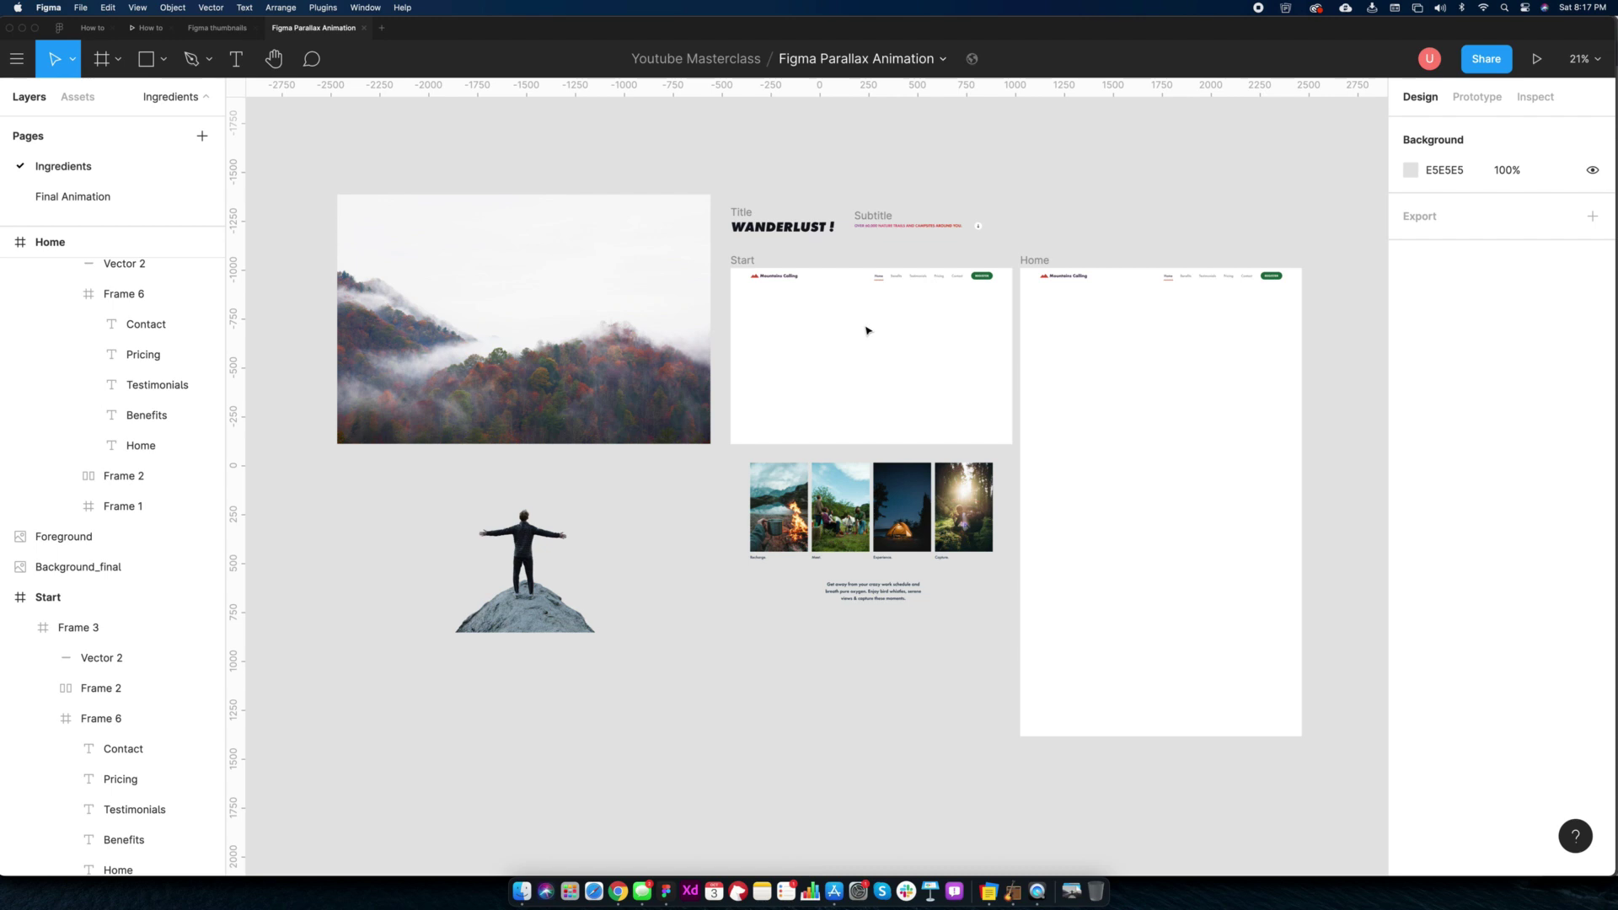
click(624, 340)
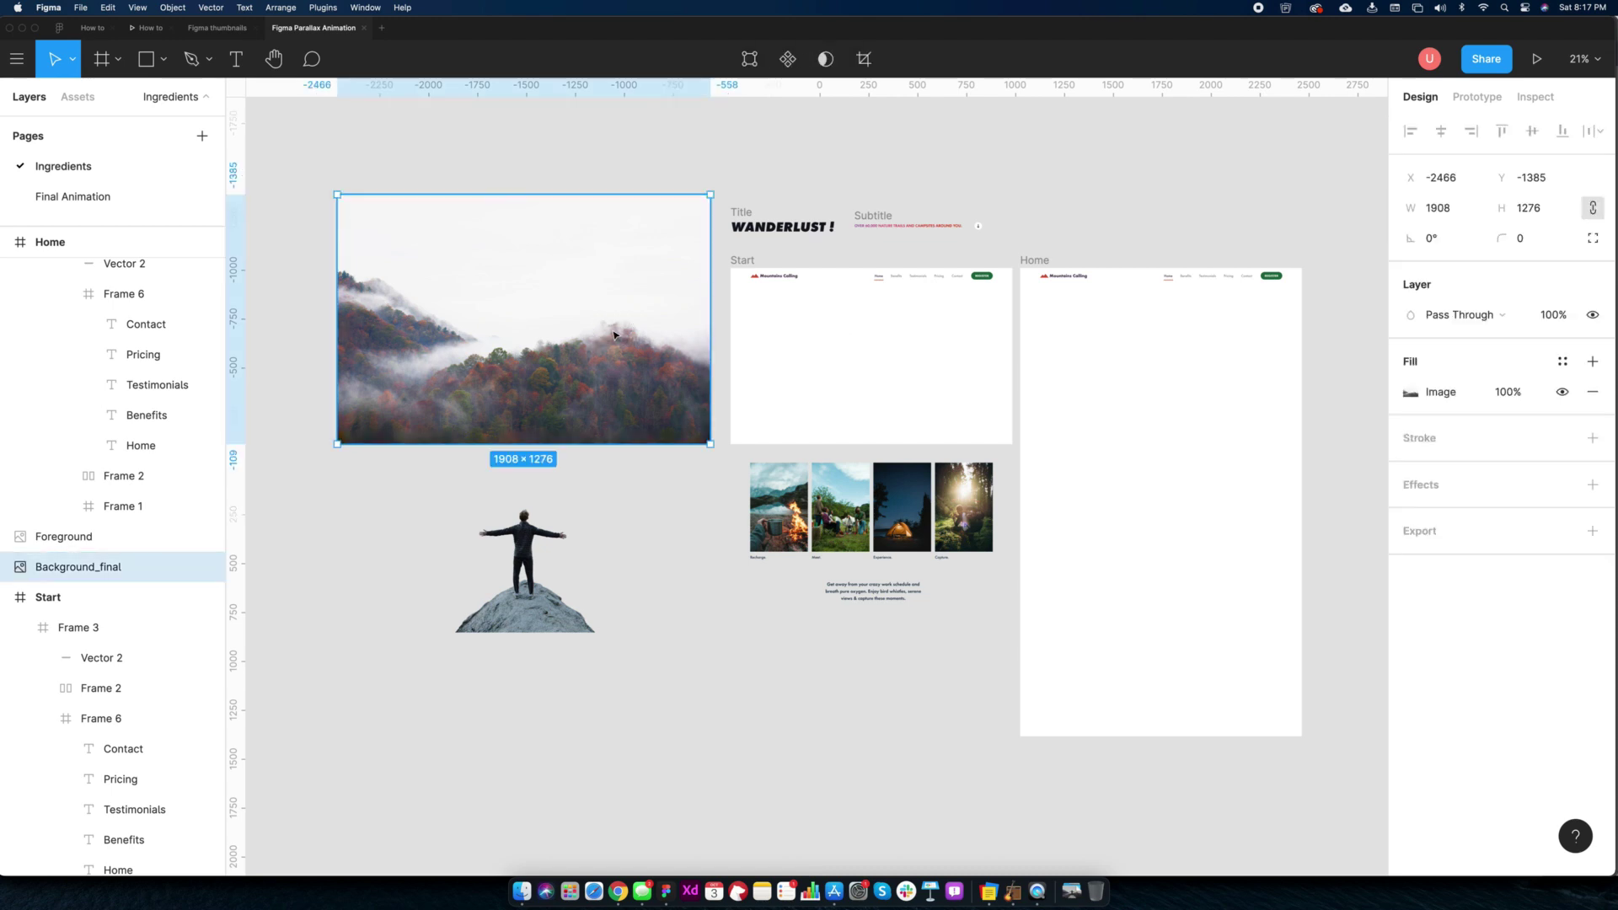
Move Background_final into the Start frame, centre it, and send it behind the navigation bar
click(1045, 797)
drag(574, 354, 869, 357)
scroll(881, 357, right, 1)
drag(843, 357, 881, 354)
key(alt+super+[)
Move the Foreground man into the Start frame, raise it slightly, and check the layers
click(556, 617)
drag(557, 617, 905, 422)
scroll(859, 398, up, 5)
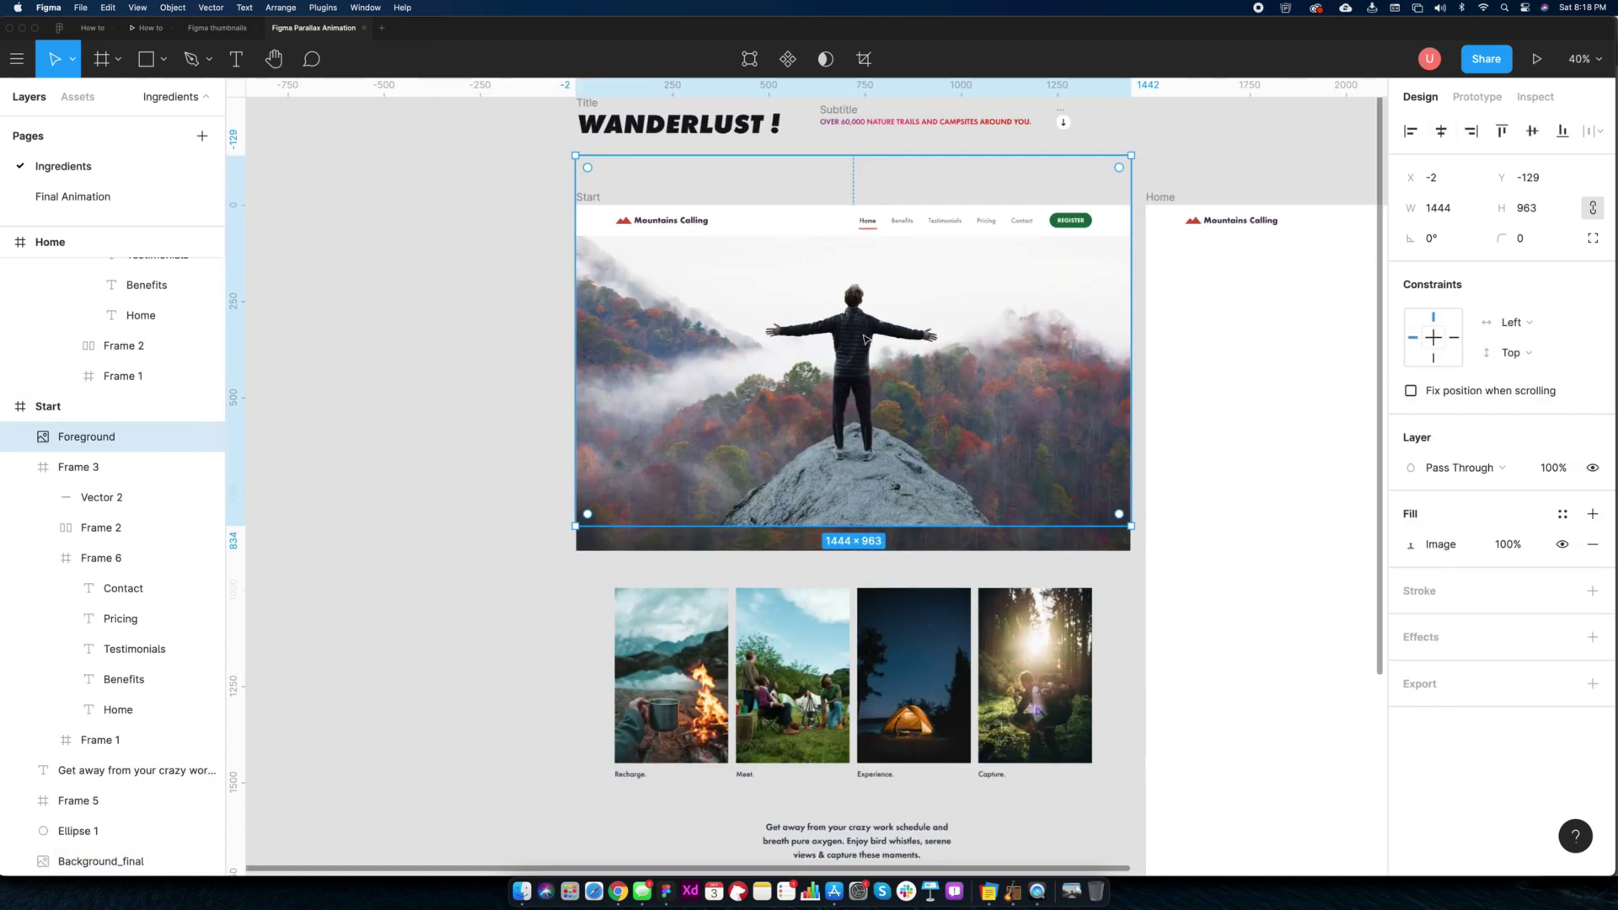
scroll(857, 450, up, 1)
drag(837, 479, 836, 461)
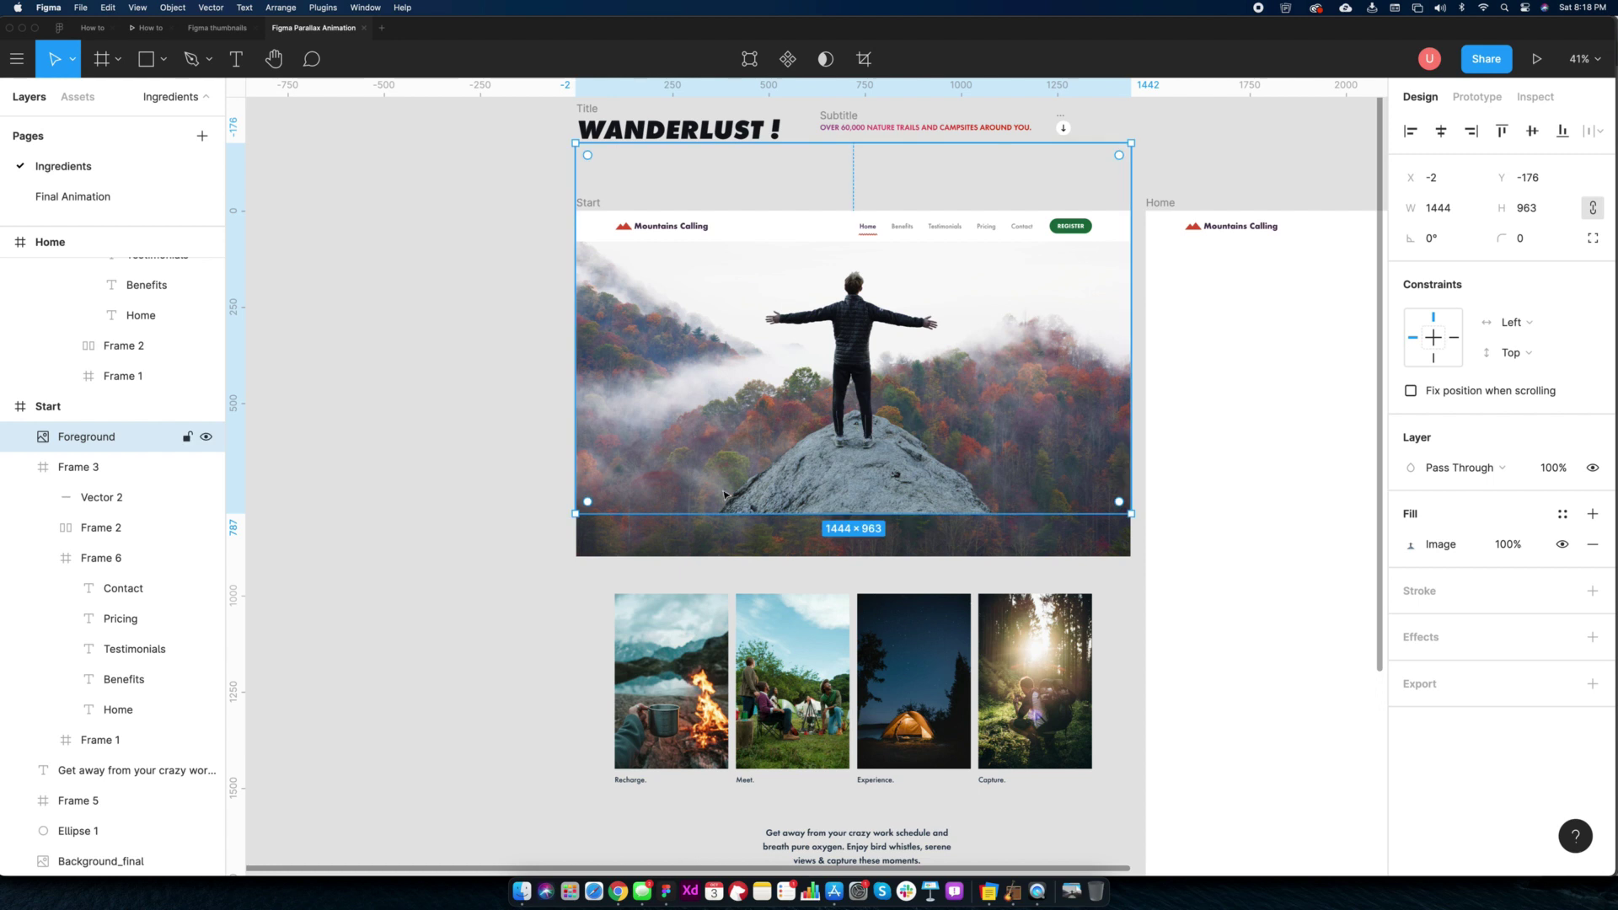
click(698, 534)
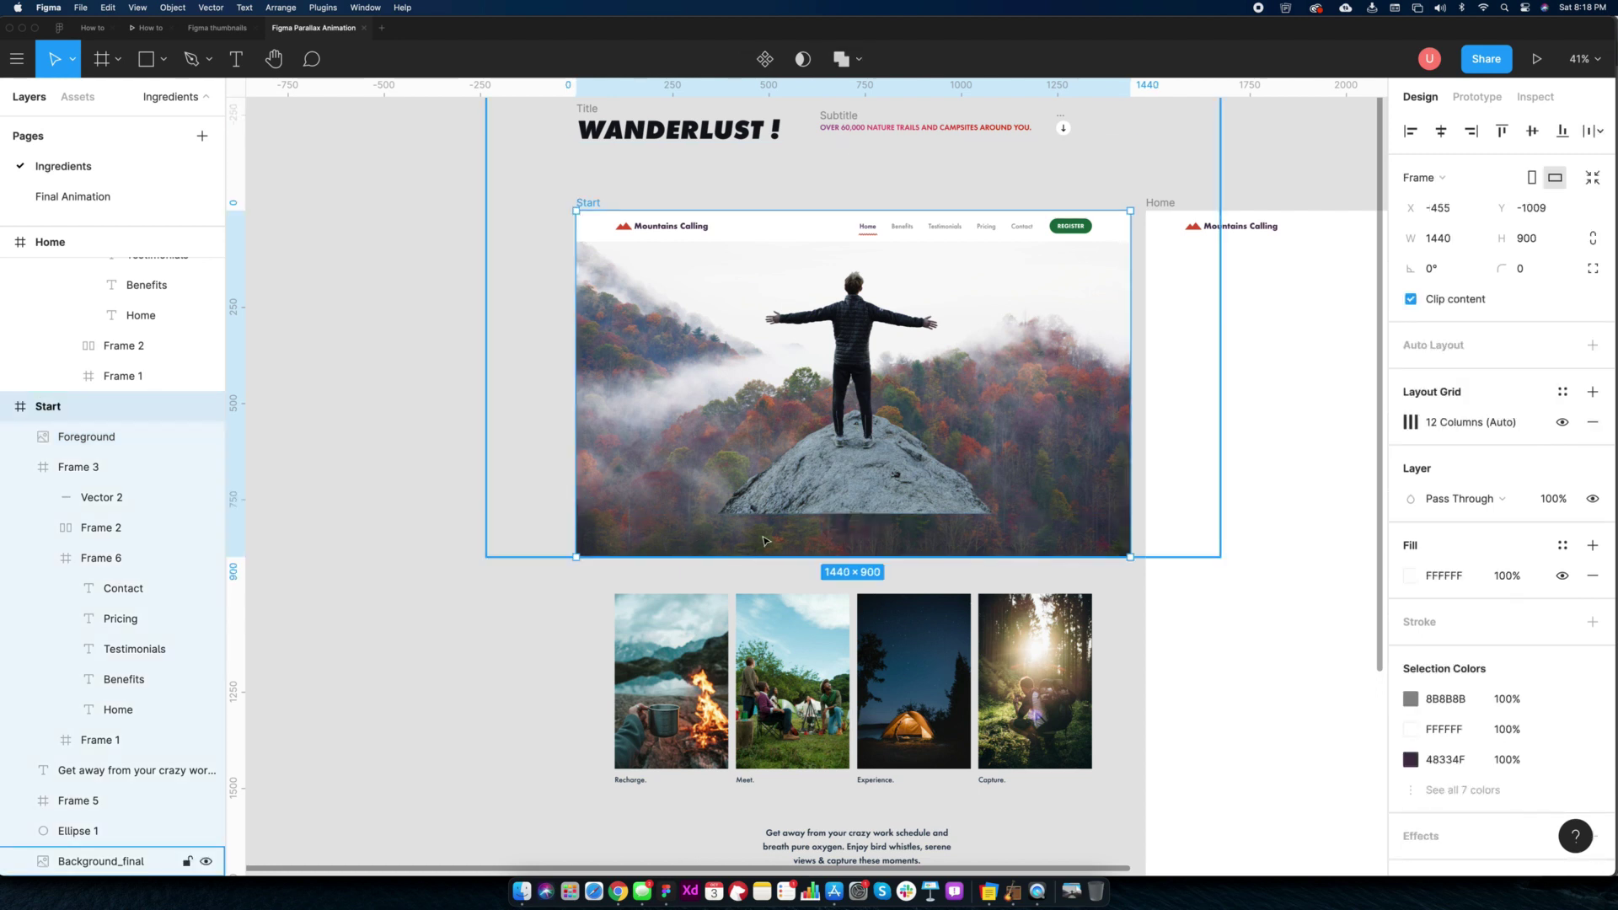
click(684, 540)
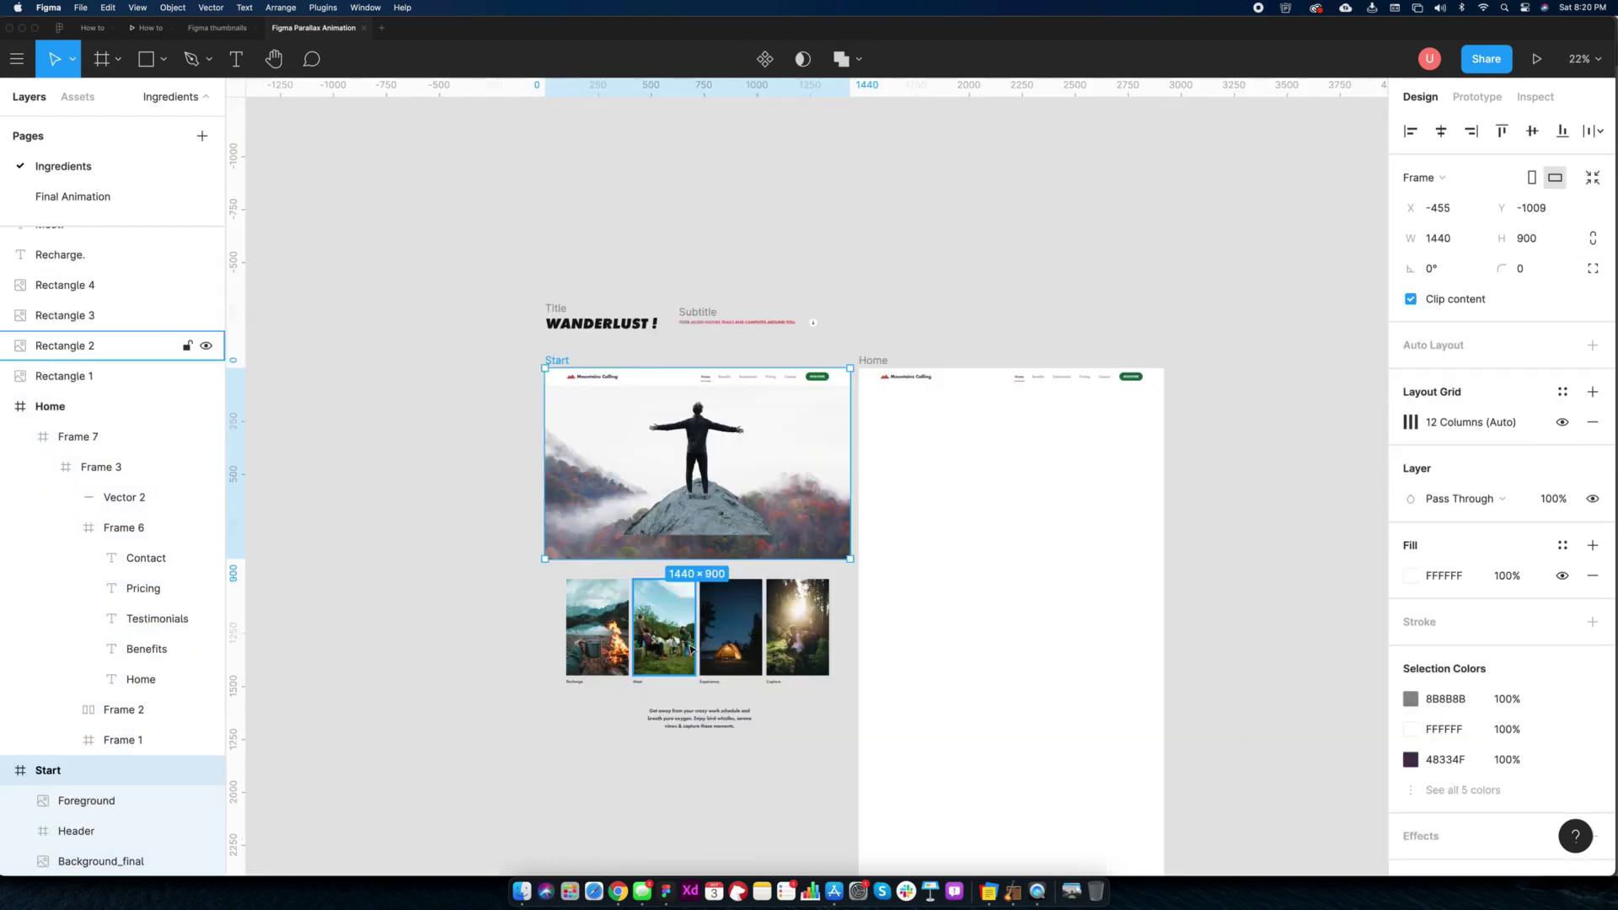
key(Escape)
click(590, 553)
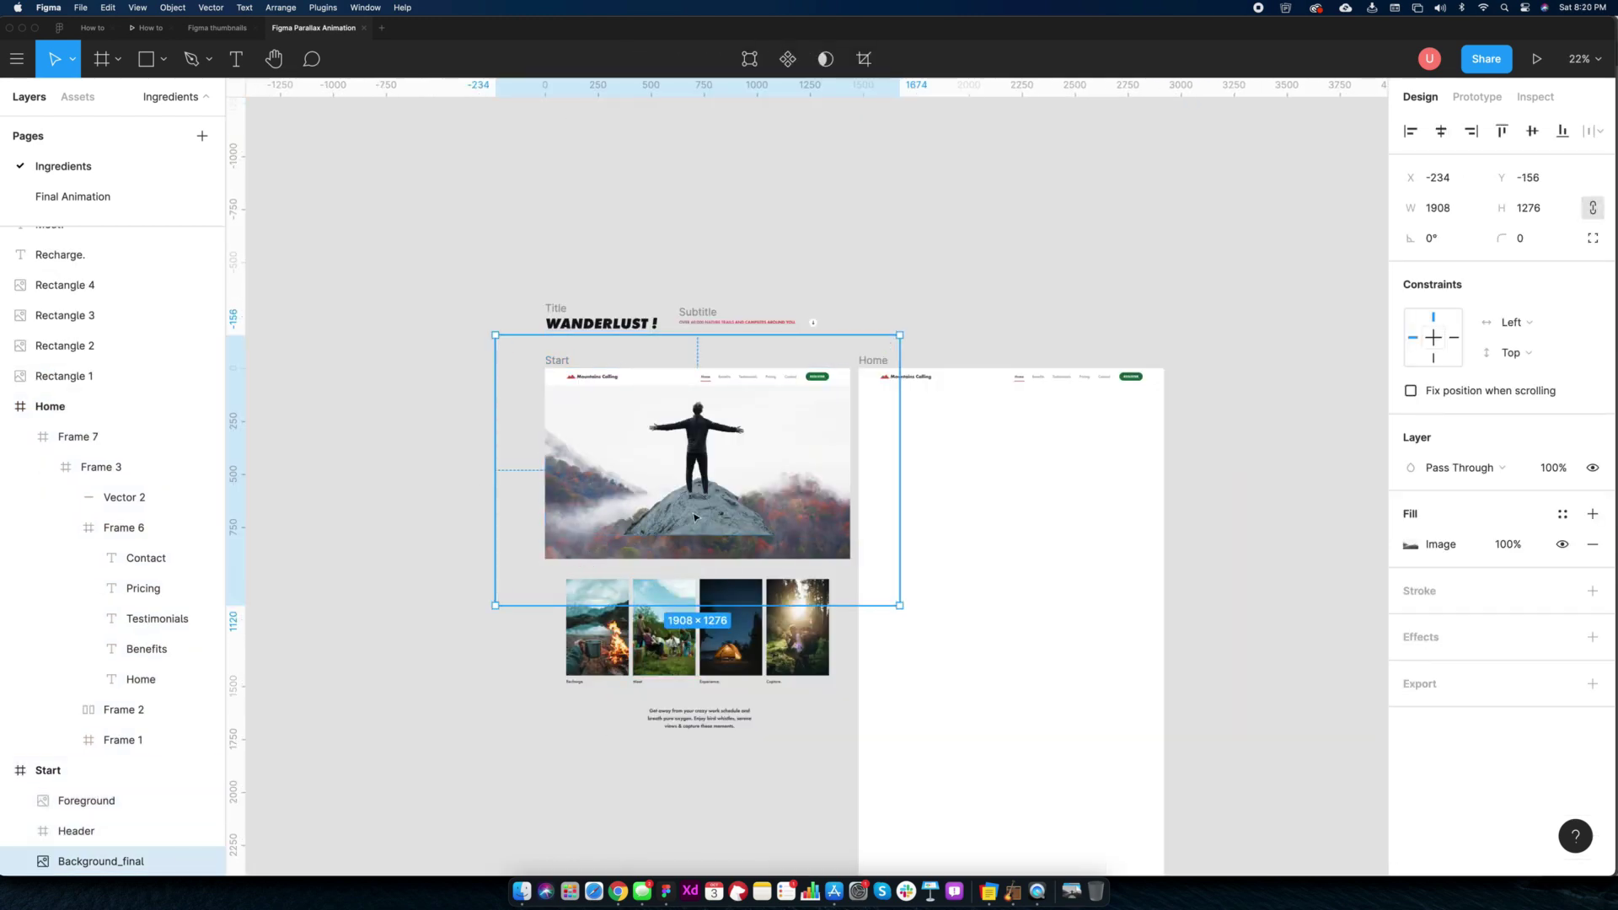
Wrap the Foreground and Background_final images in a new frame named 'Parallax Images'
shift+click(653, 528)
right_click(644, 524)
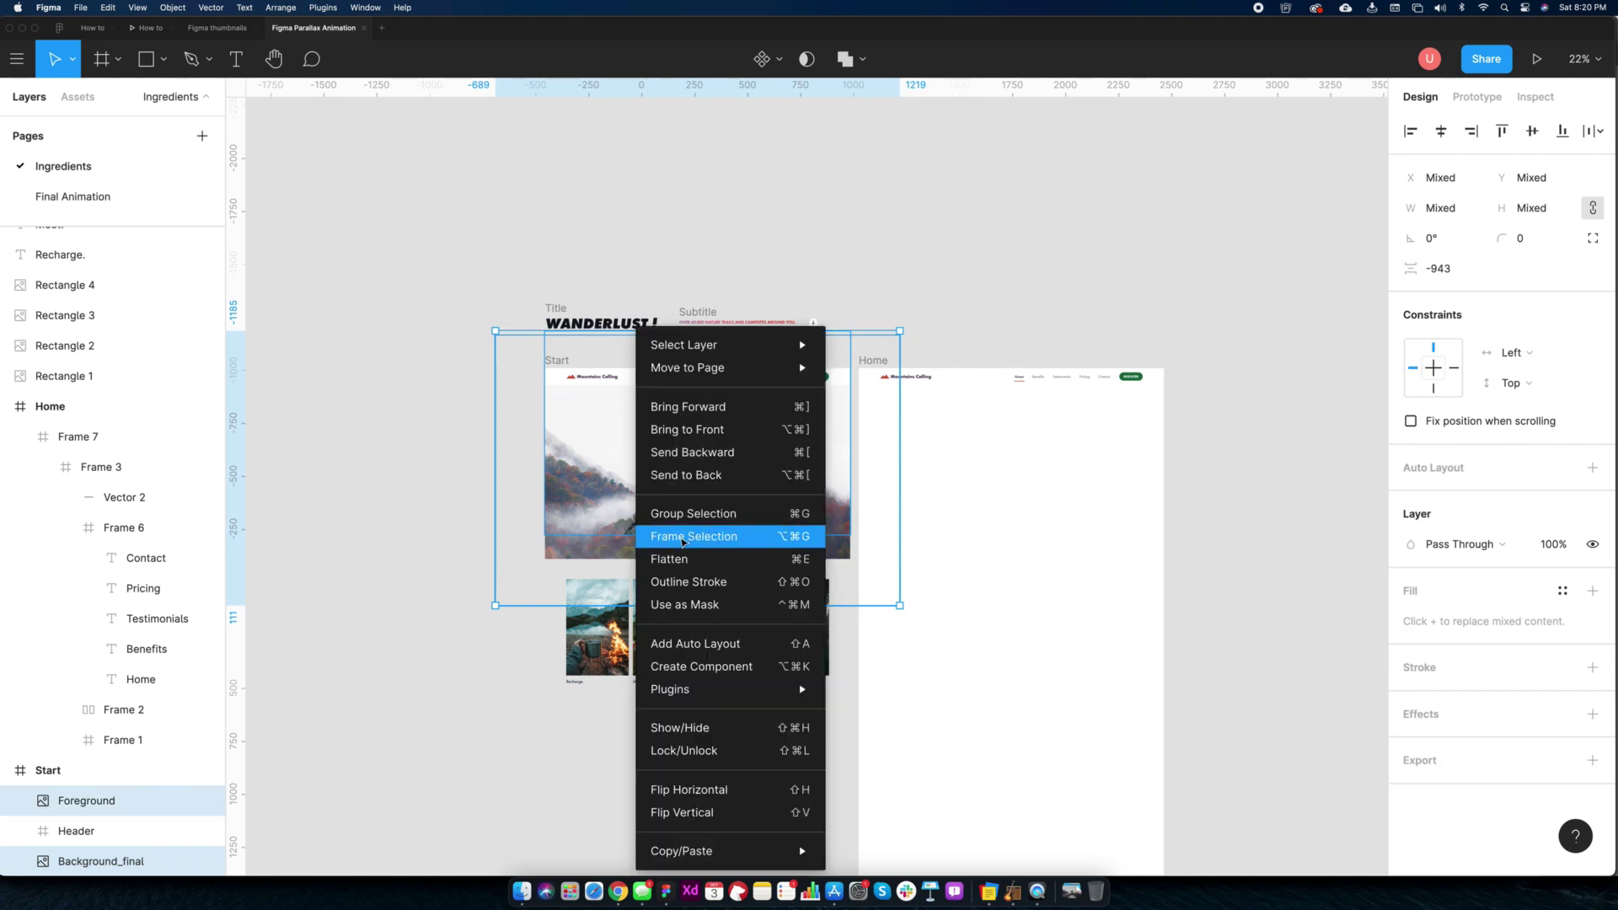
click(683, 536)
click(85, 834)
double_click(85, 833)
text(Parallax Images)
key(Return)
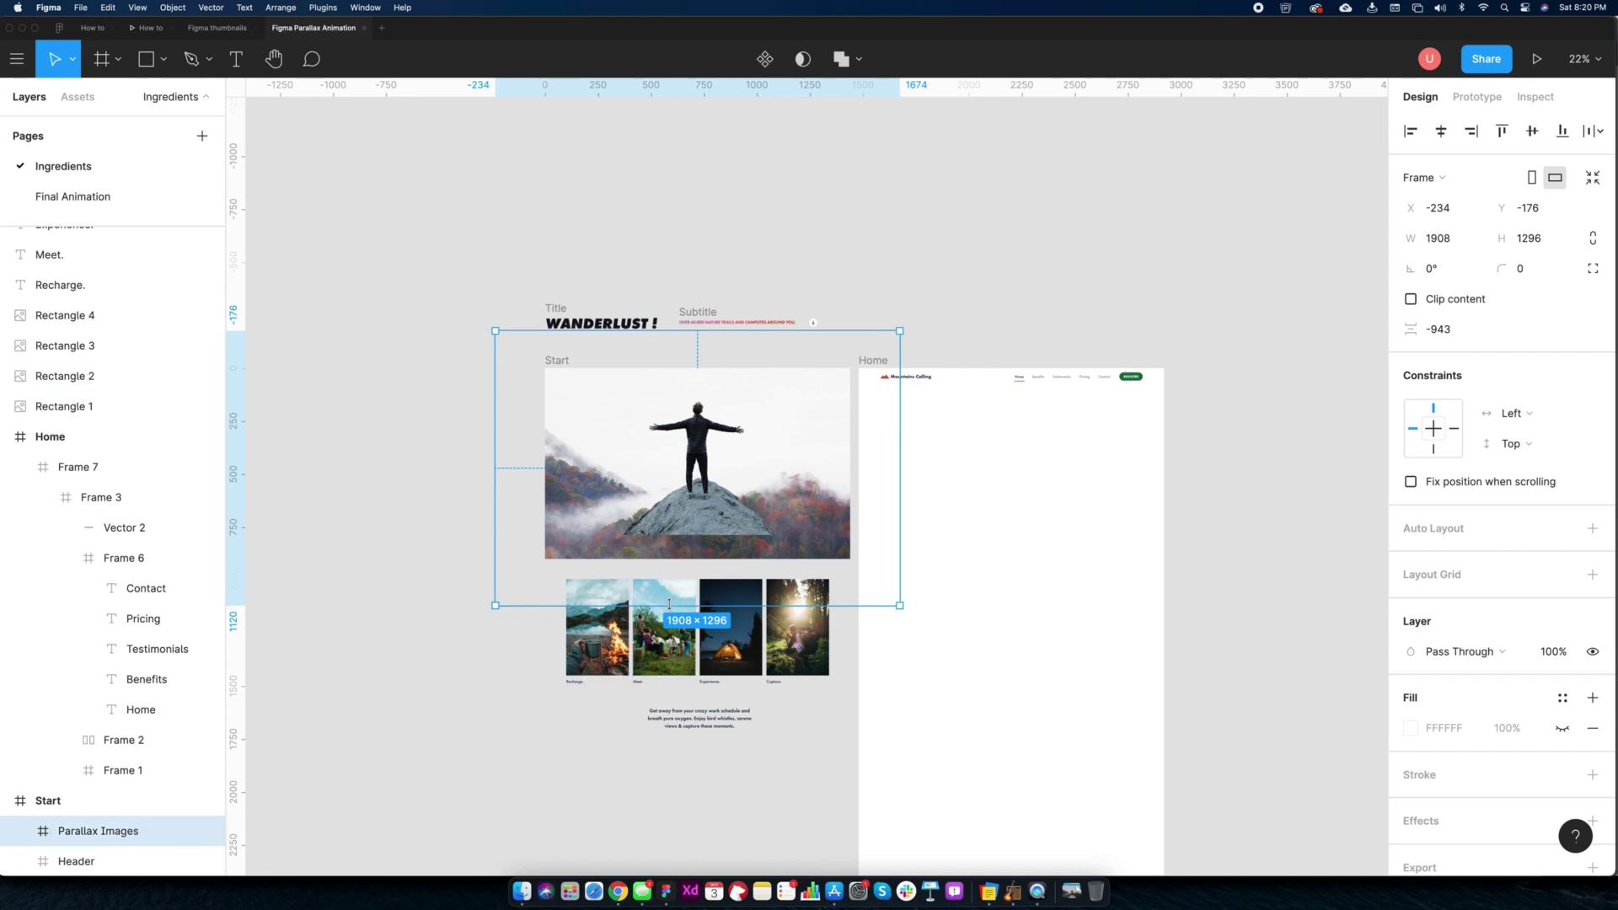
Resize the Parallax Images frame to the Start frame's top with a height of about 710
drag(670, 606, 678, 535)
drag(690, 331, 690, 368)
drag(699, 536, 698, 518)
scroll(699, 520, up, 10)
scroll(698, 517, down, 10)
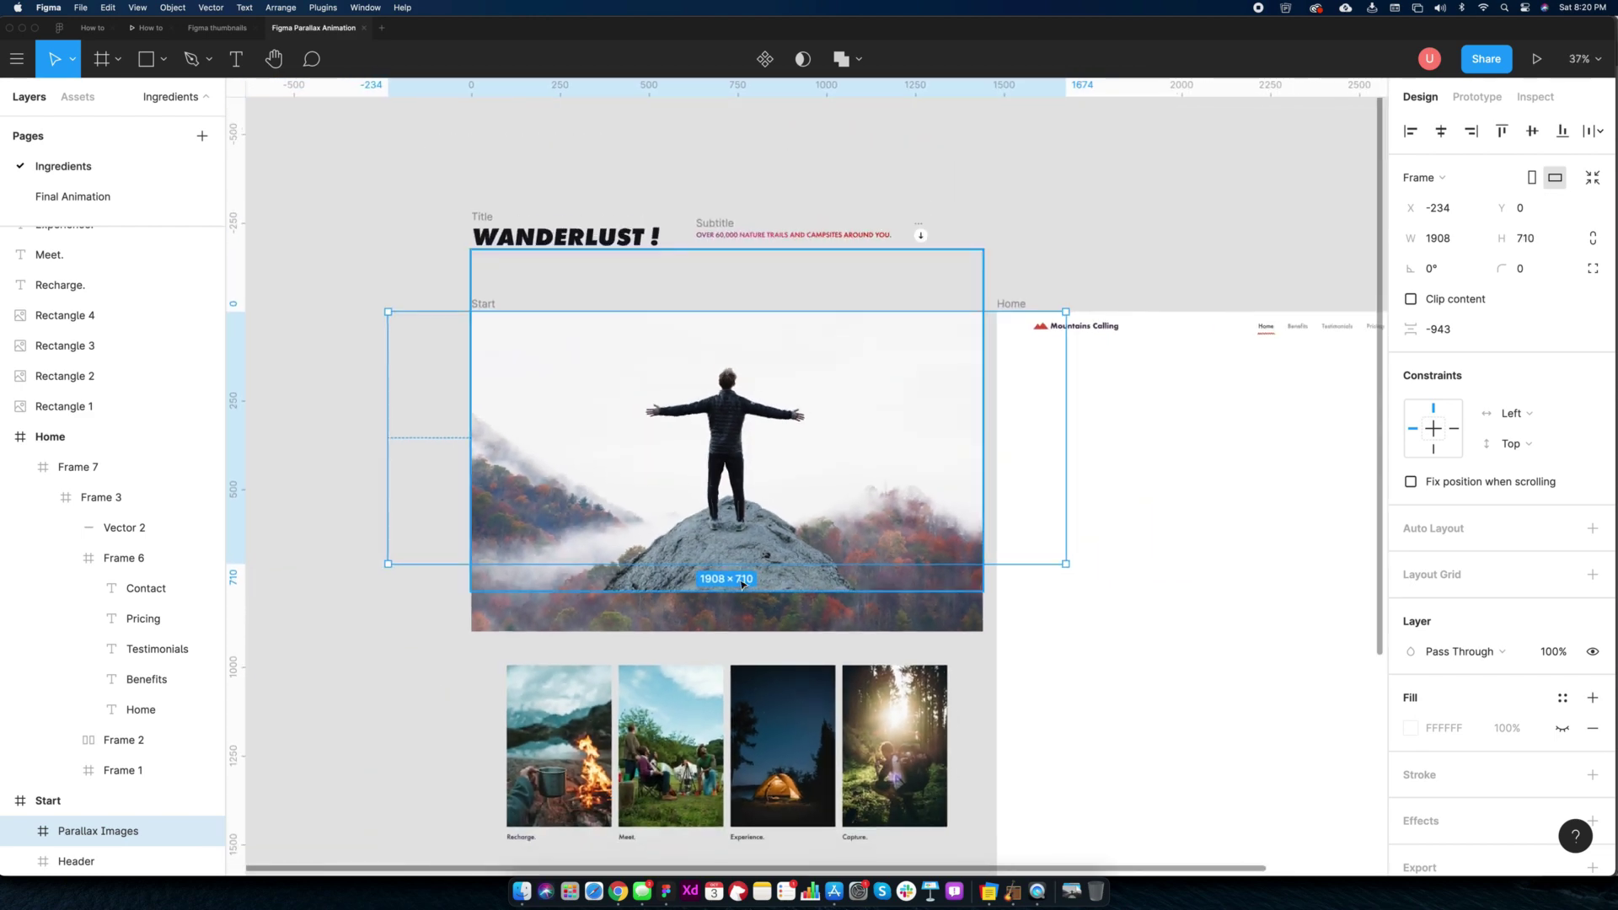
Turn on Clip content, send the frame behind the Header, and move it to Y 80
click(1411, 299)
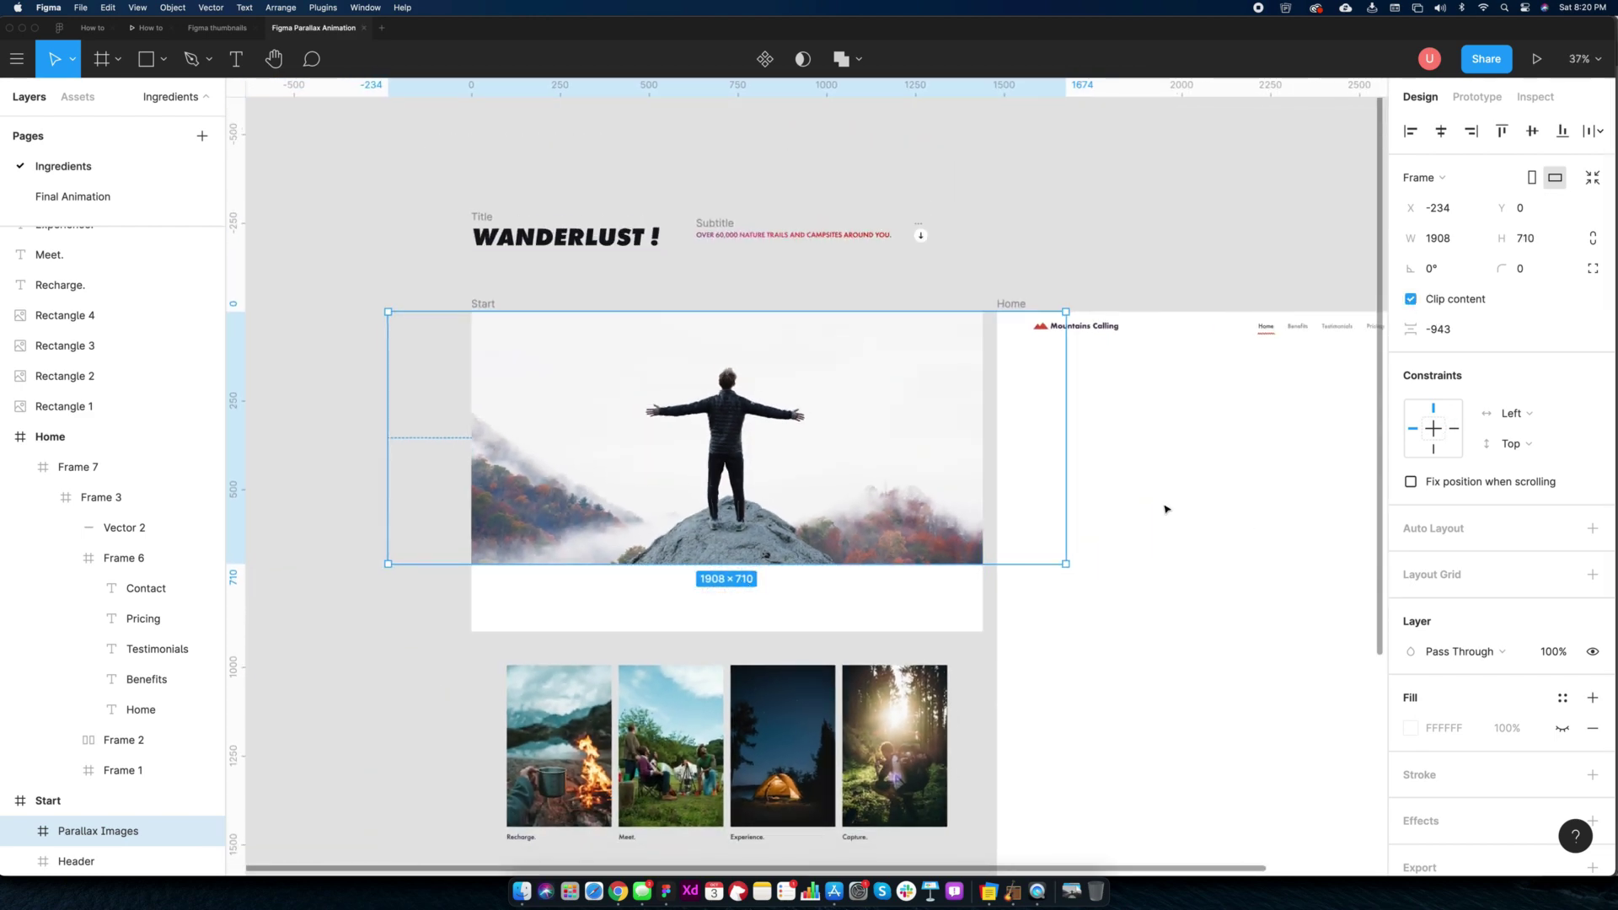
right_click(862, 497)
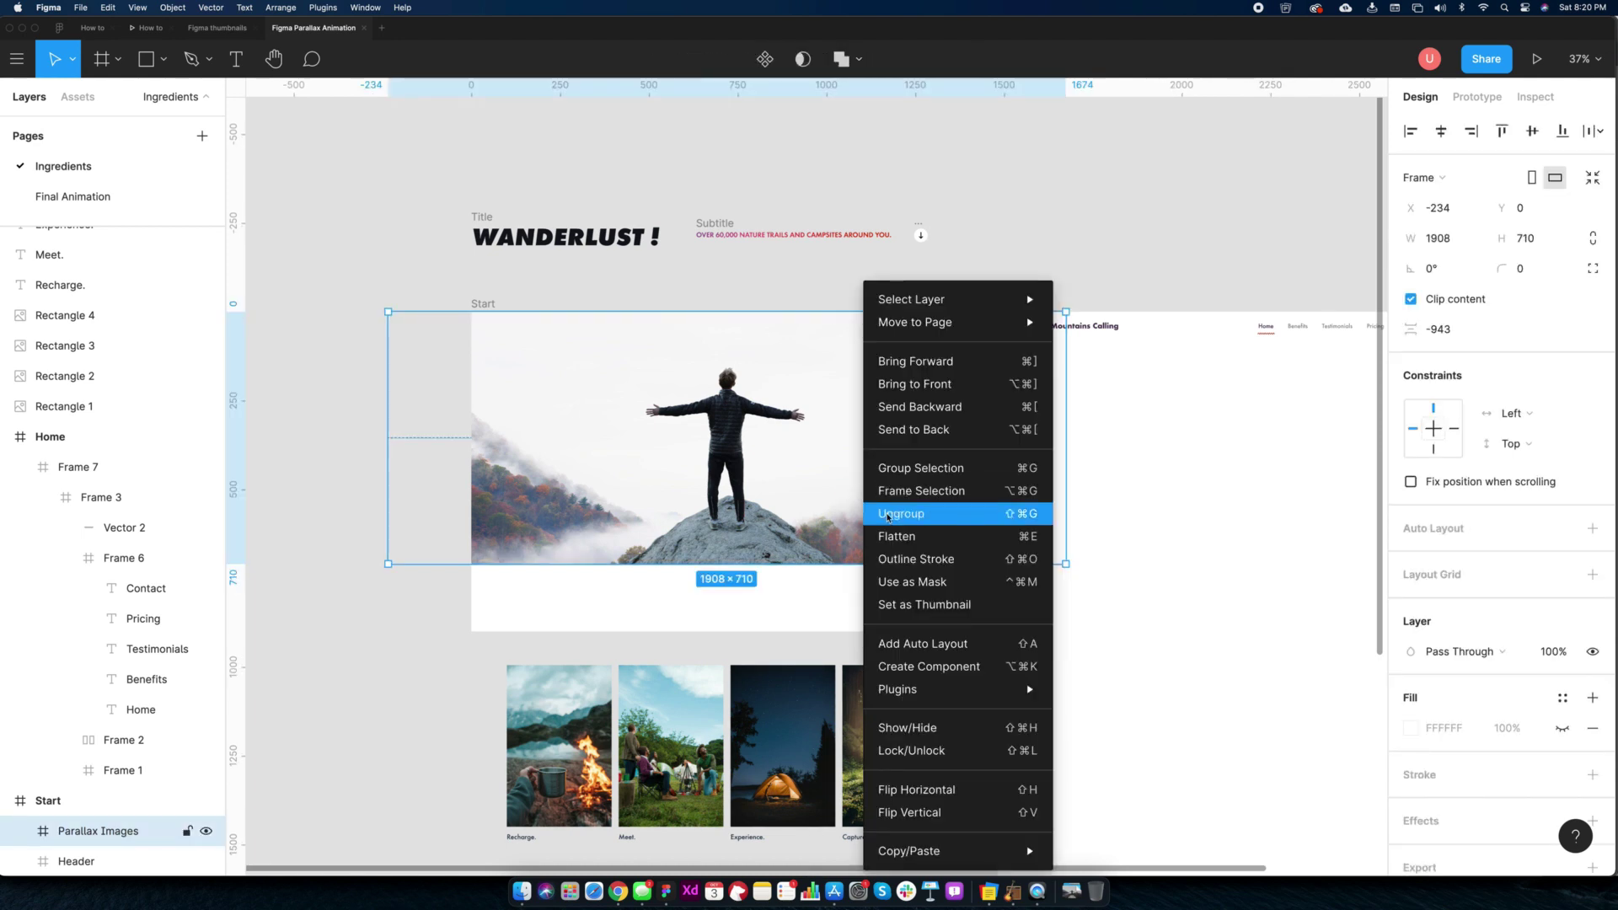
click(902, 429)
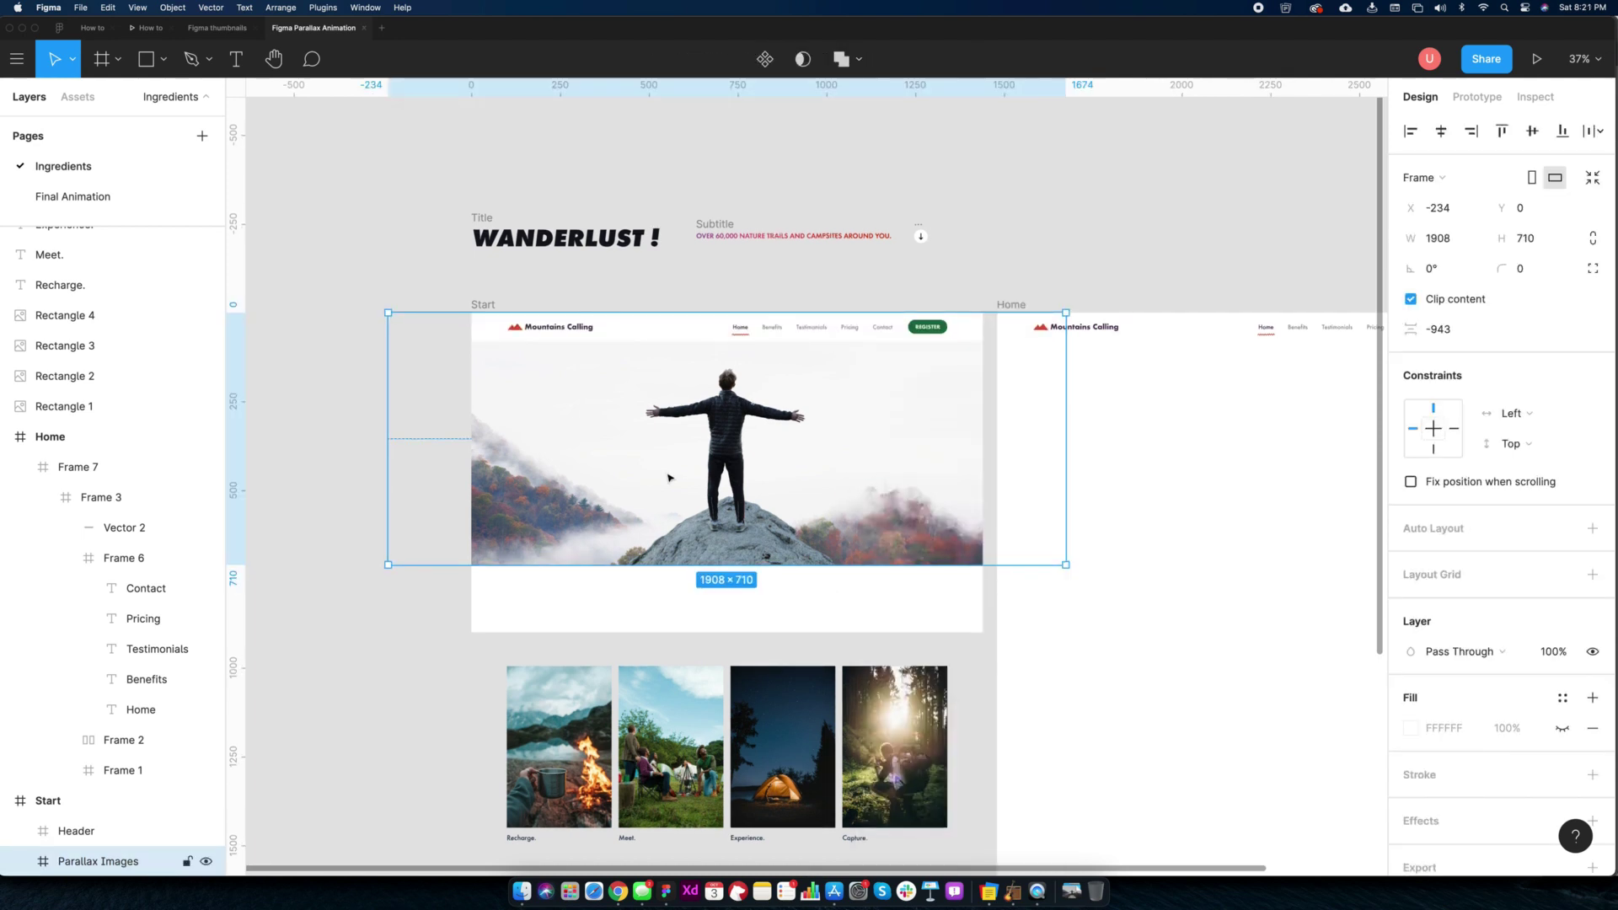
drag(664, 456, 665, 483)
scroll(742, 588, right, 3)
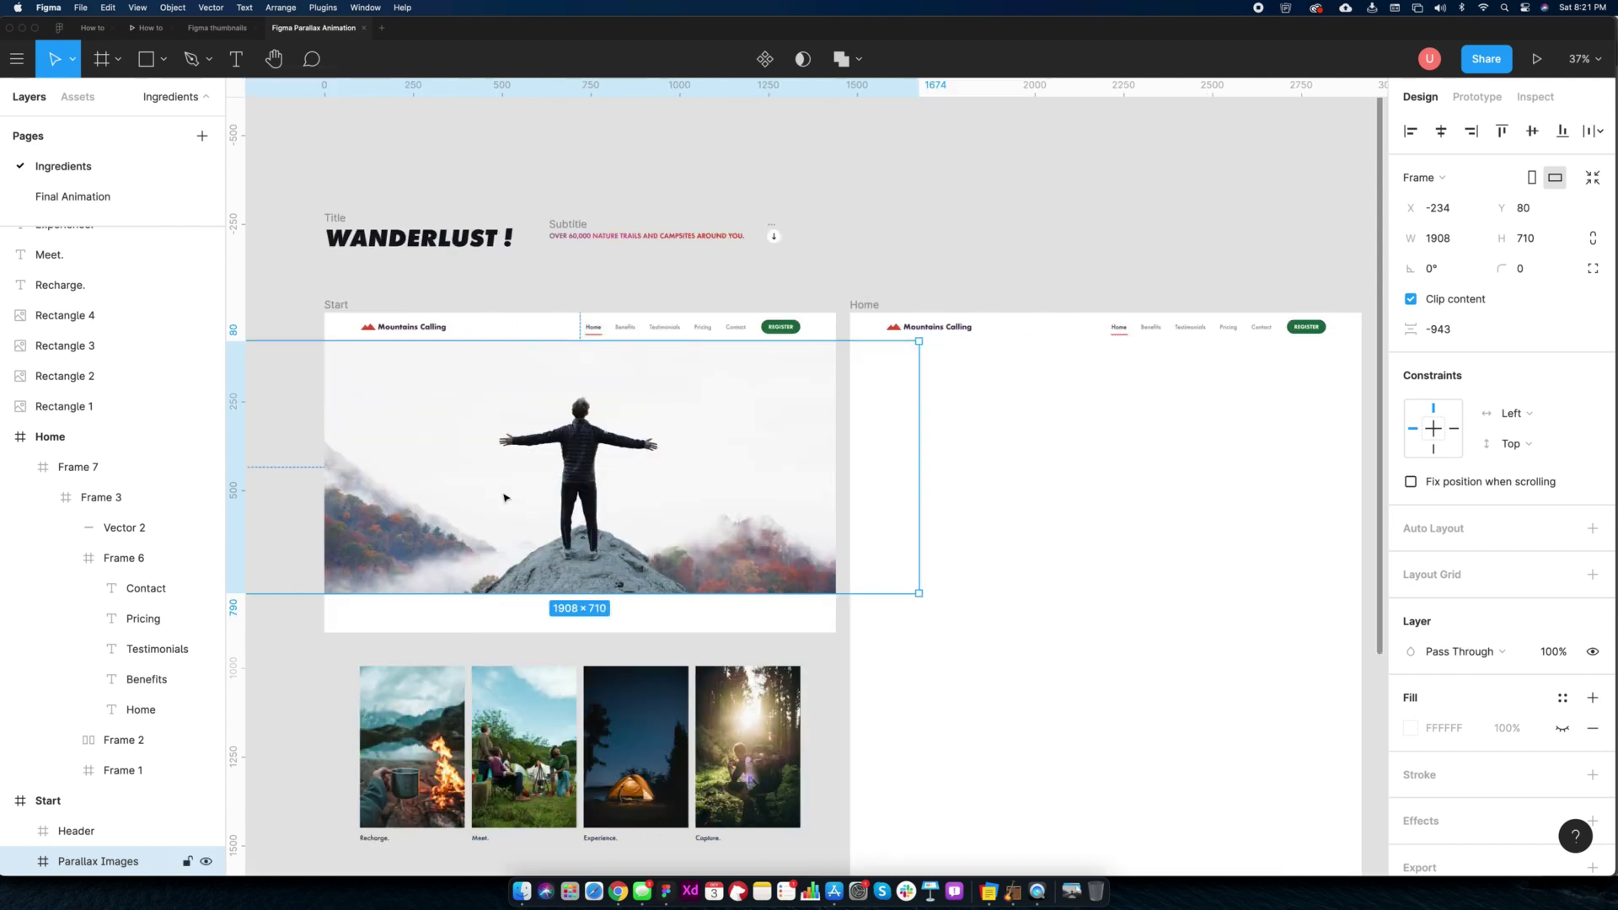
Paste Parallax Images into Home, shrink Foreground's width by 300, centre it, and move it down
click(868, 305)
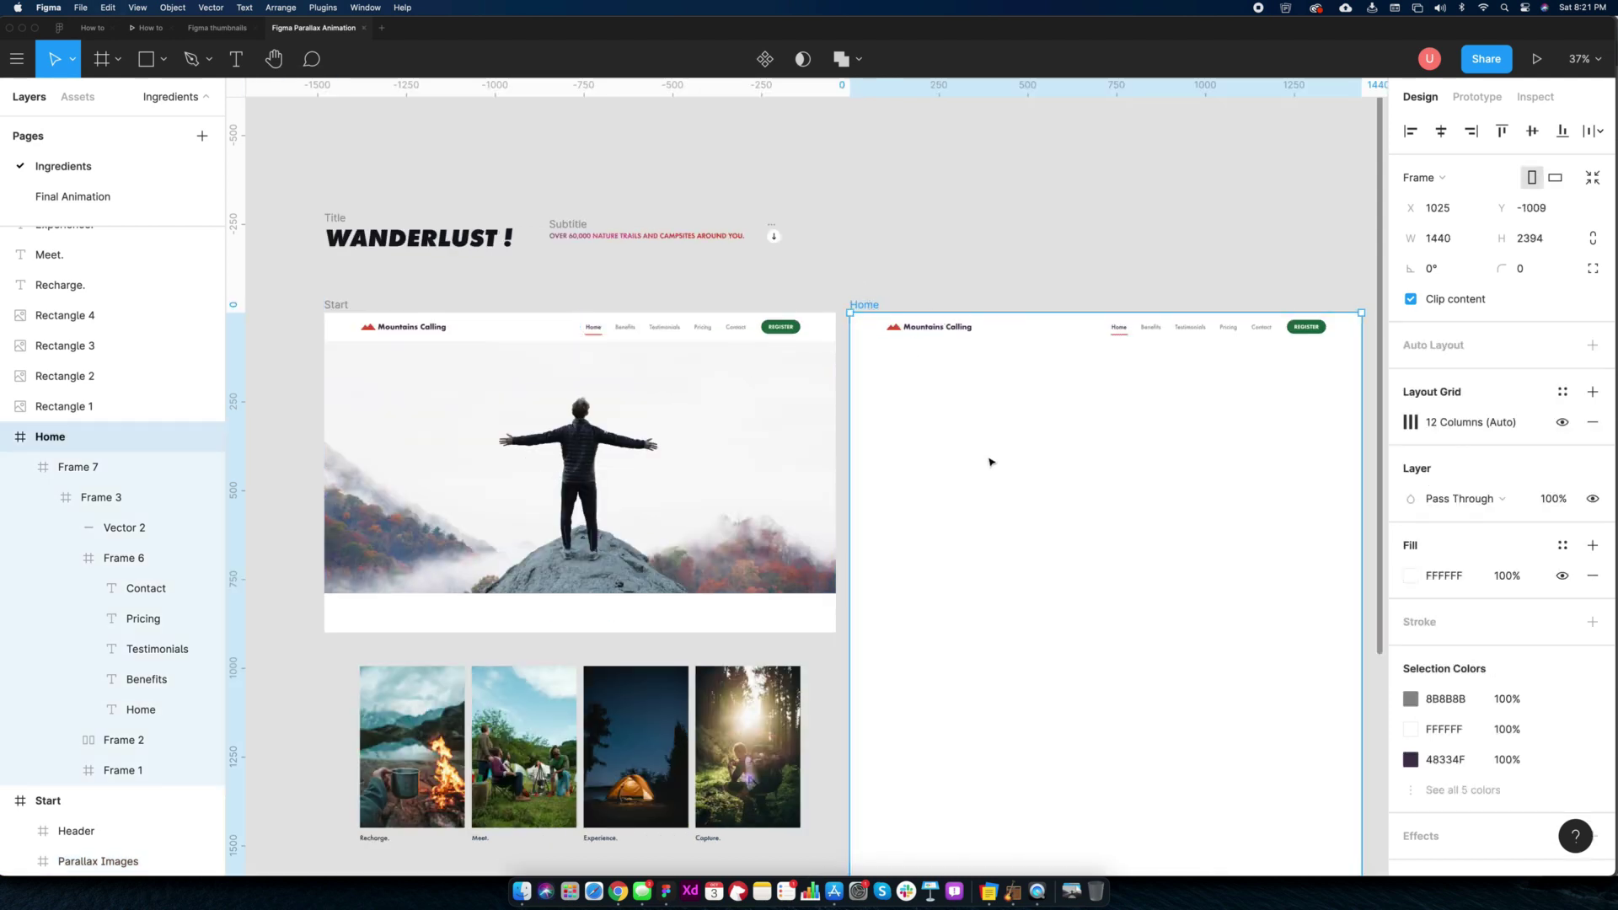
key(super+v)
double_click(917, 559)
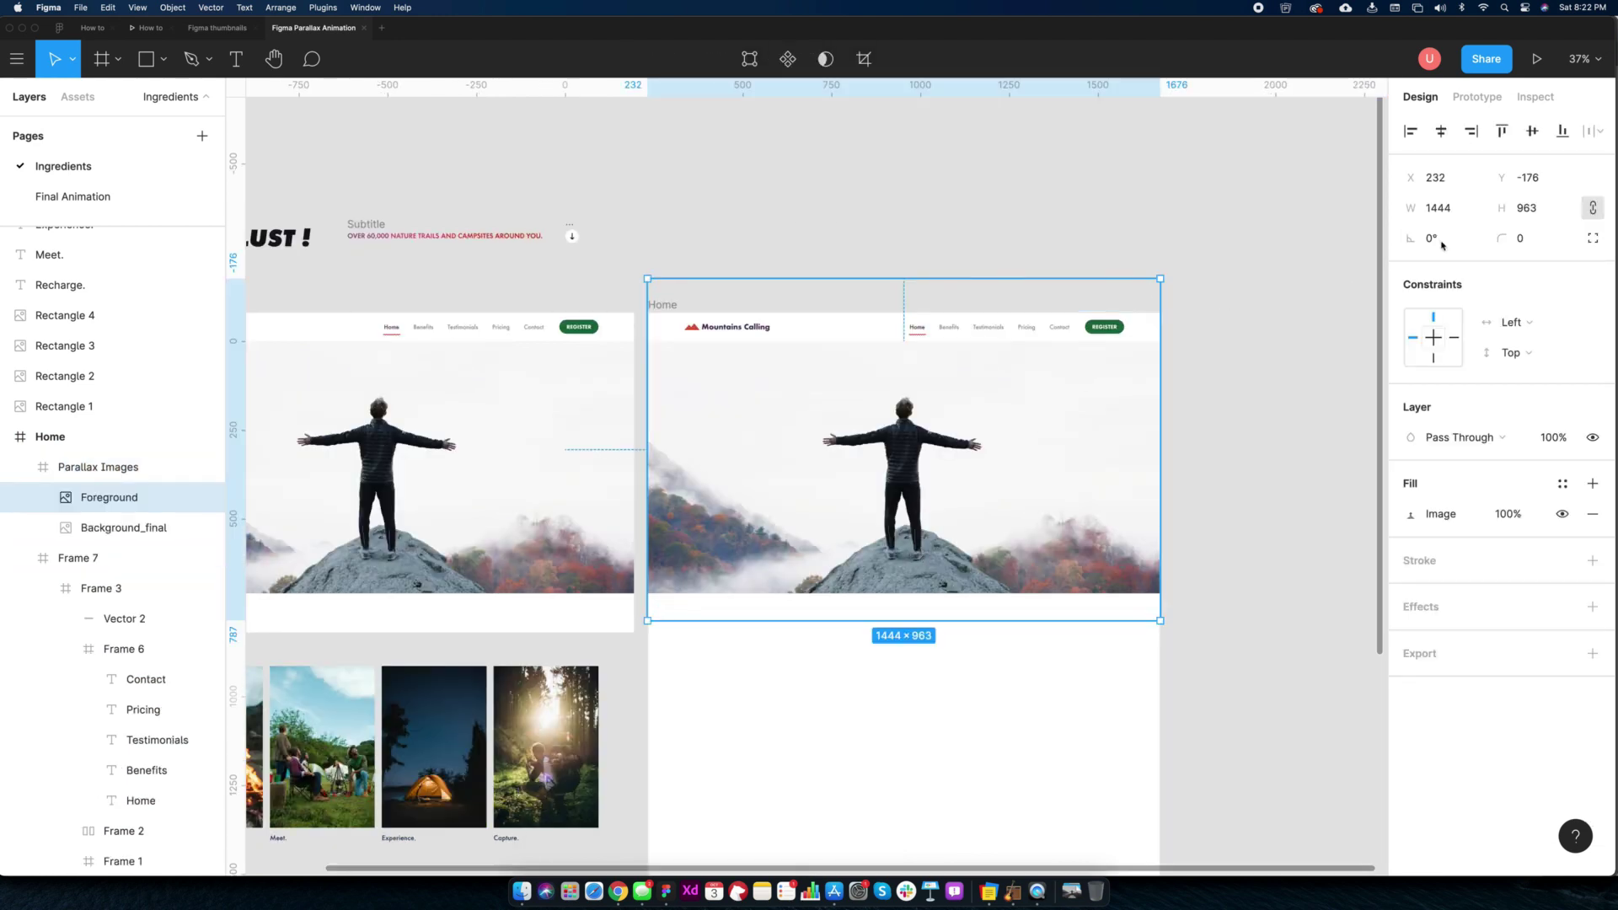
click(1459, 207)
text(-300)
key(Return)
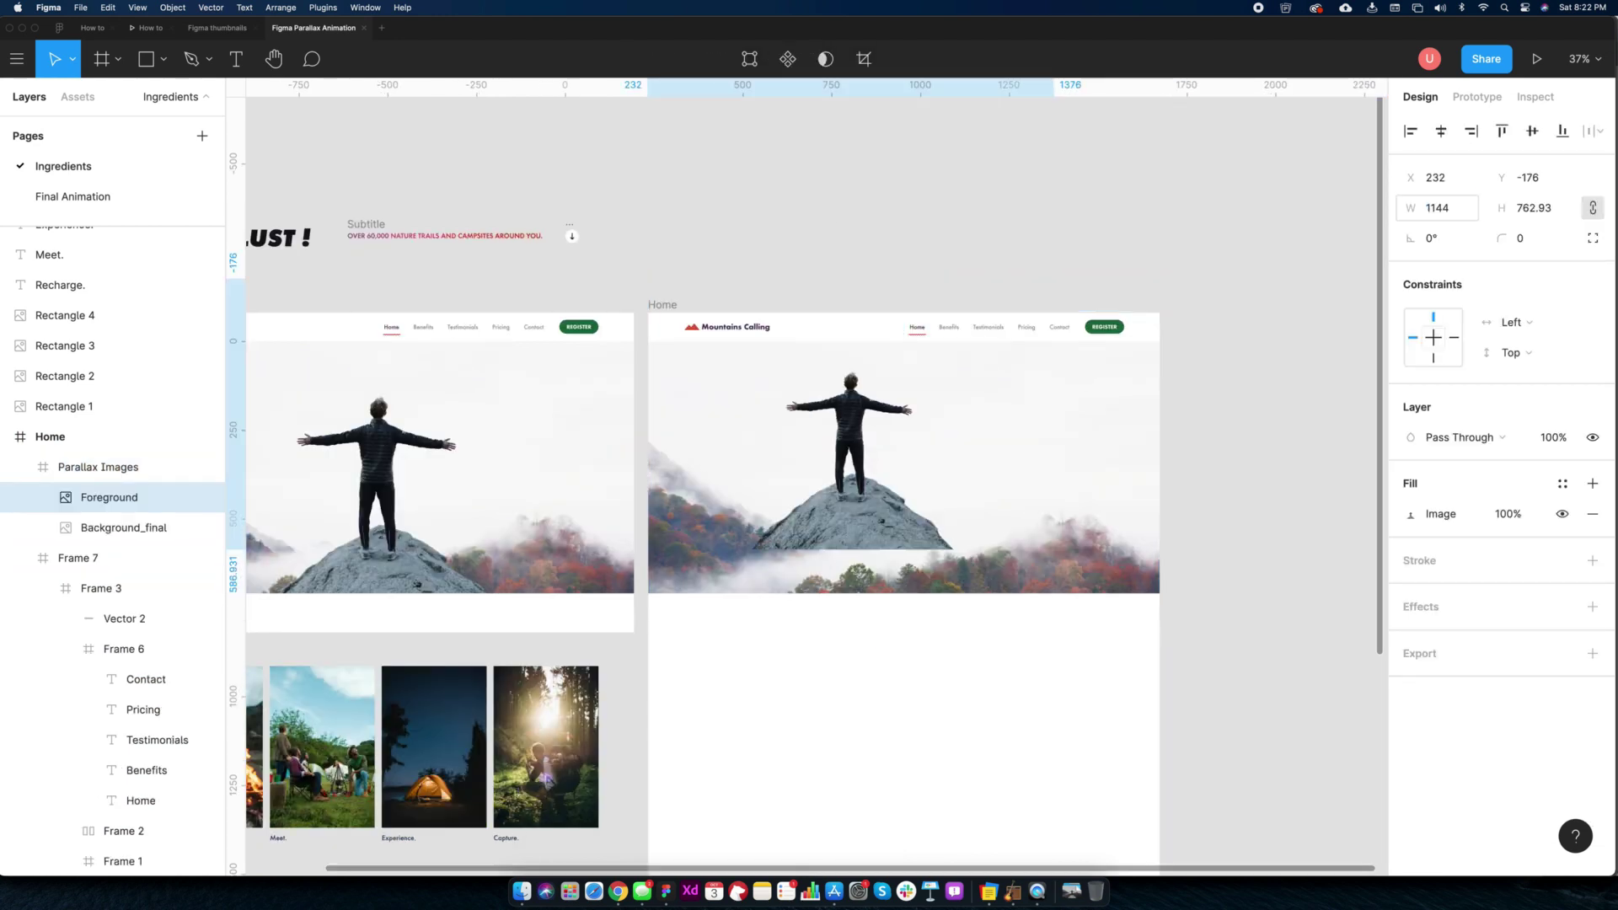
click(1441, 131)
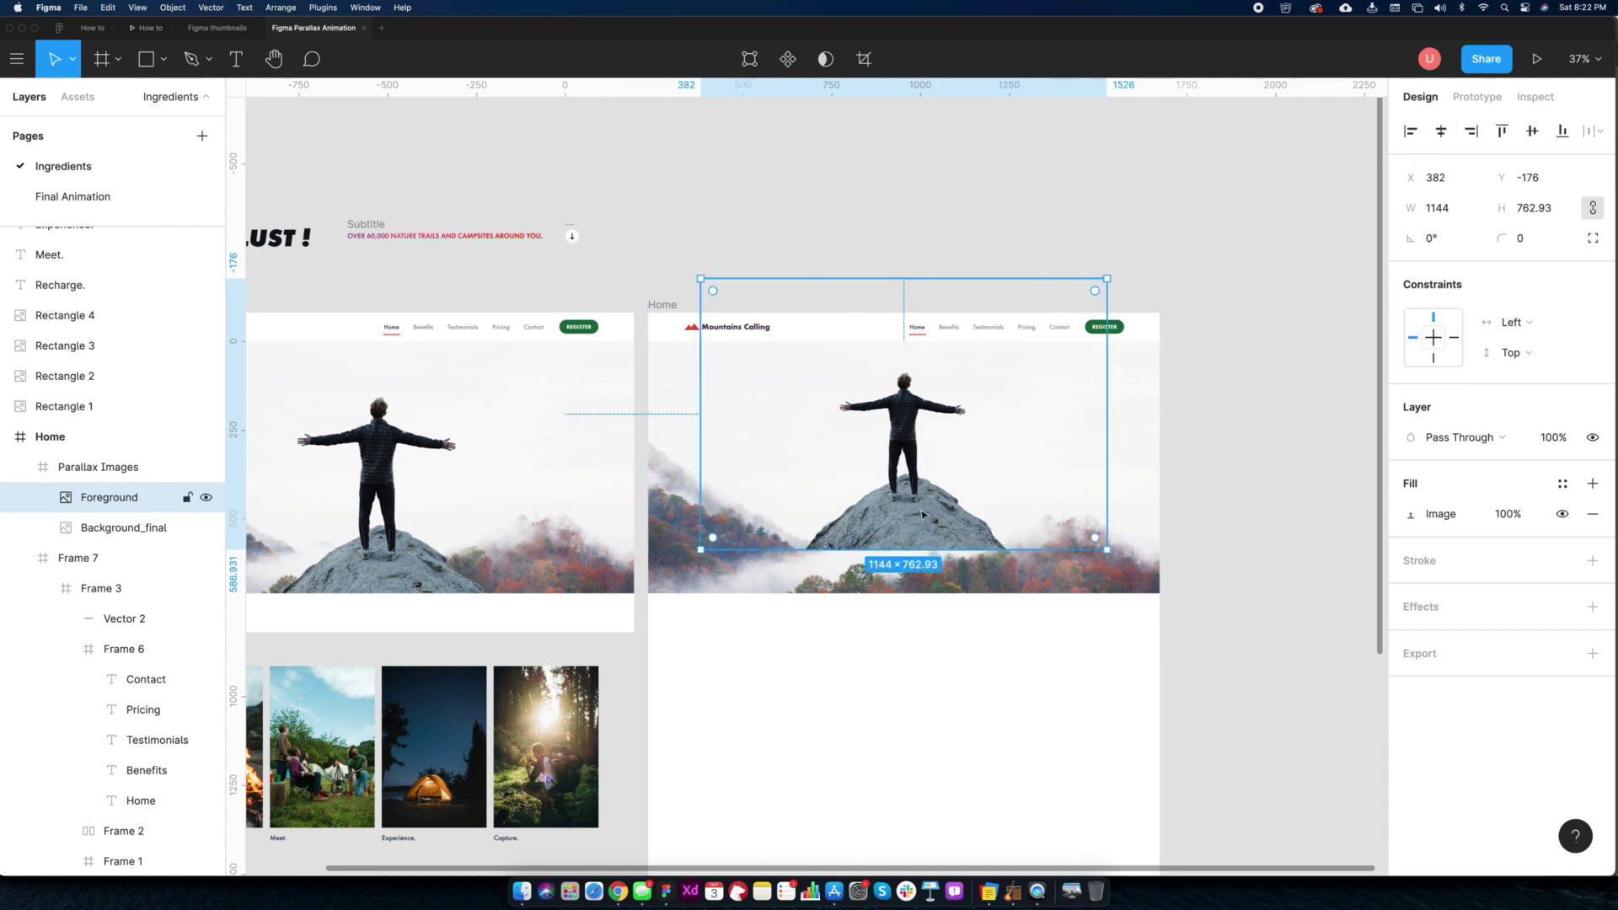
drag(914, 526, 913, 570)
Scale Background_final down to about 1441 × 964, raise it slightly, and lower Foreground
click(1226, 537)
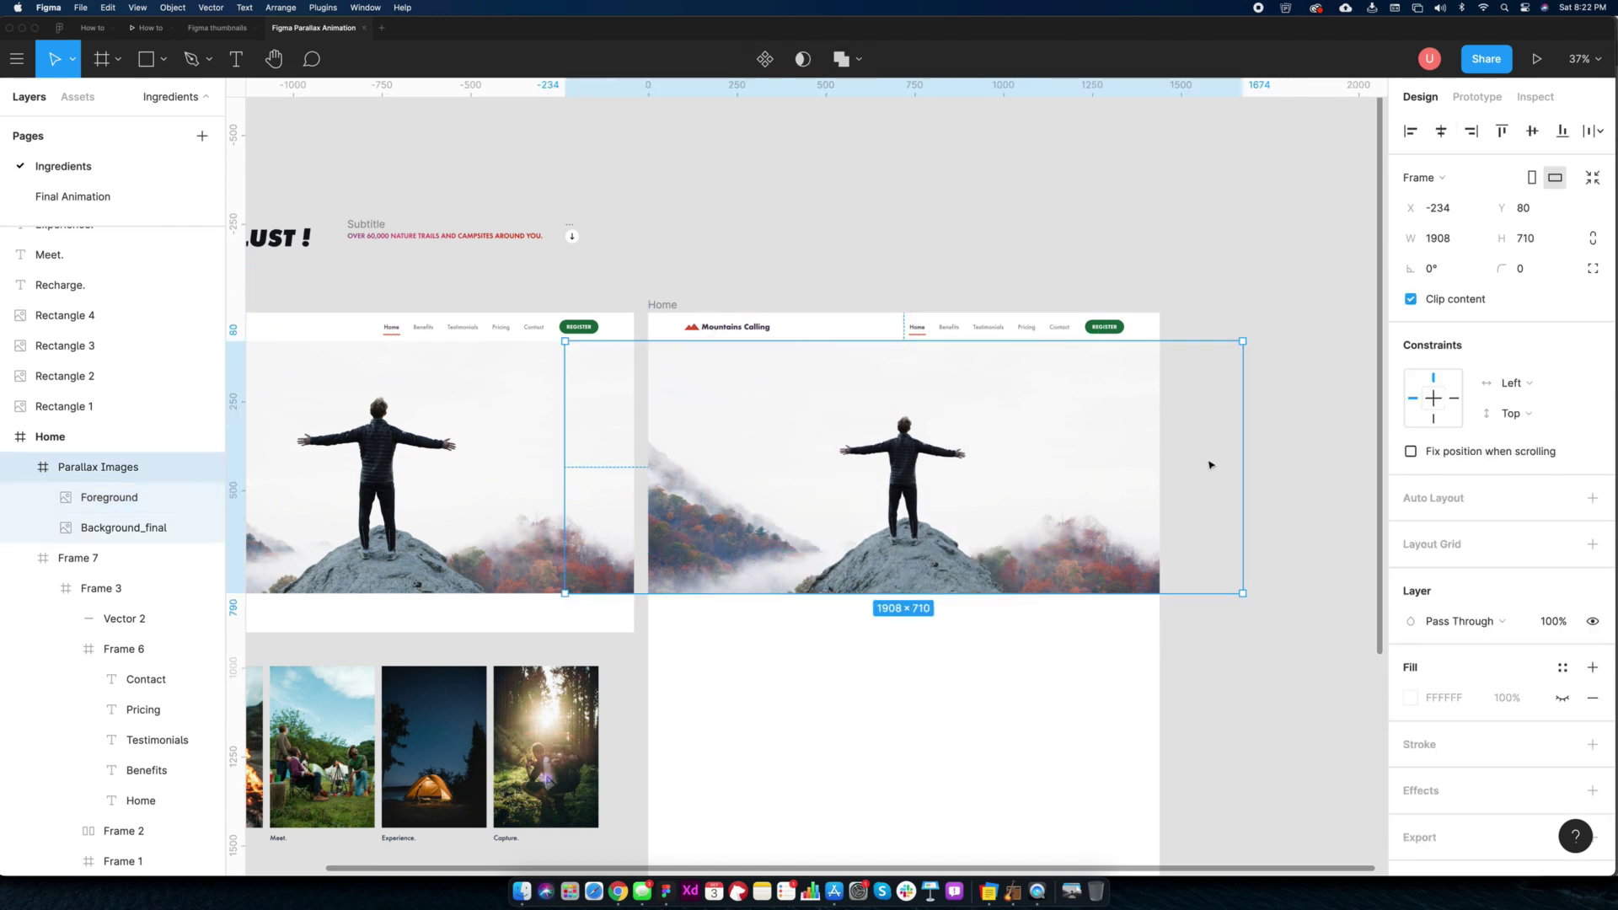
click(123, 528)
drag(1243, 739, 1161, 668)
drag(566, 683, 647, 616)
drag(1118, 521, 1116, 510)
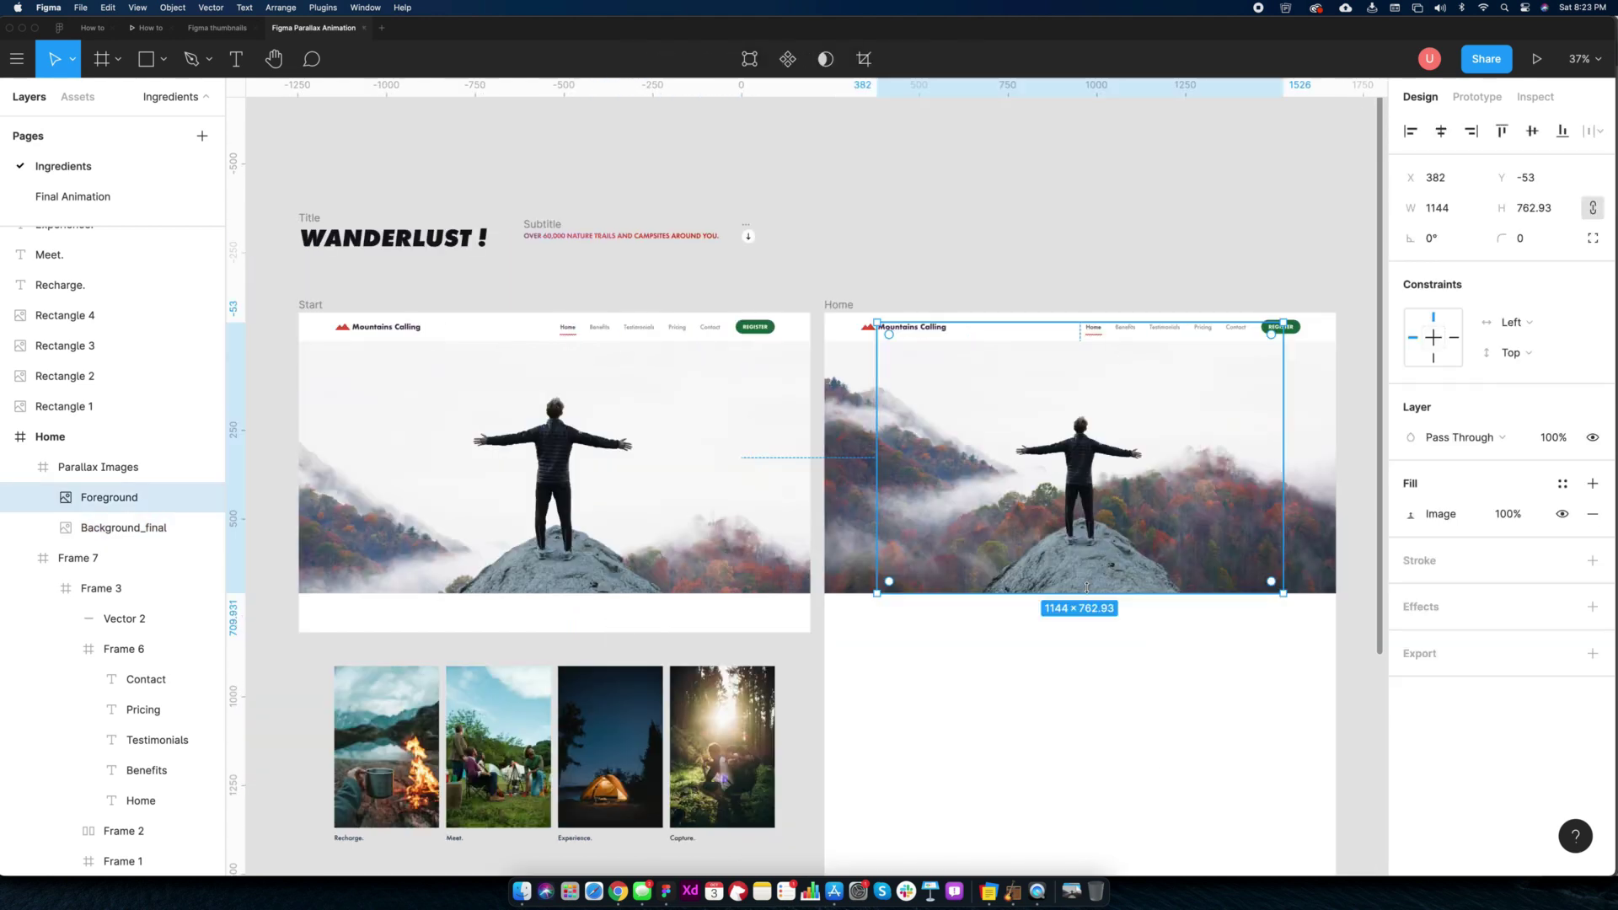
drag(1086, 587, 1078, 590)
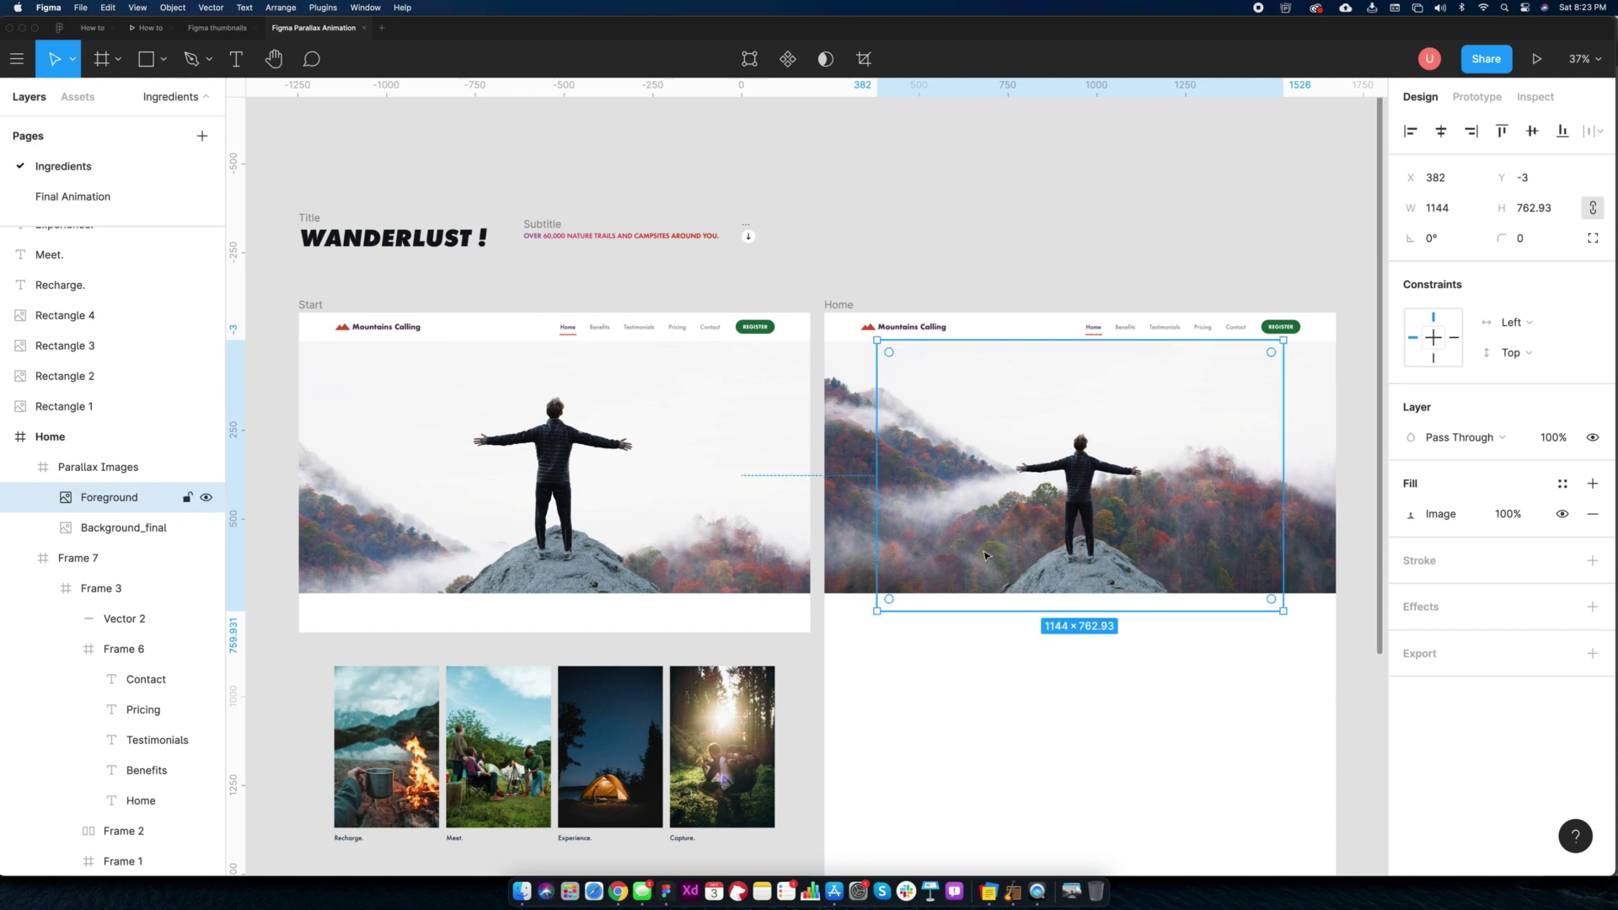
Nudge the Background_final image down with two Shift+Down moves
click(844, 515)
key(shift+Down)
key(shift+Down)
key(shift+Down)
key(shift+Down)
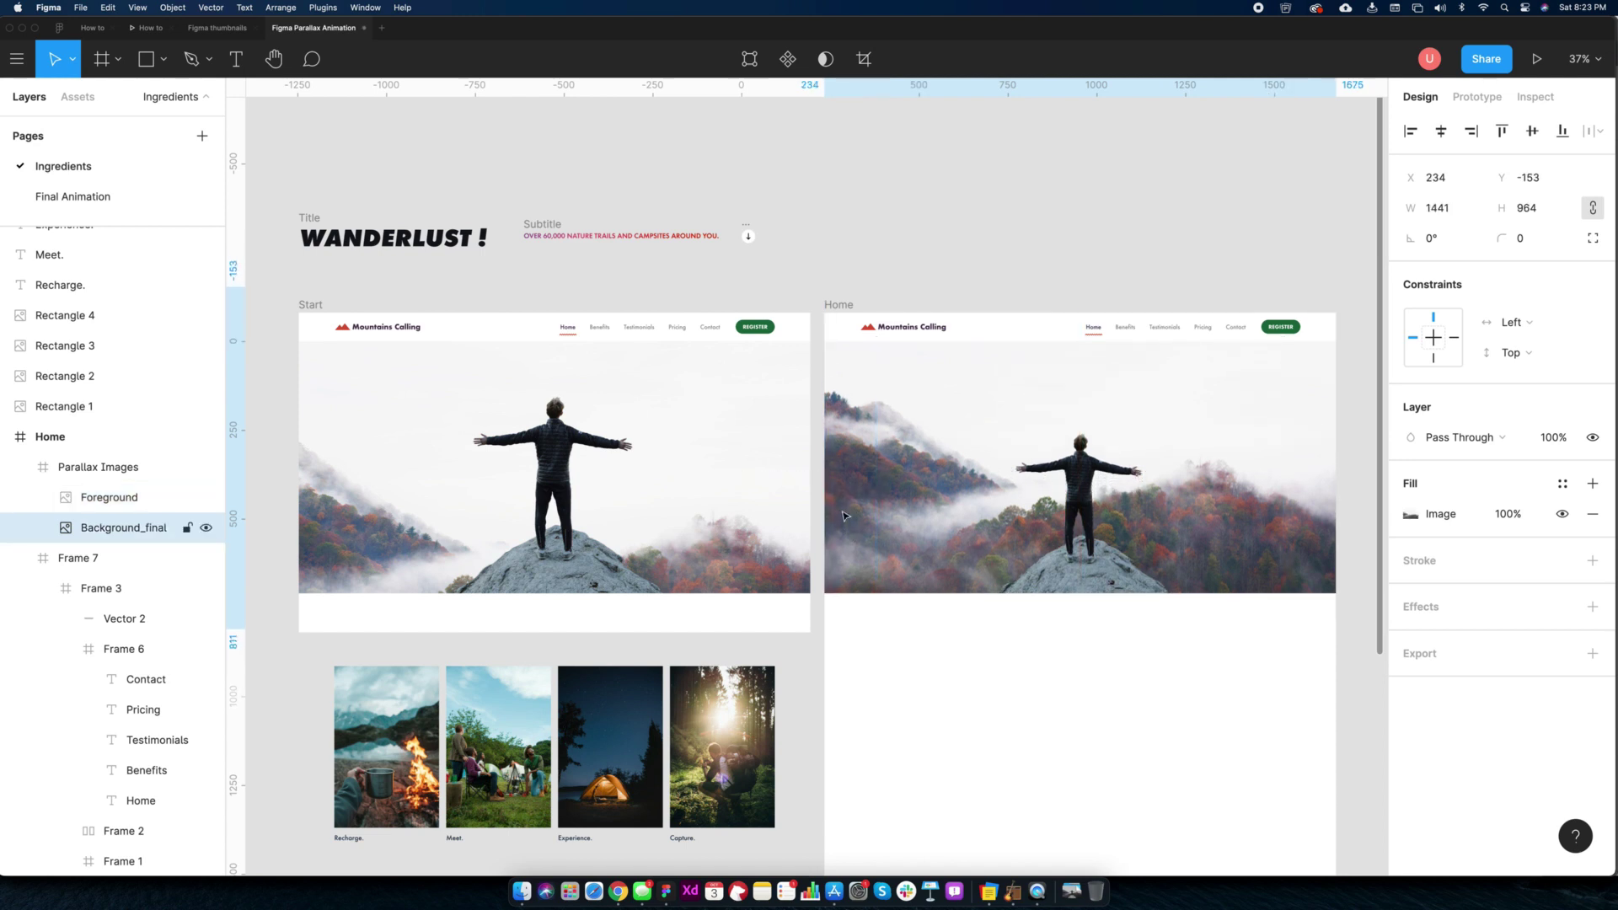
key(shift+Down)
click(909, 661)
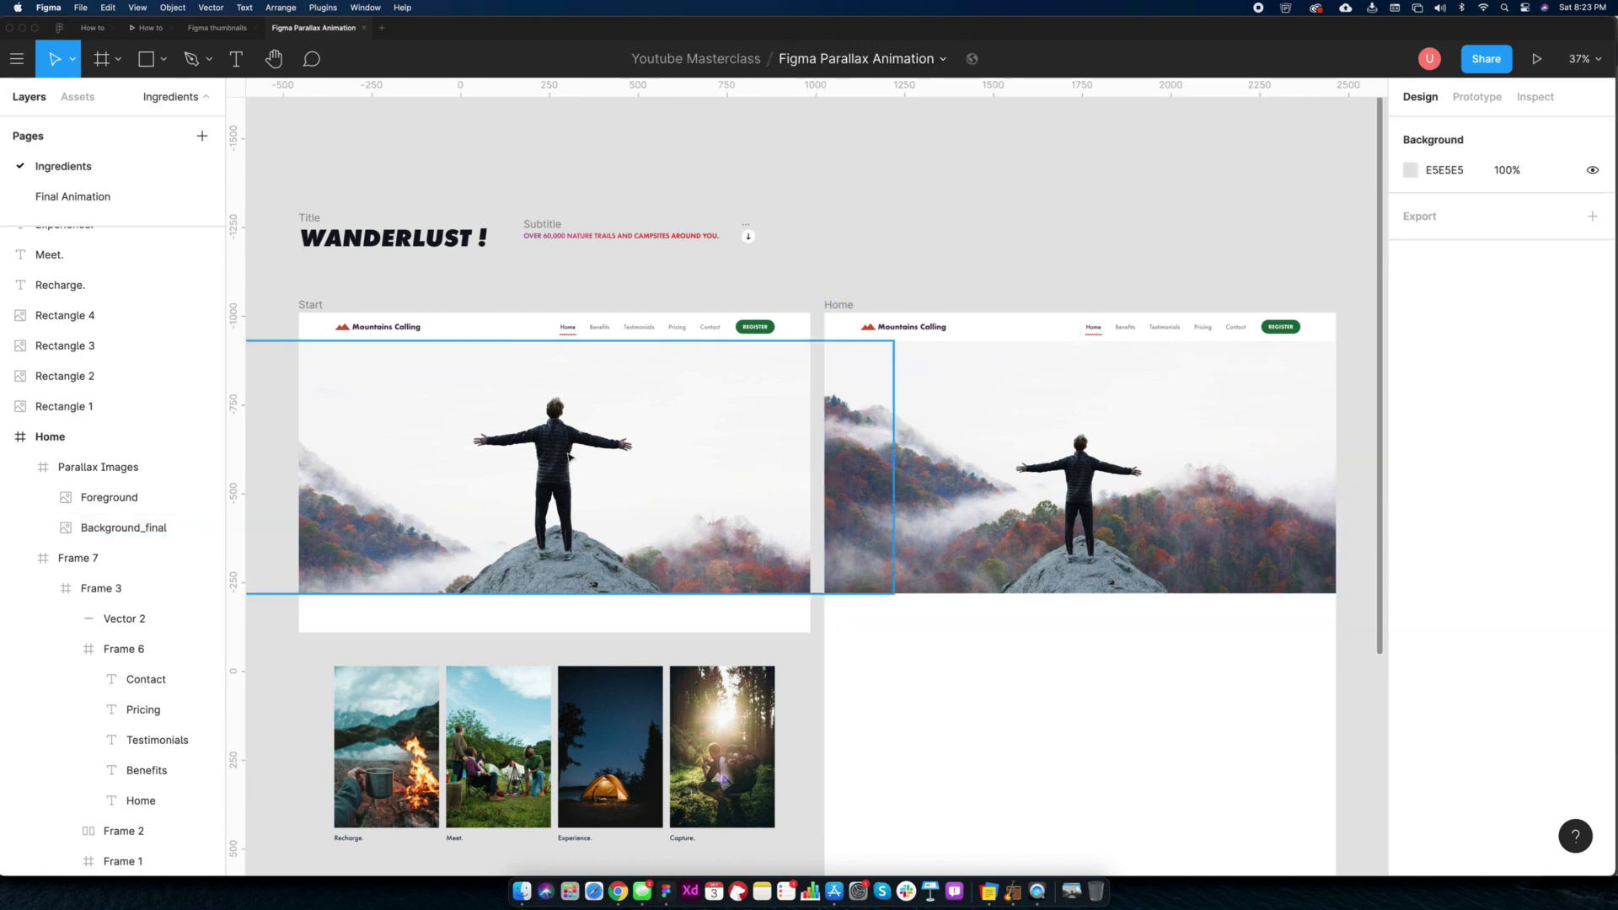
In Prototype mode, link the Start frame's foreground image to the Home frame
click(569, 456)
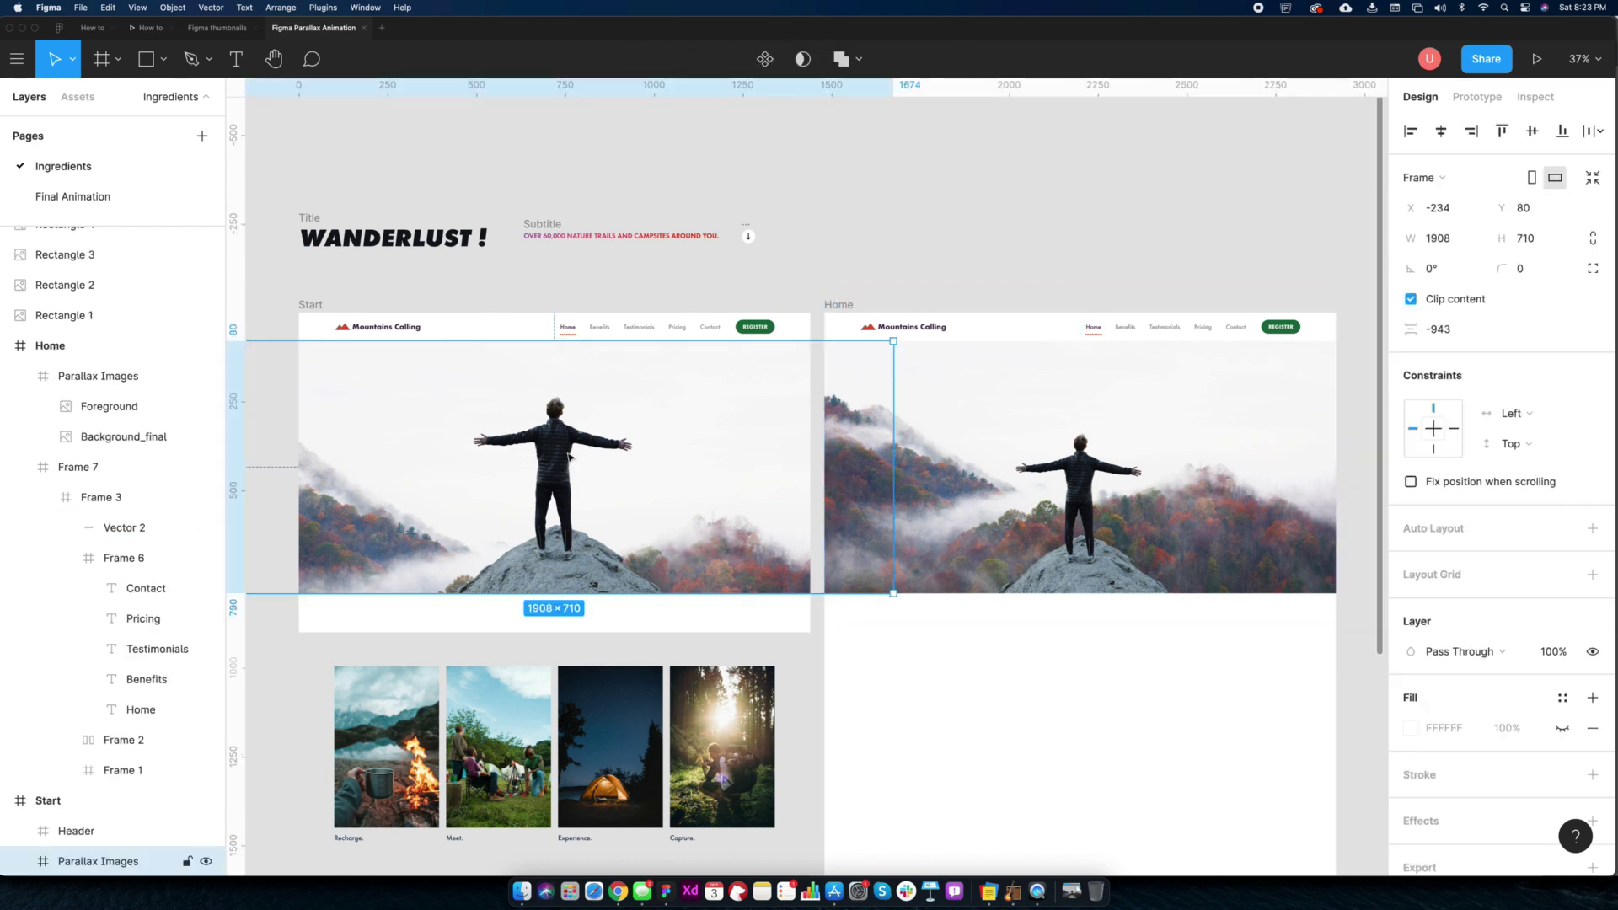
click(1477, 97)
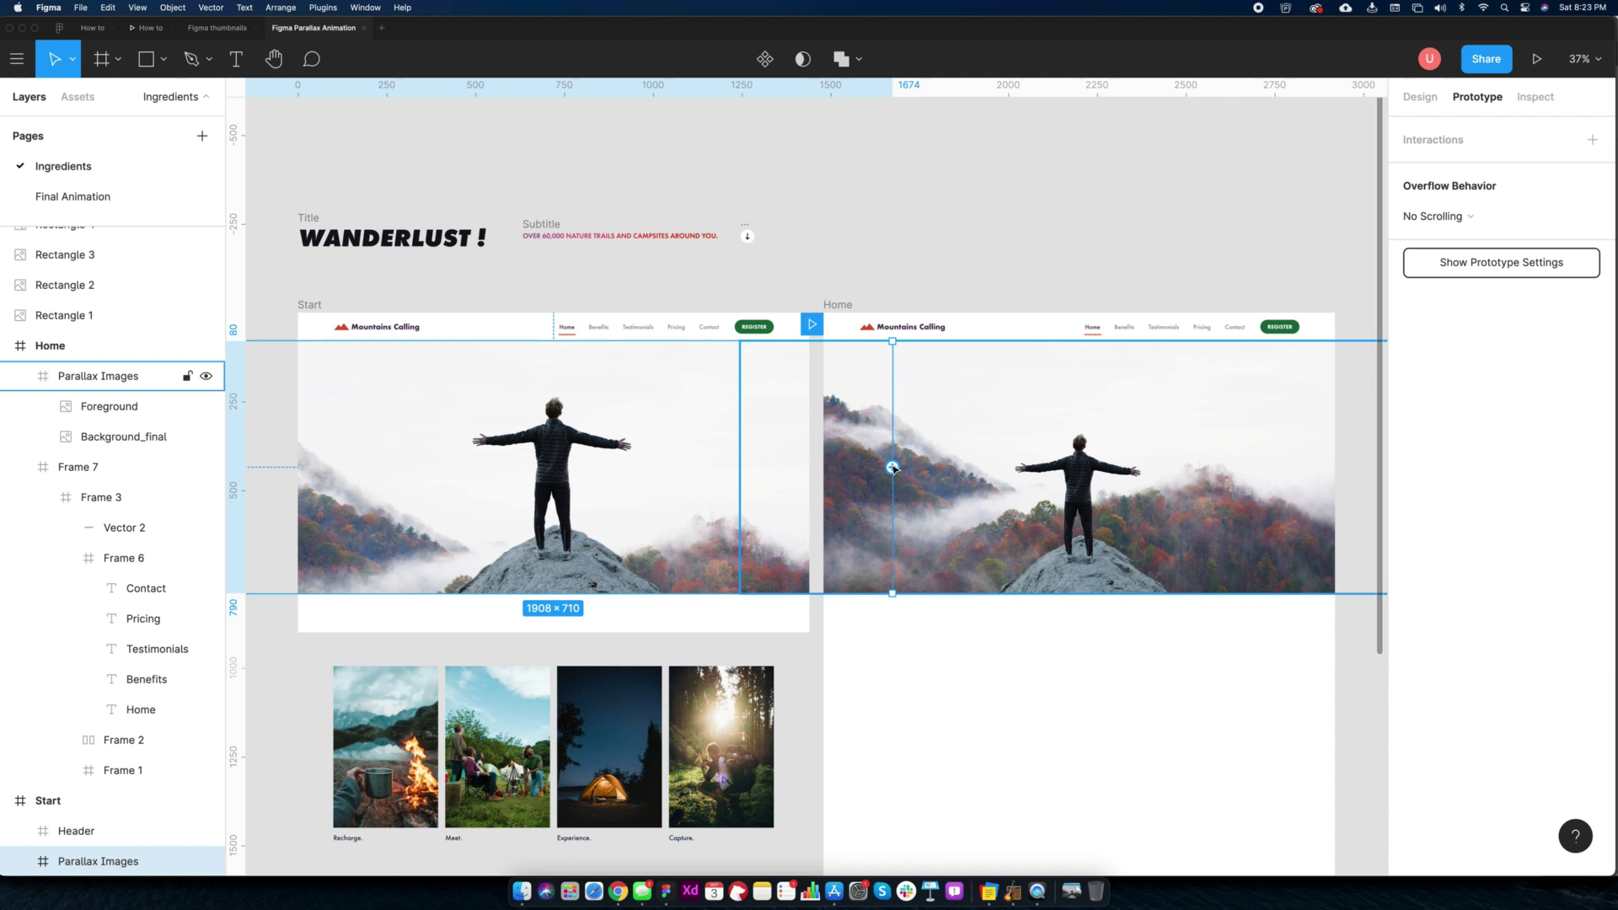
click(110, 406)
click(575, 465)
drag(809, 451, 900, 462)
Set the Home interaction to Smart Animate with Ease In and Out over 1500ms
click(1228, 246)
click(1223, 246)
click(1217, 324)
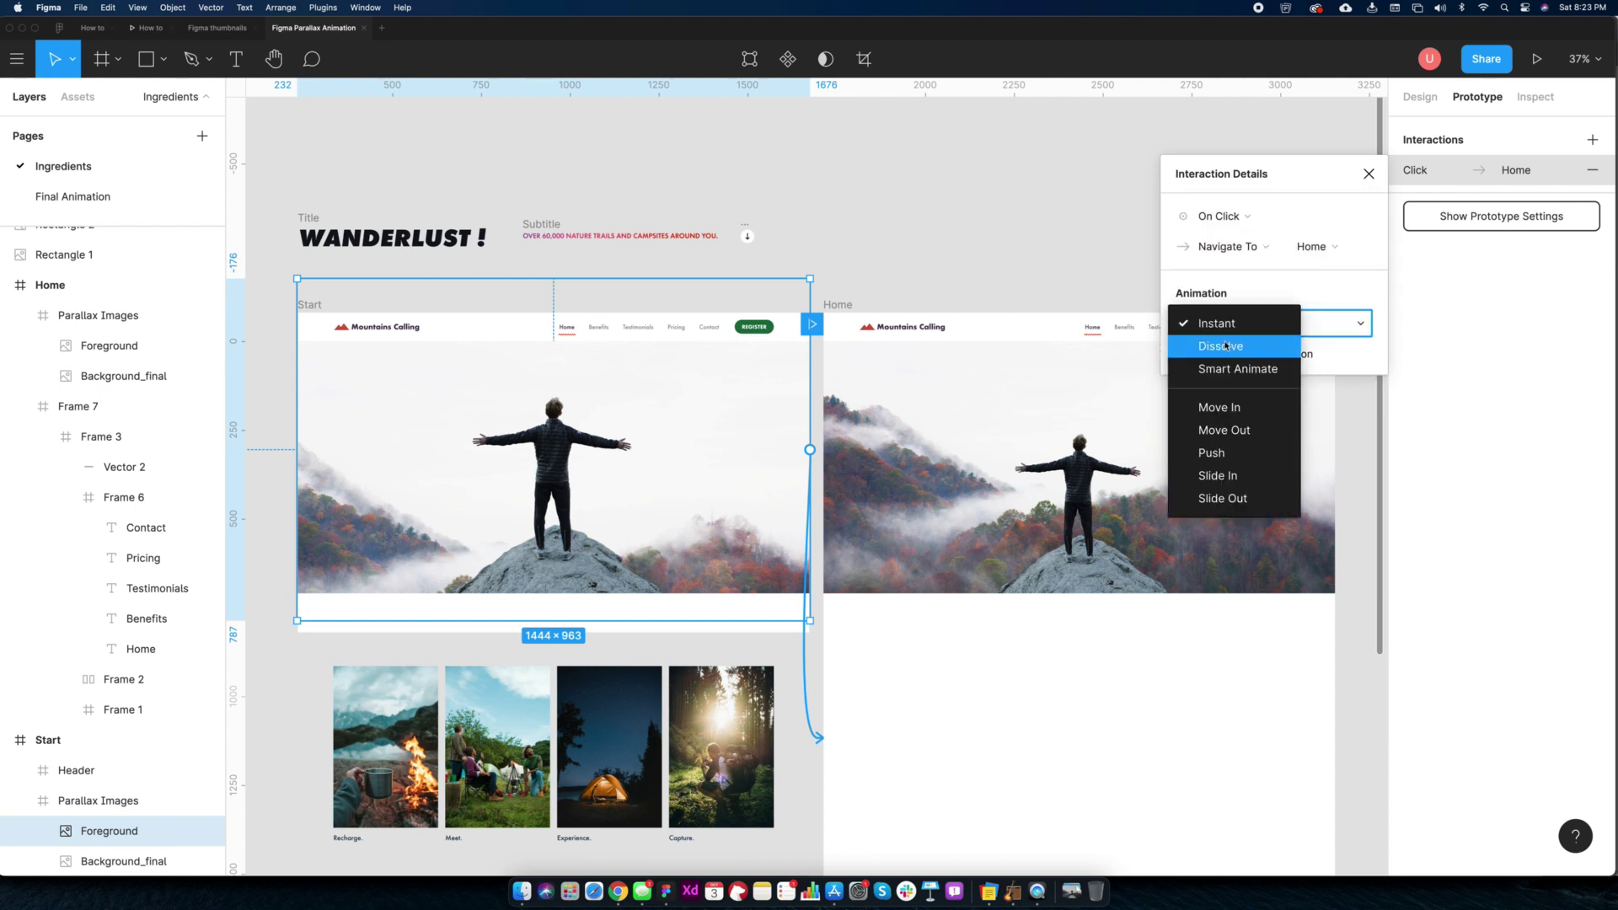
click(1237, 369)
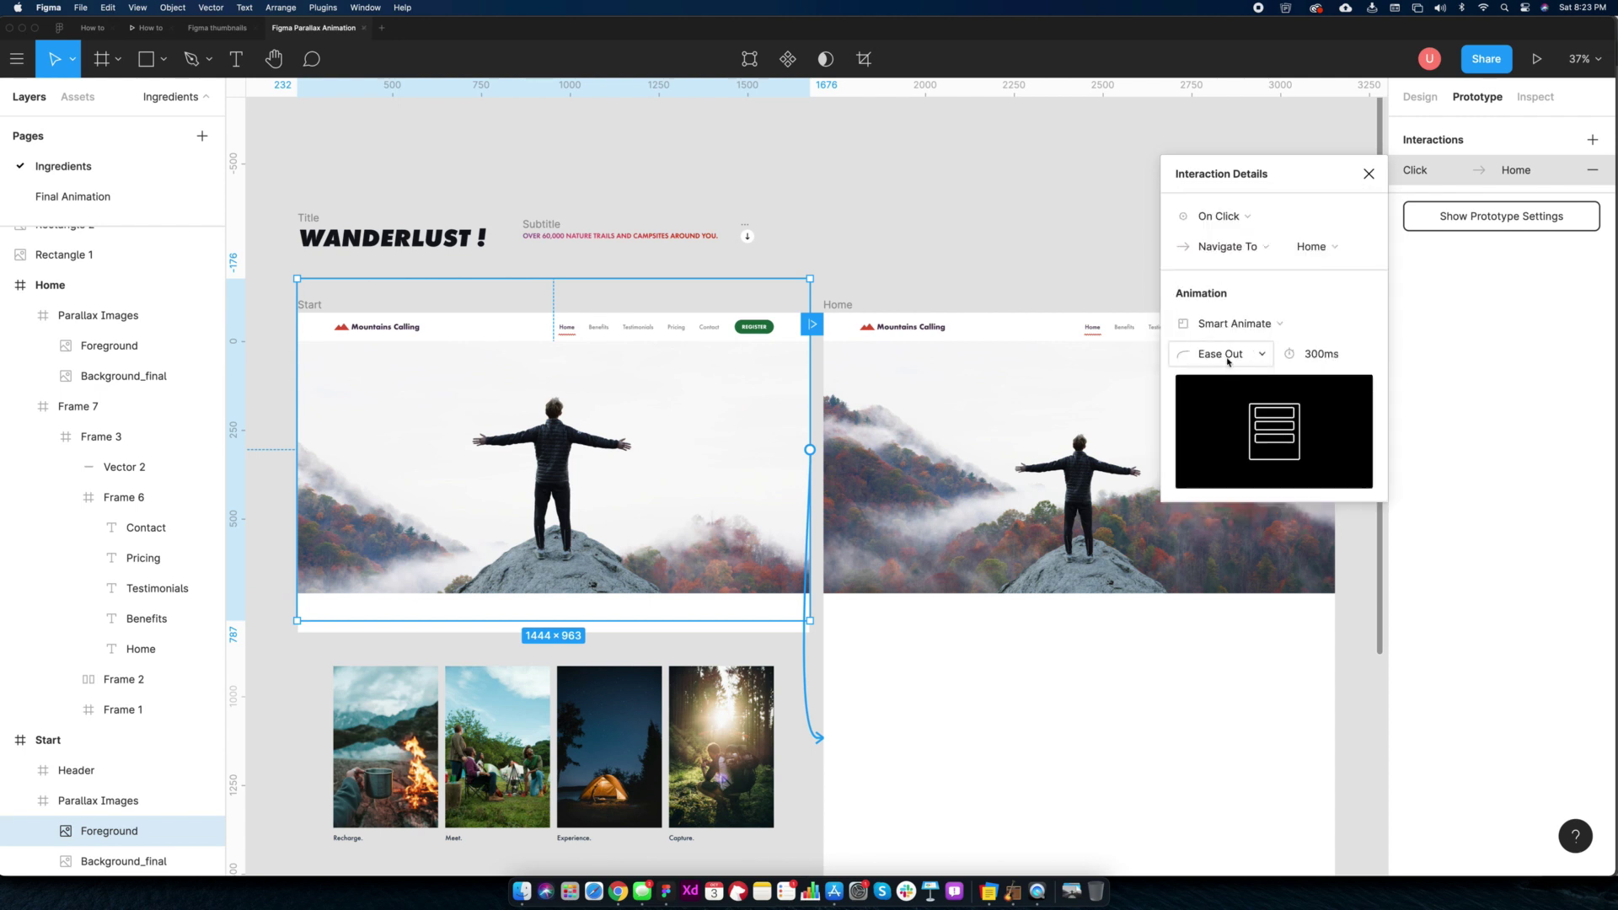
click(1227, 354)
click(1233, 372)
click(1313, 354)
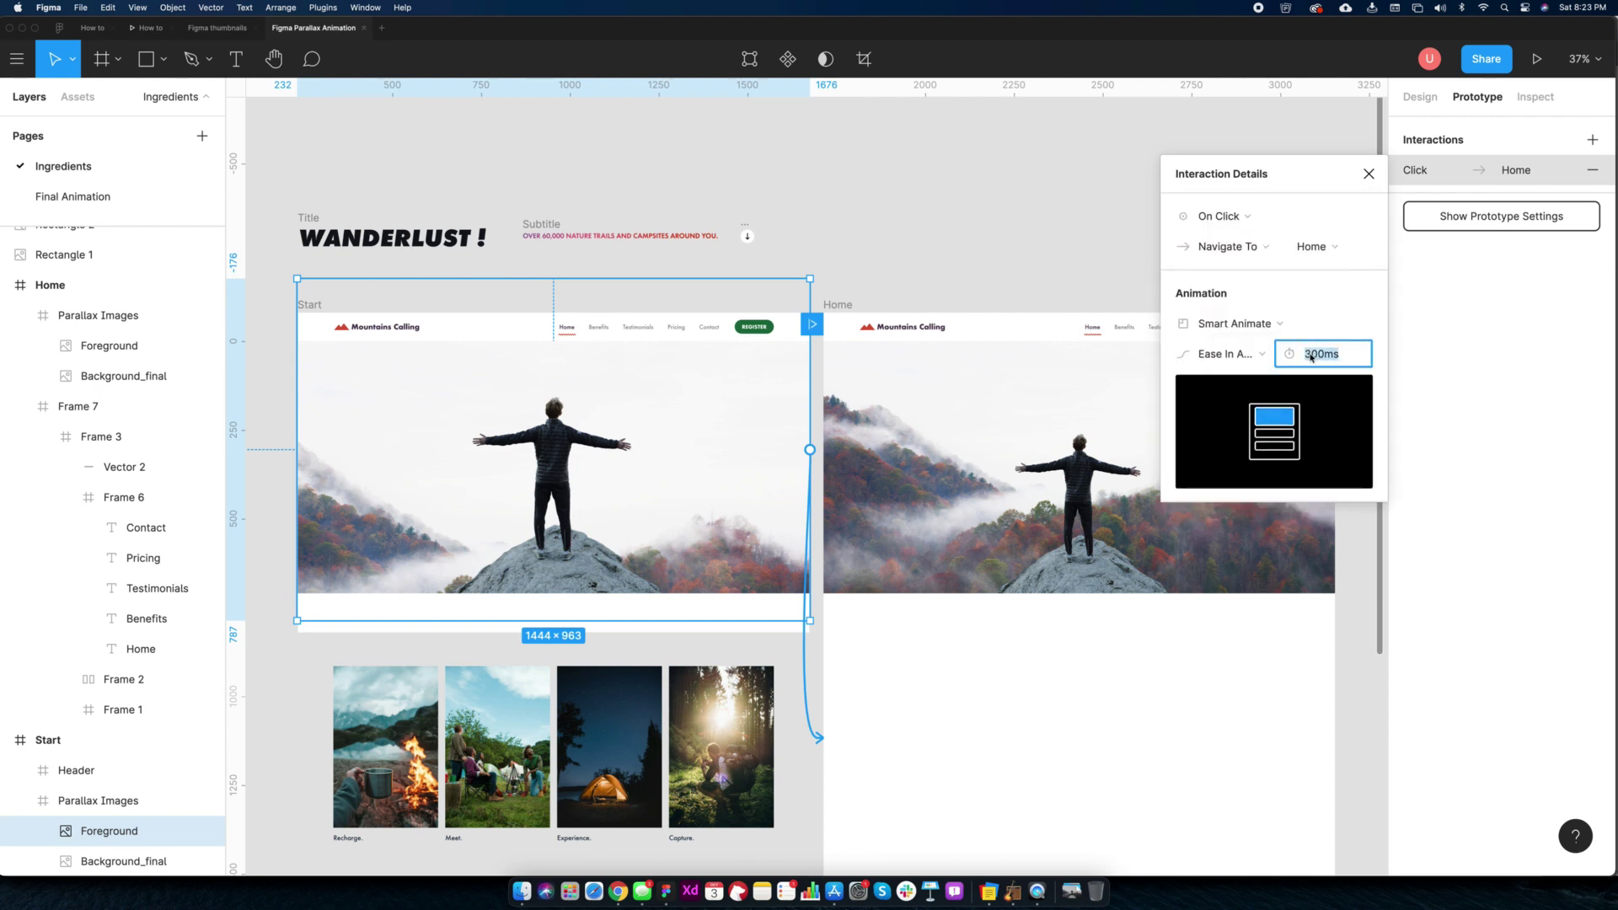
key(Return)
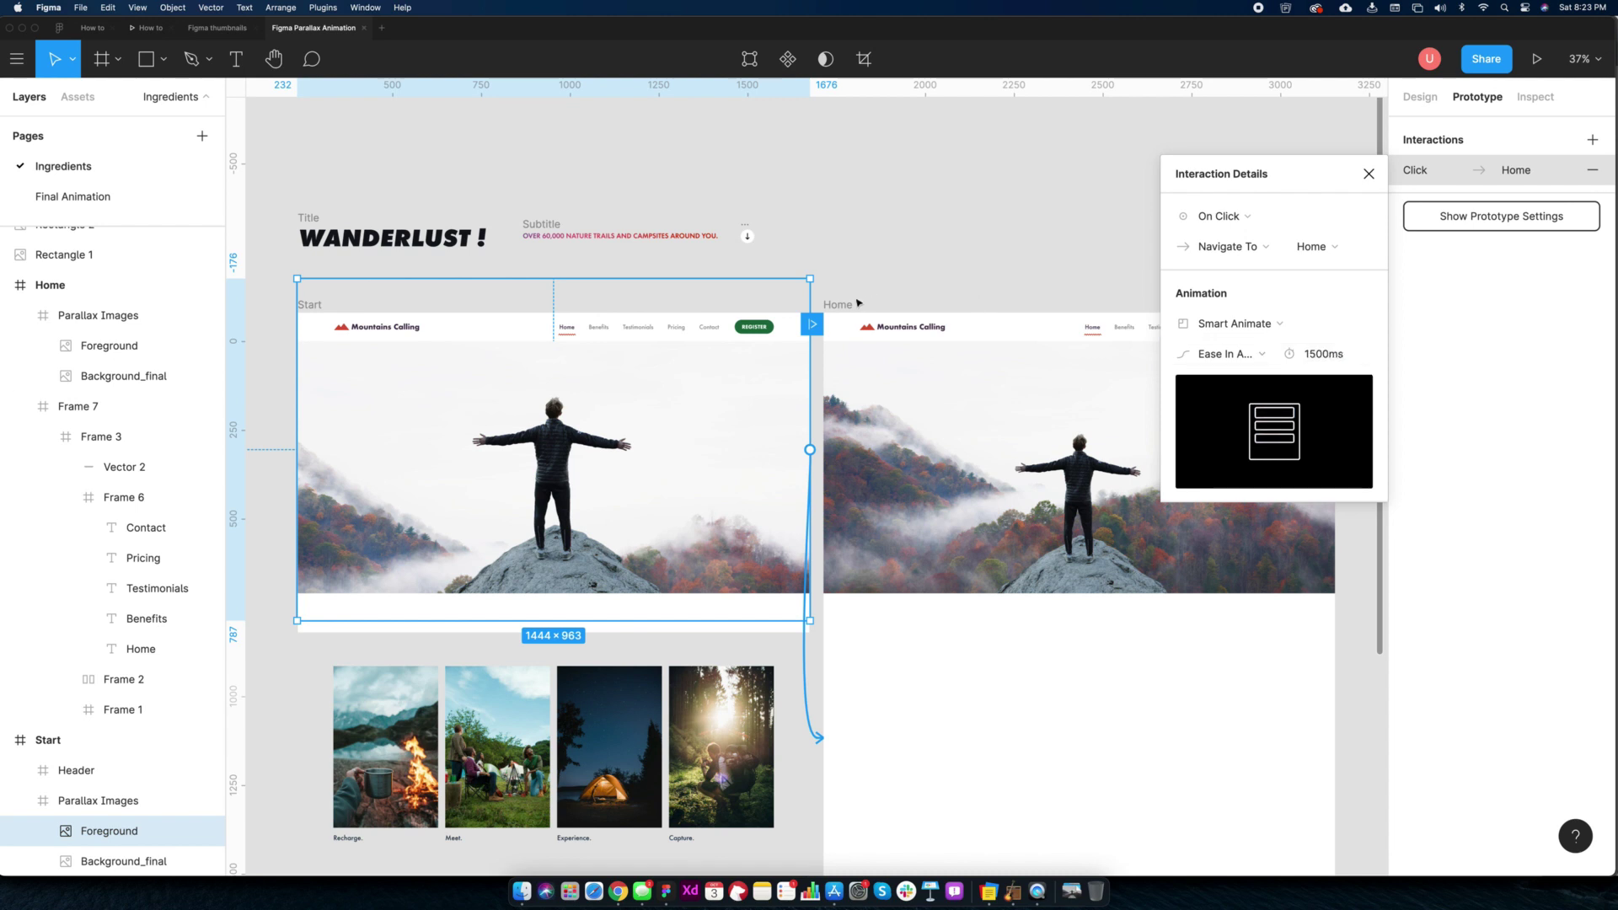
Preview the prototype, then select the Start-to-Home interaction on the Parallax Images group
click(1535, 59)
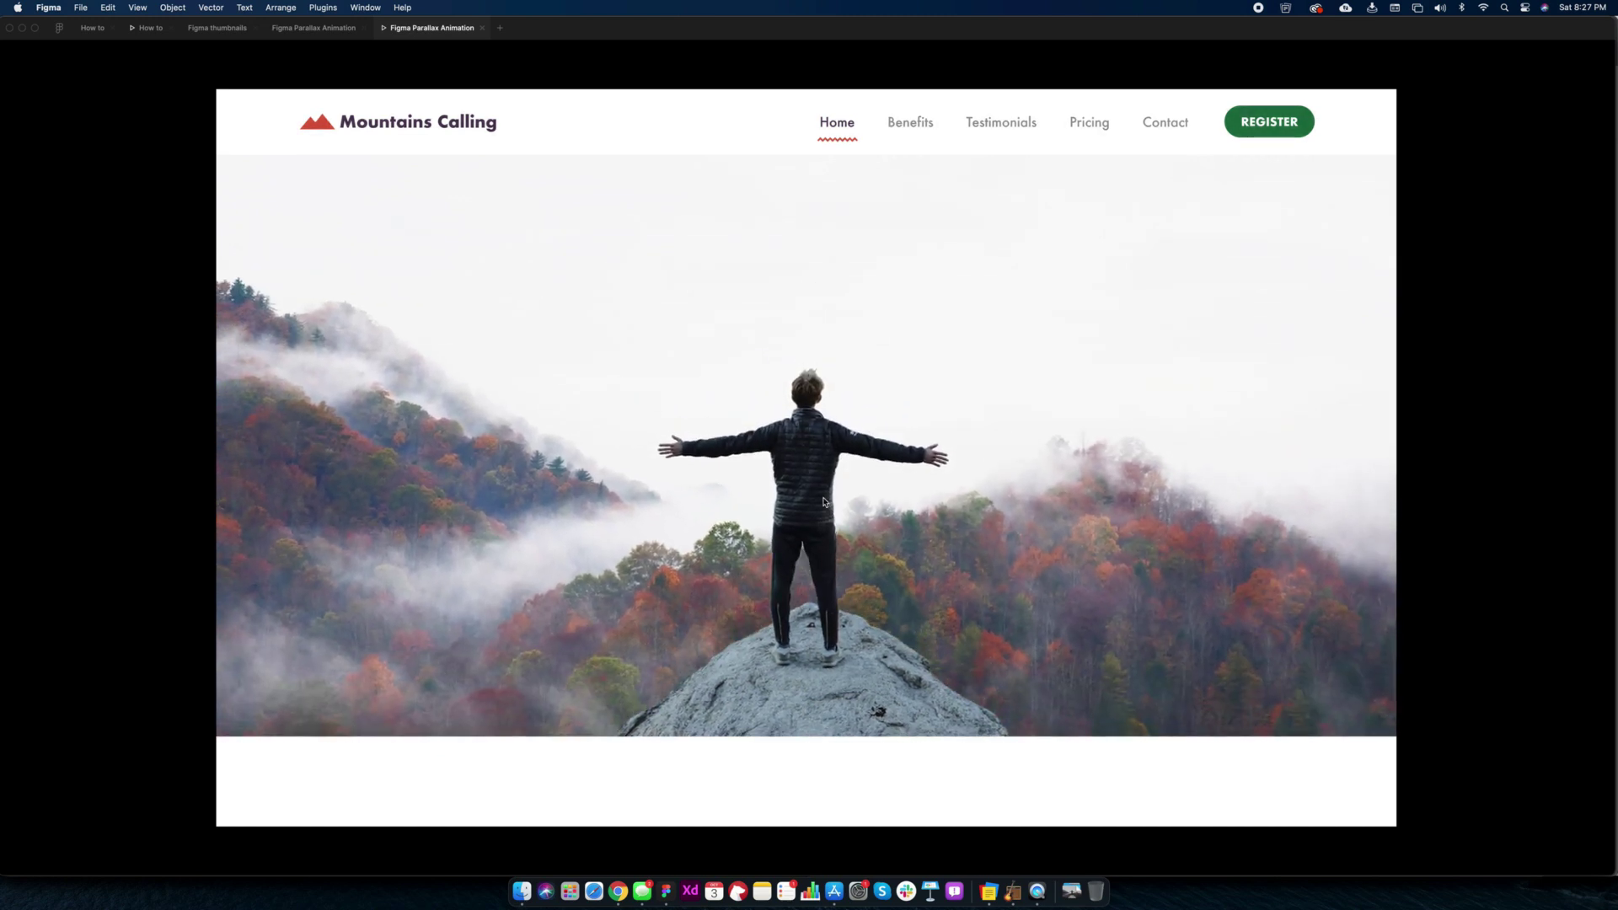
click(325, 30)
click(704, 416)
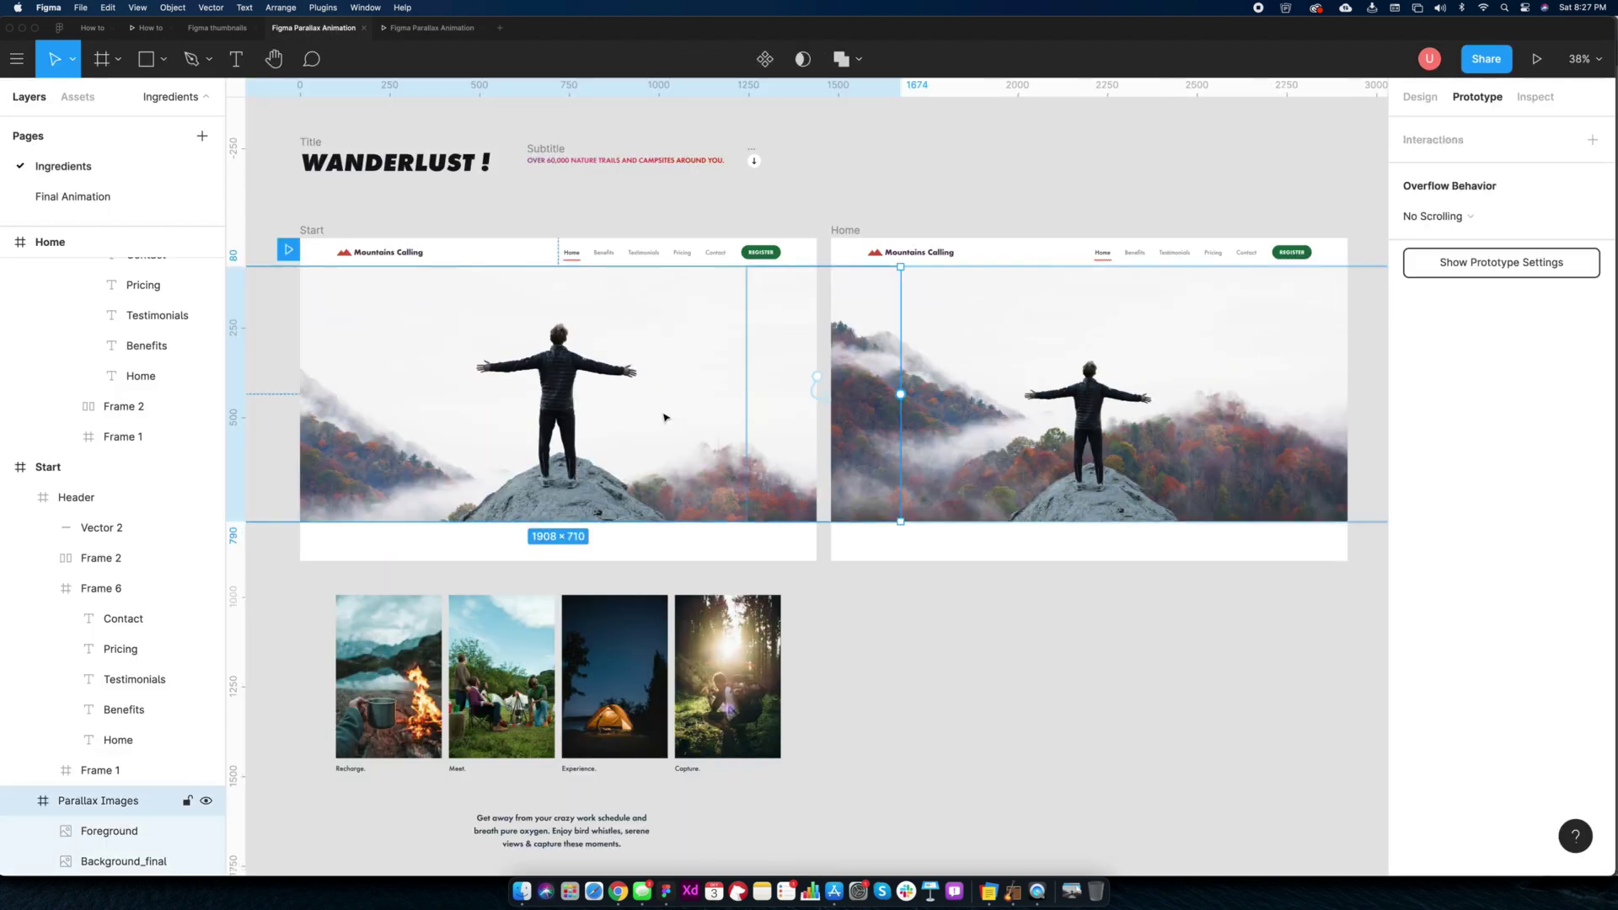
click(822, 394)
Give the Start-to-Home transition custom easing 0.85, -0.01, 0.29, 1 and replay the preview
click(1231, 360)
click(1259, 475)
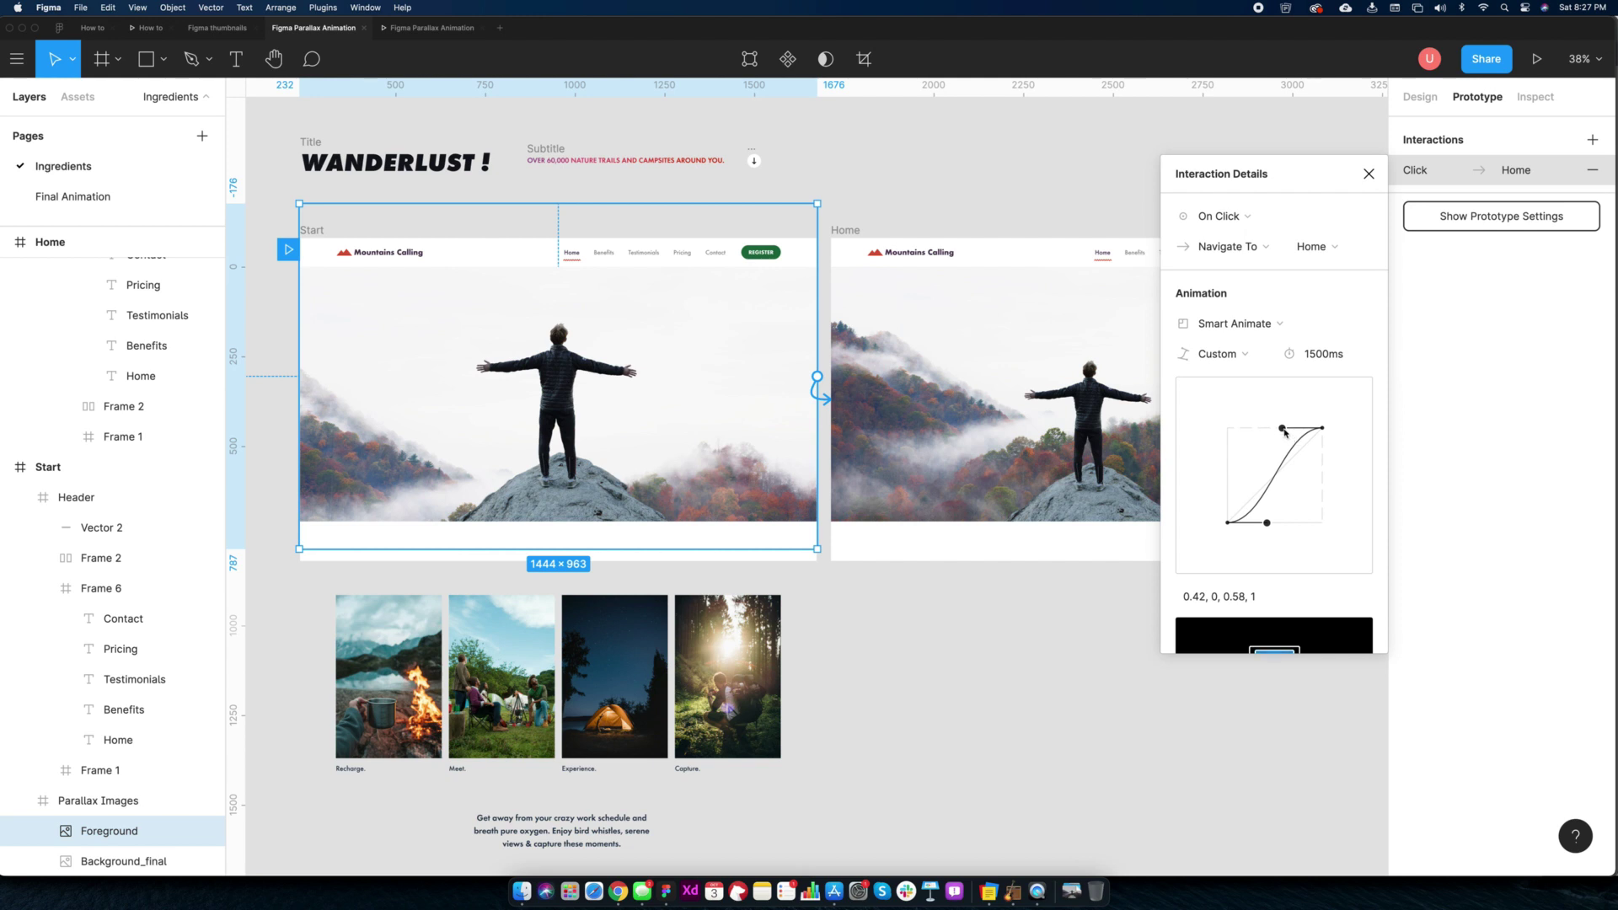
drag(1283, 429, 1255, 429)
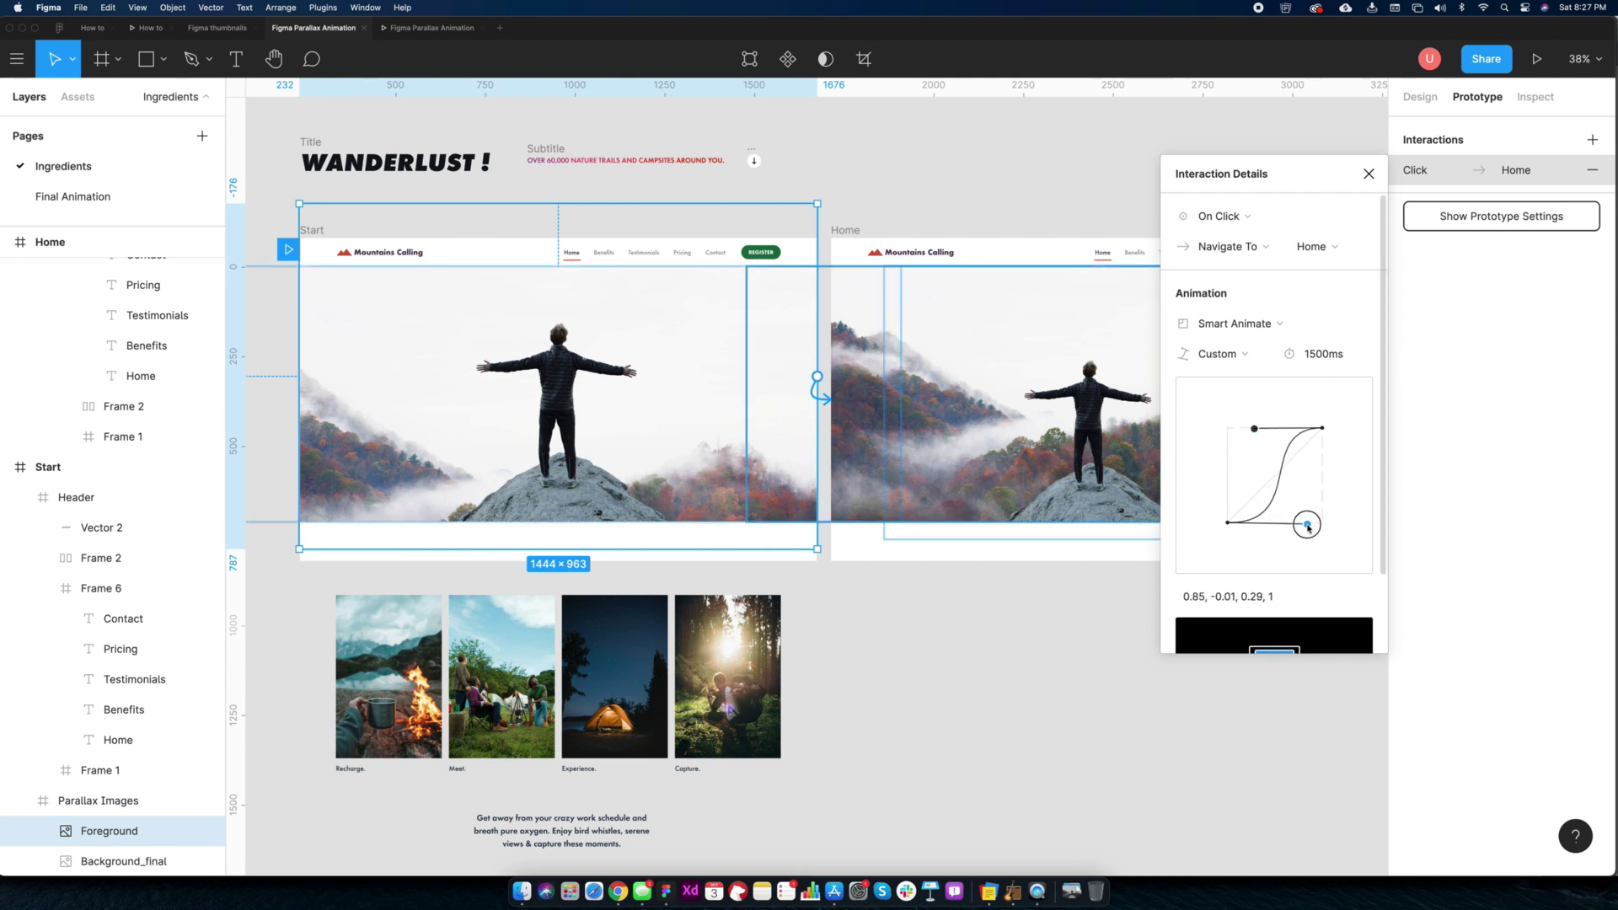
click(1109, 571)
click(288, 249)
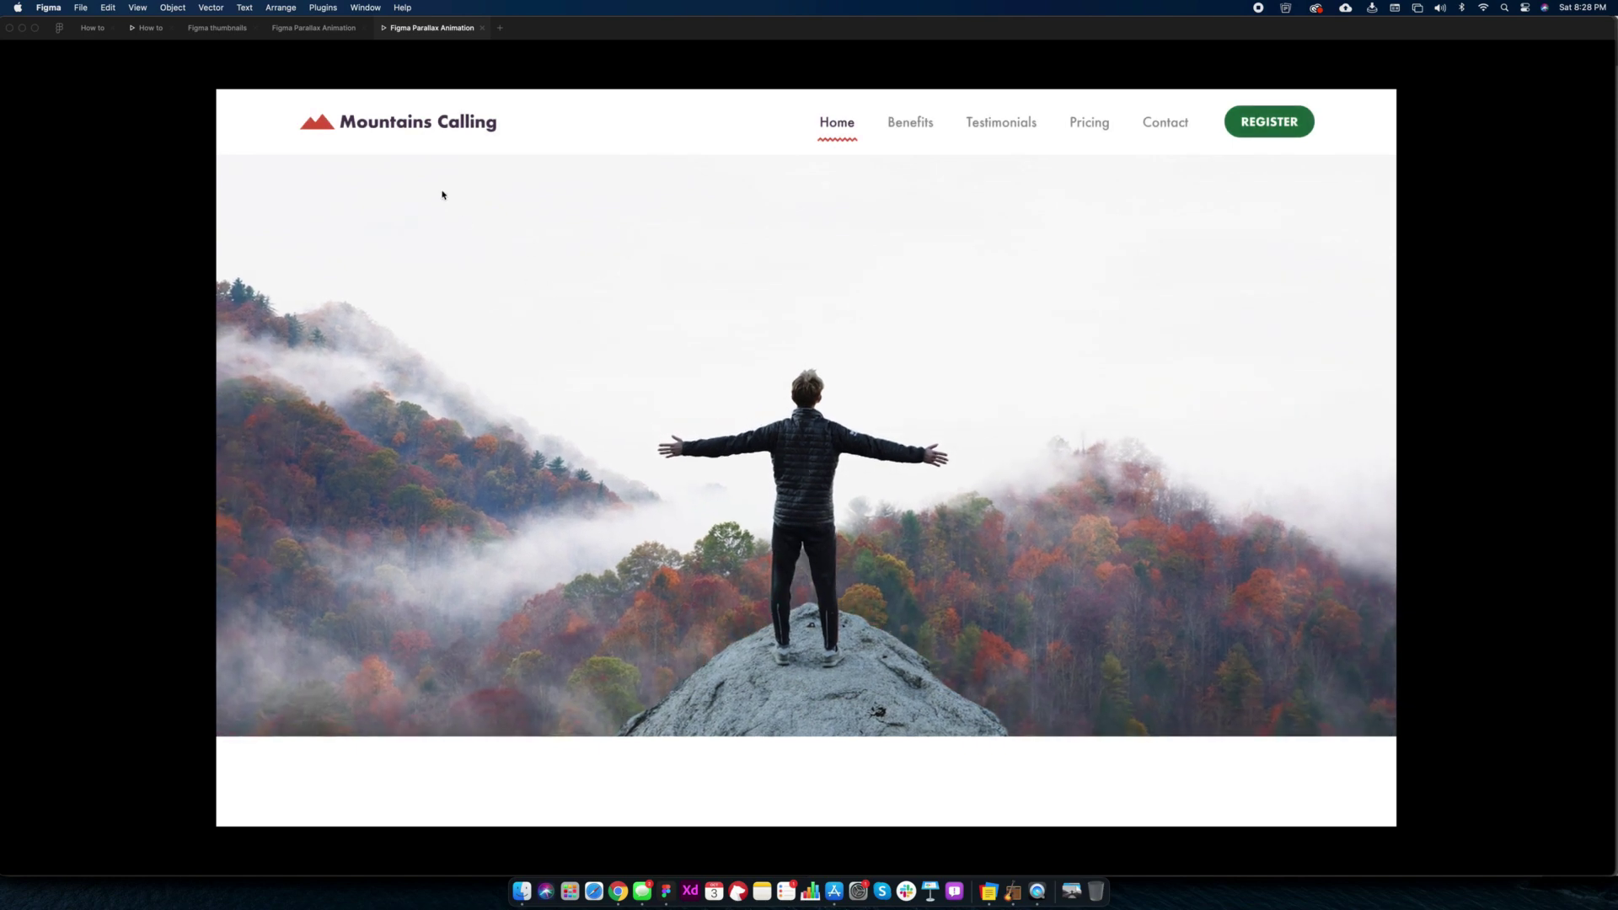
click(313, 28)
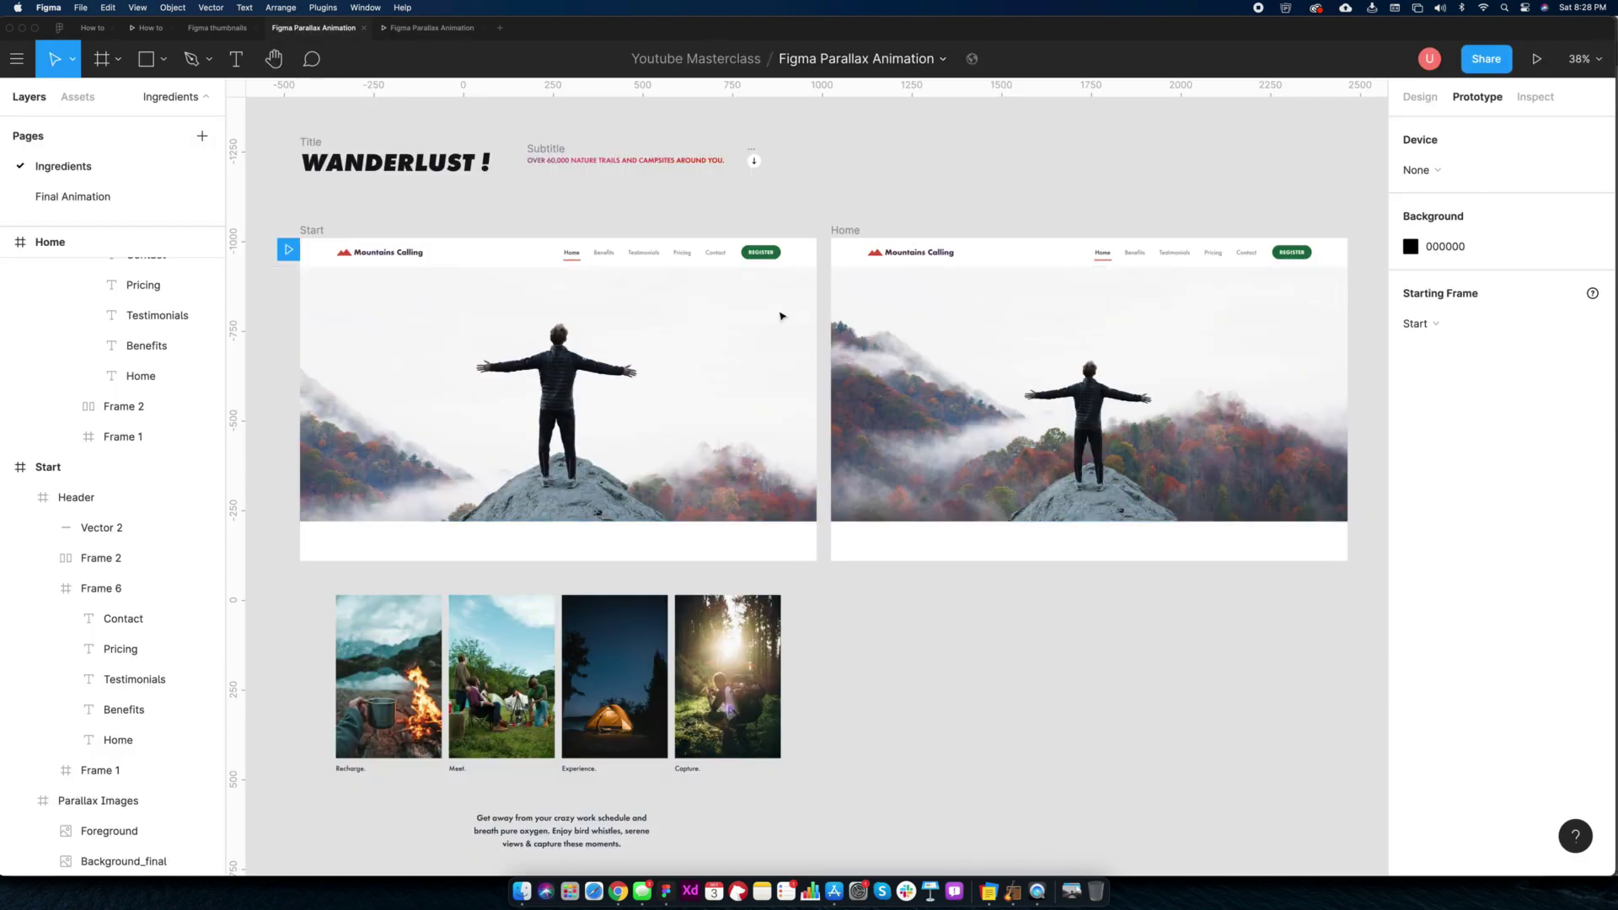
Move the WANDERLUST title and subtitle into Home and centre the title horizontally
drag(305, 143, 988, 278)
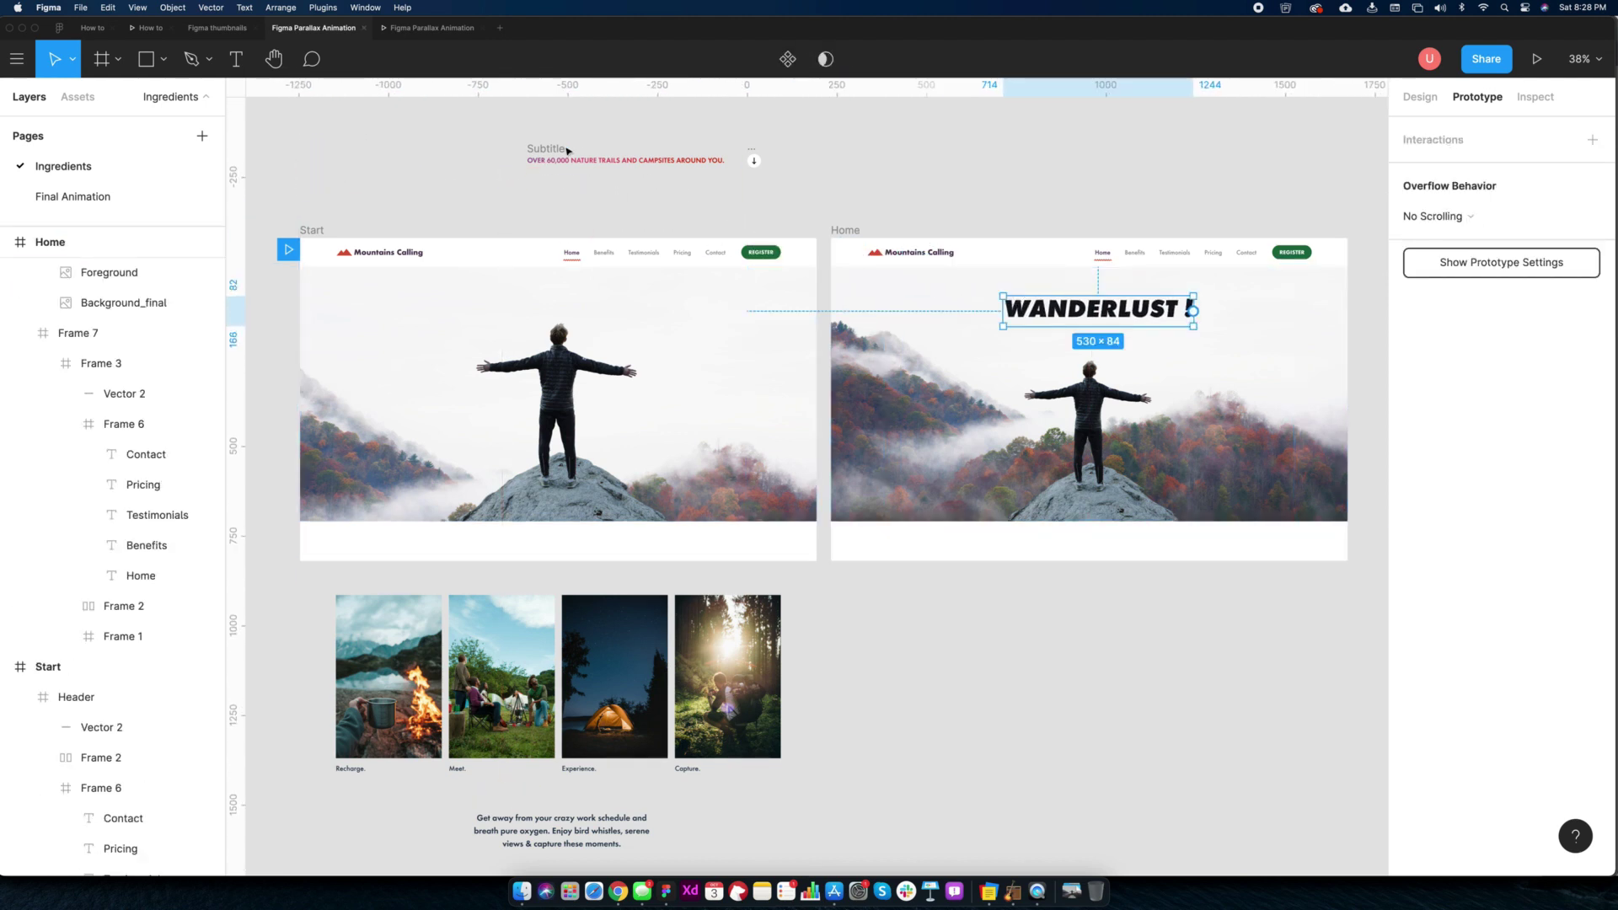
drag(564, 151, 1088, 323)
click(1089, 311)
click(1420, 96)
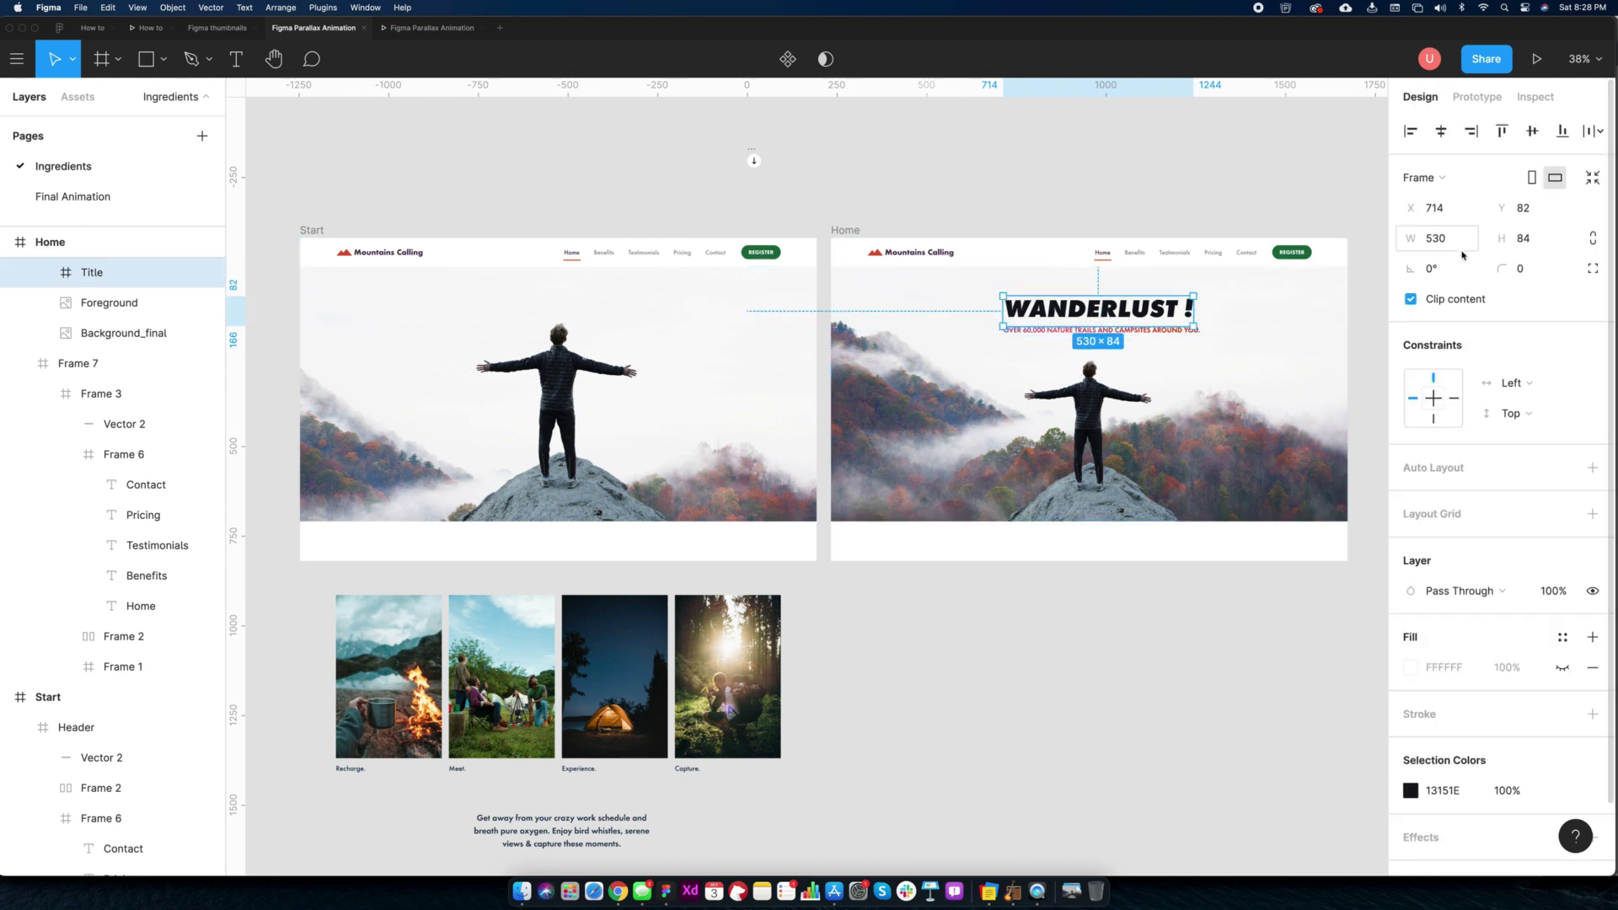
click(1443, 132)
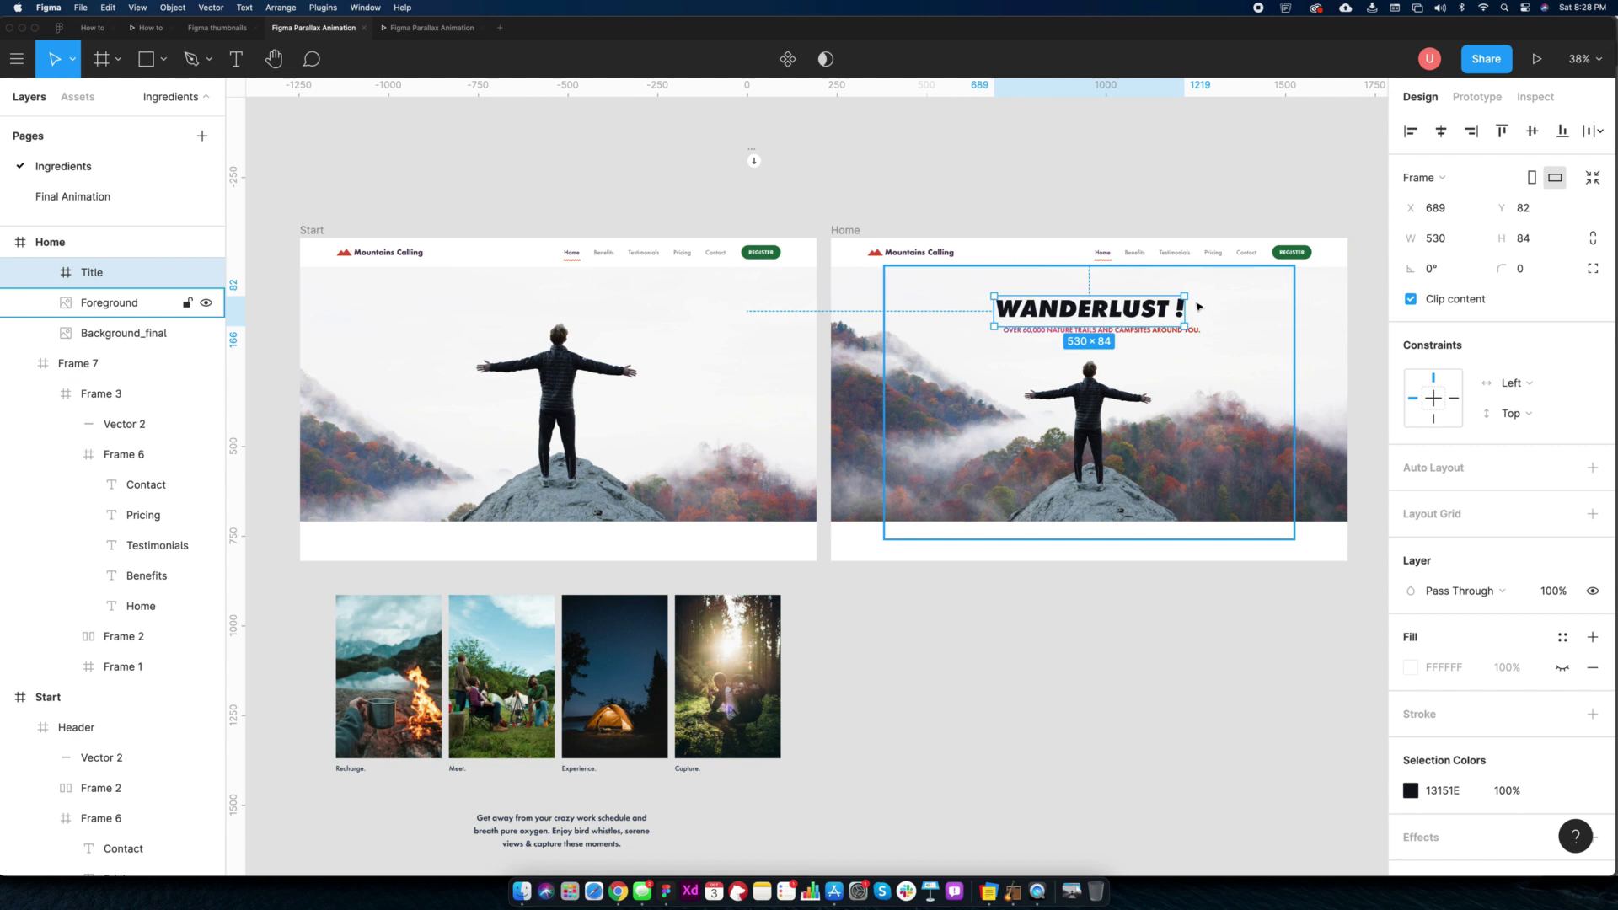
Nudge the title down and layer title and subtitle beneath the Foreground image
key(Down)
key(Down)
key(Down)
key(Down)
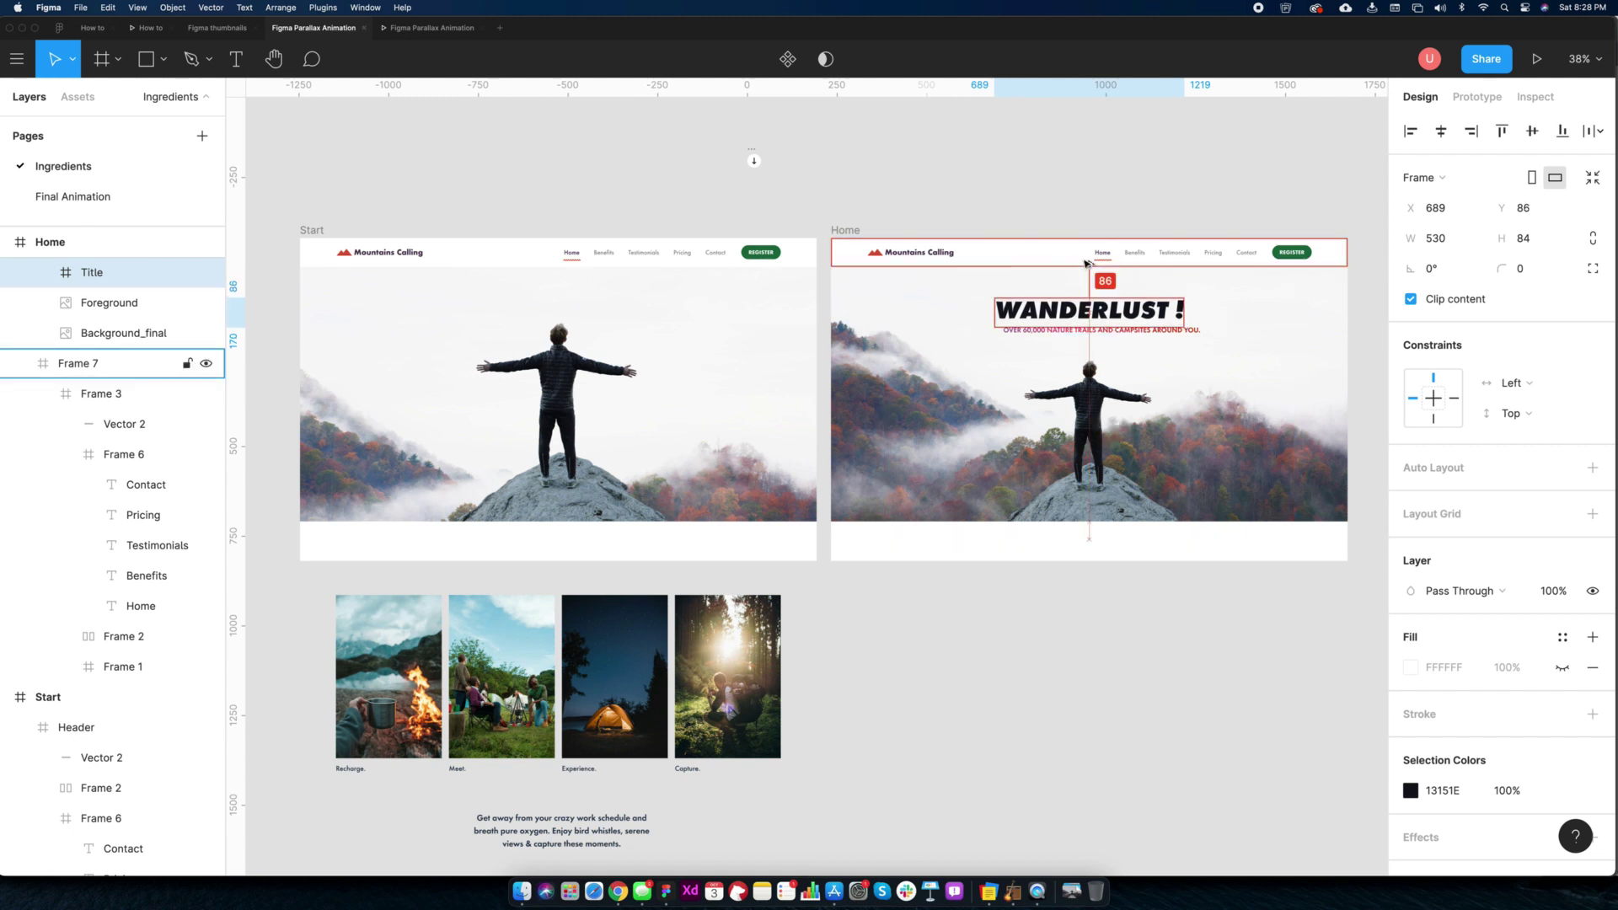
key(Up)
key(shift+Down)
key(shift+Down)
key(shift+Down)
key(shift+Down)
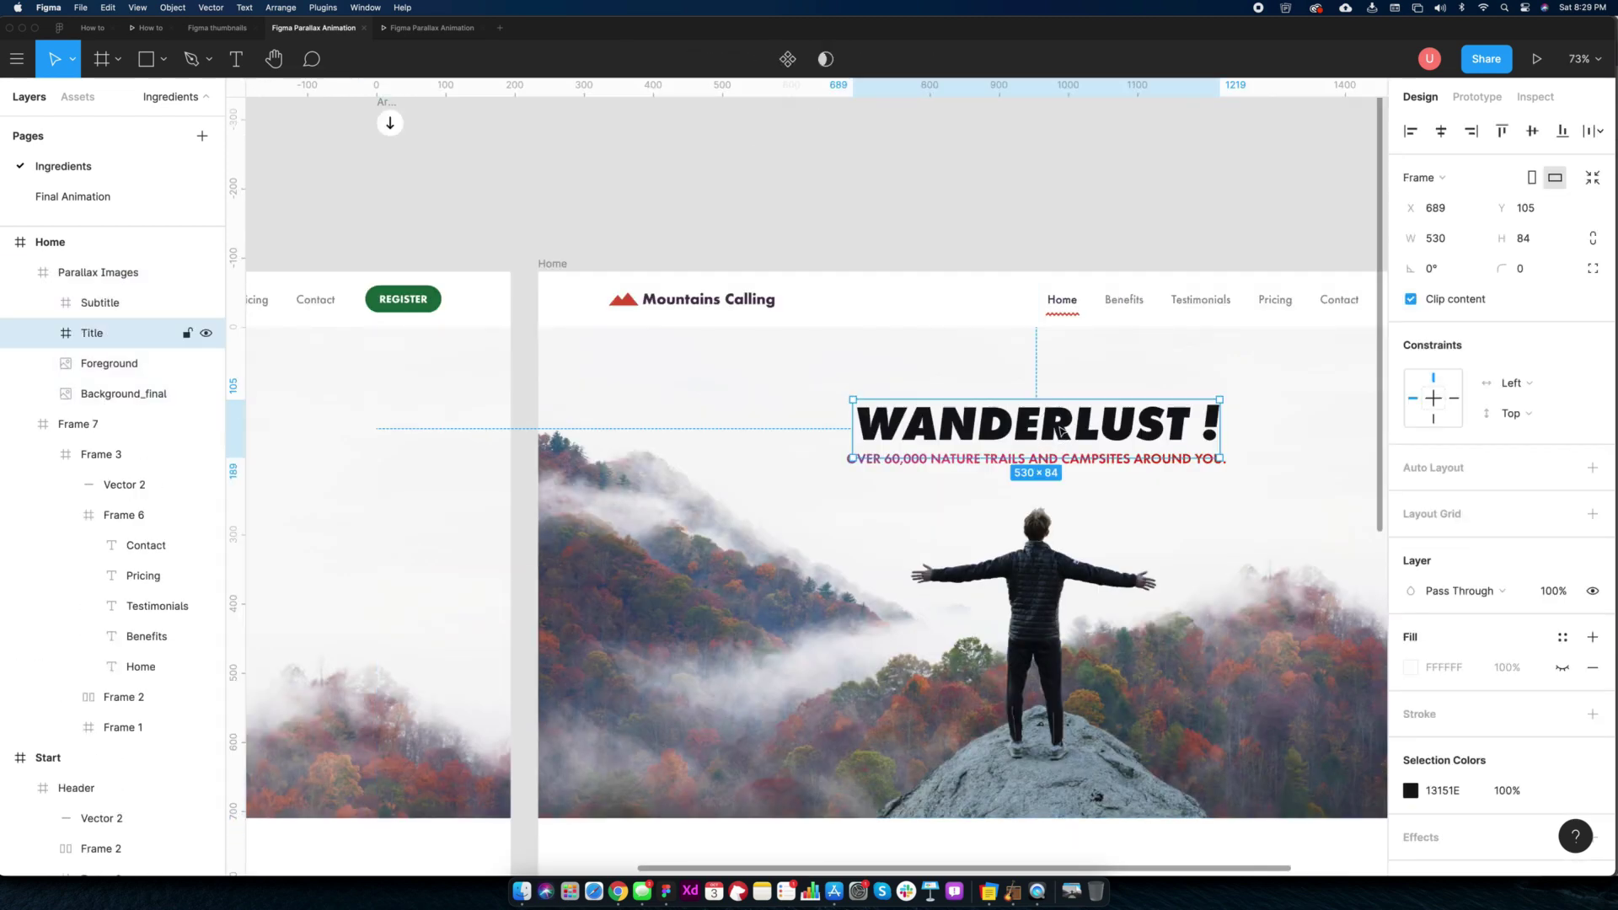
shift+click(100, 305)
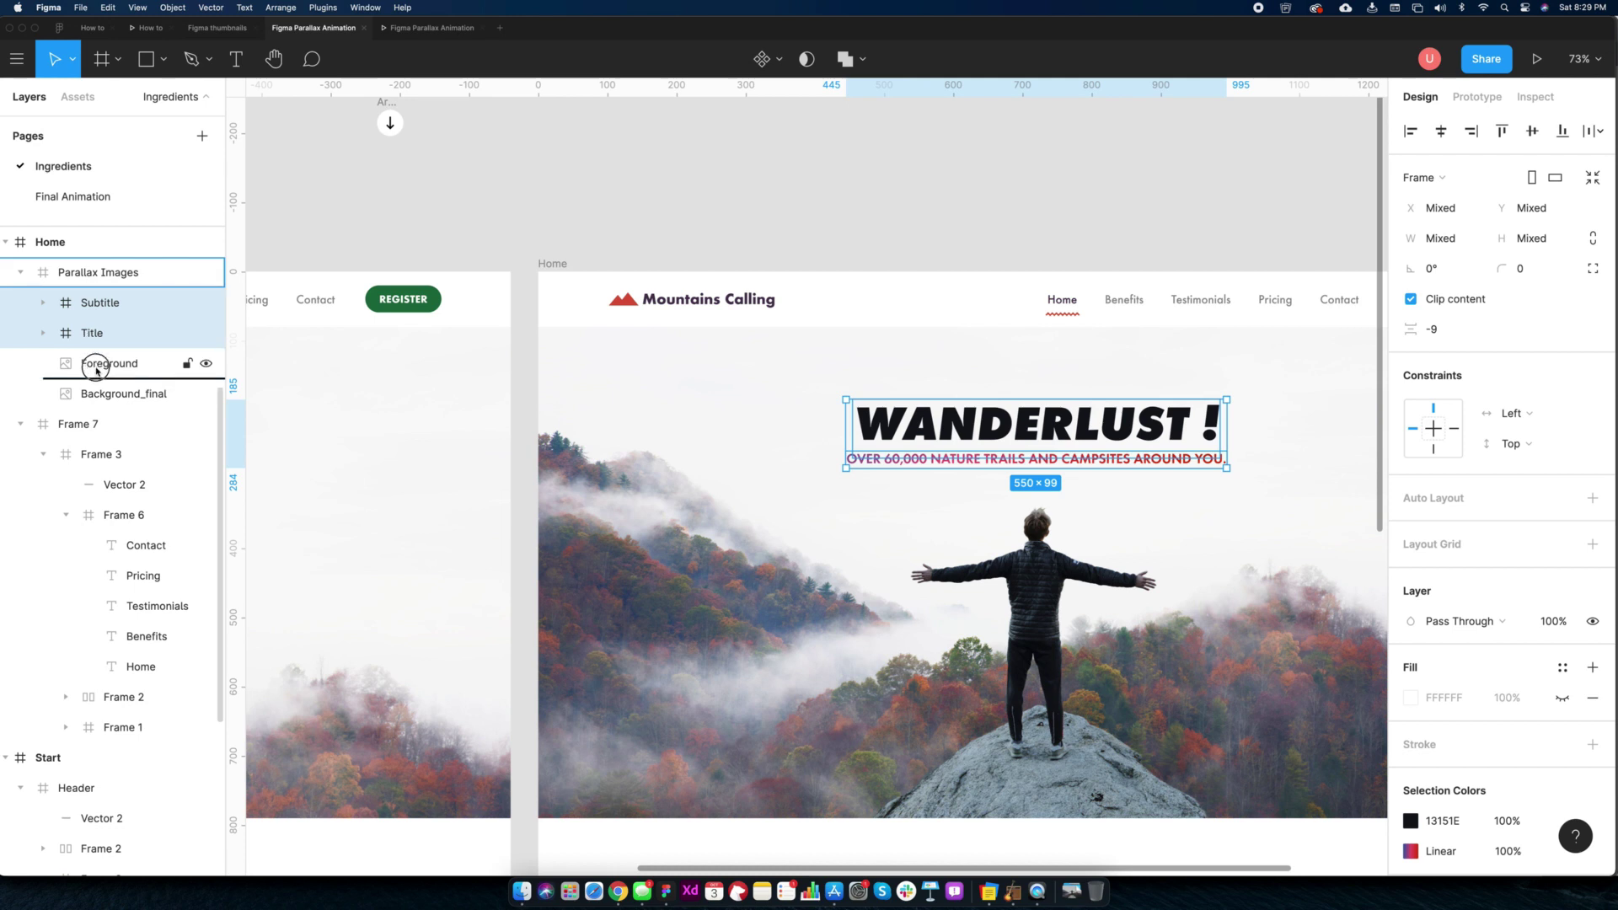
drag(95, 369, 95, 373)
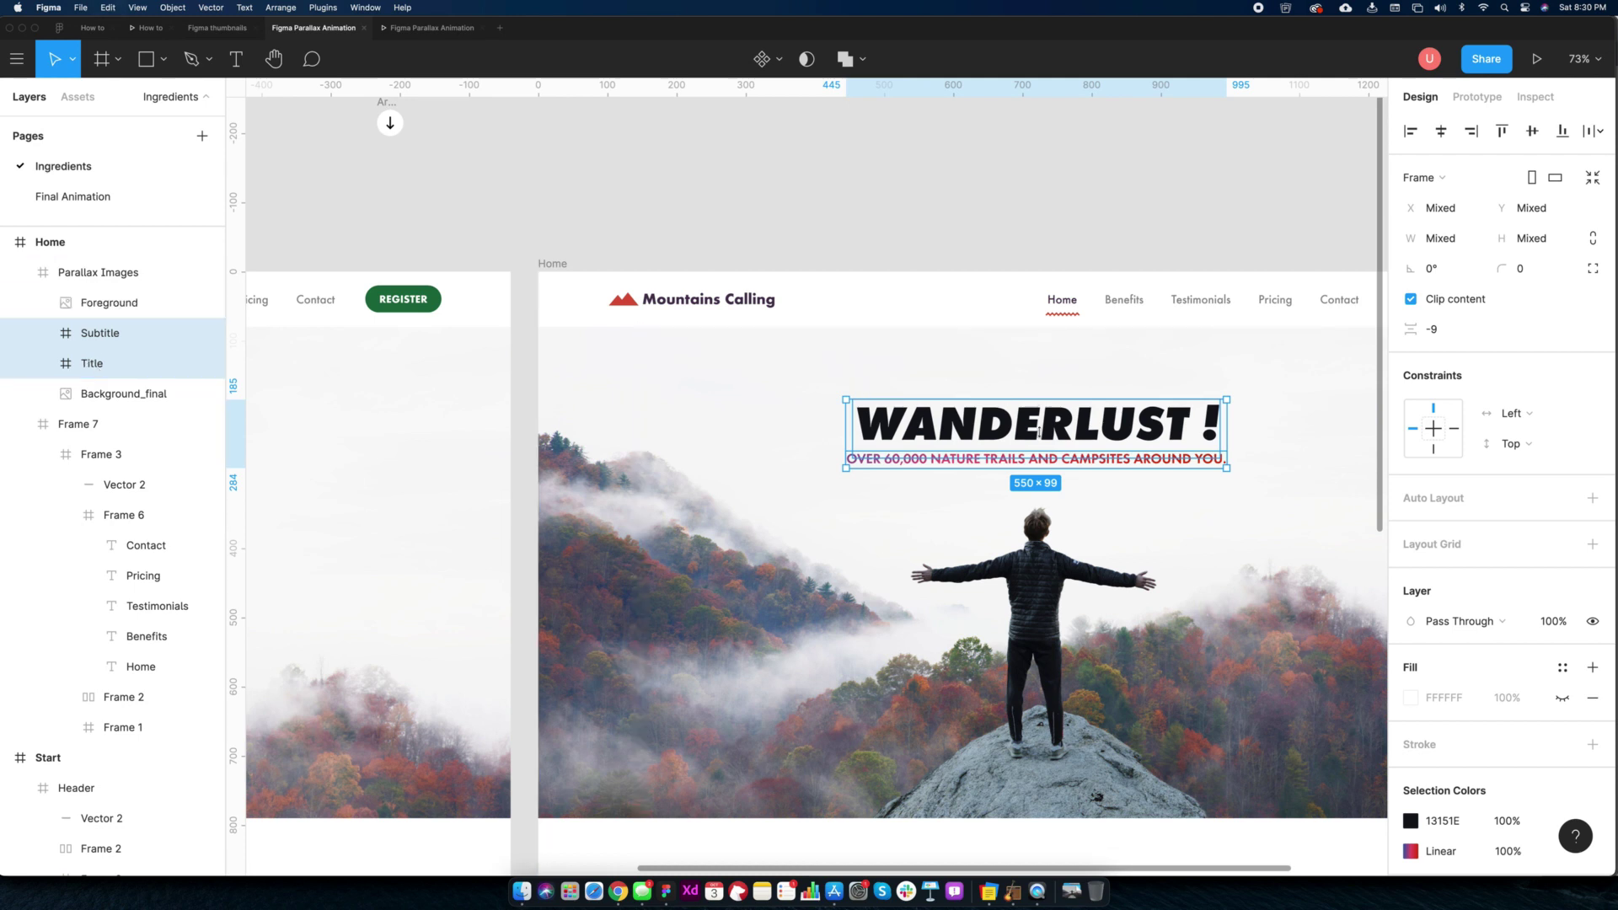
Paste the title and subtitle into Start's Parallax Images above Background_final
scroll(812, 463, down, 3)
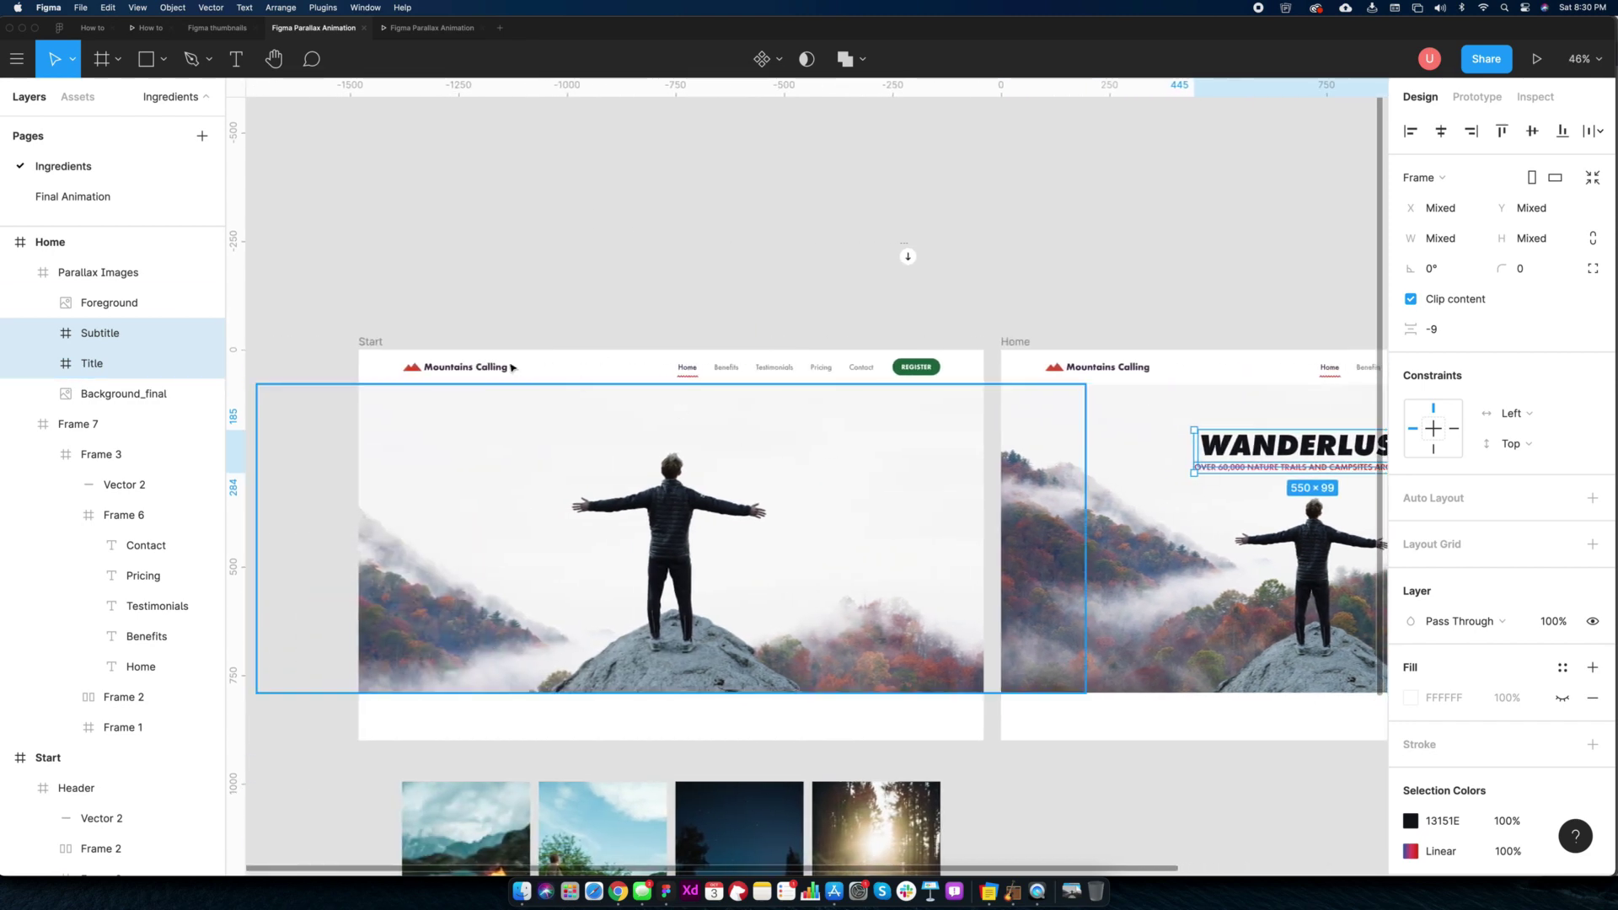
click(48, 758)
scroll(118, 590, down, 5)
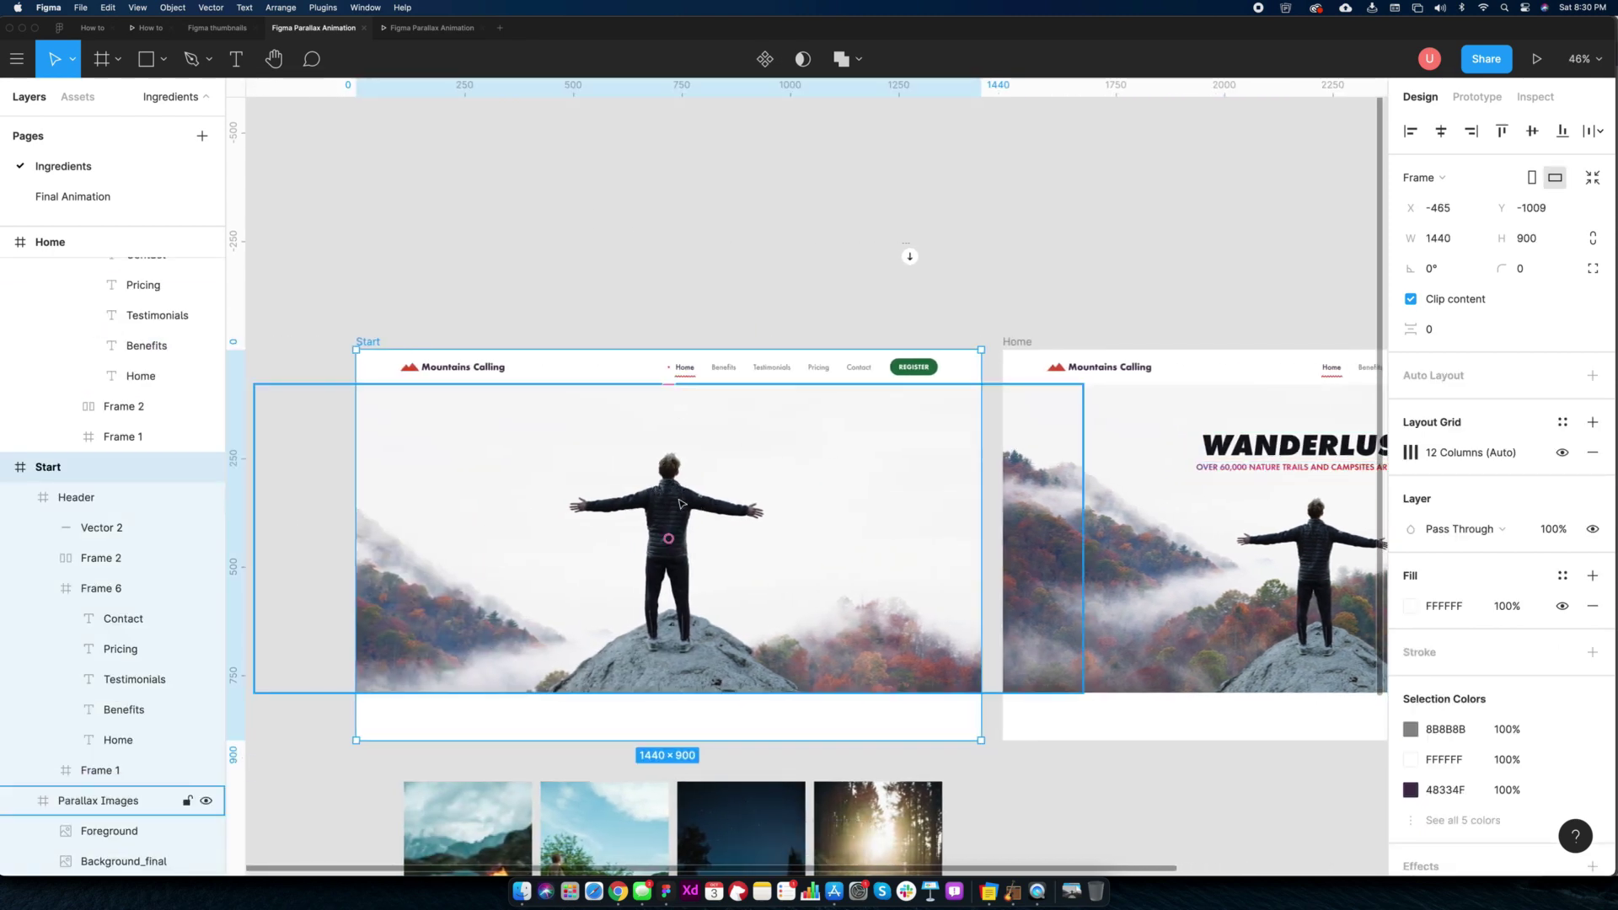
click(668, 501)
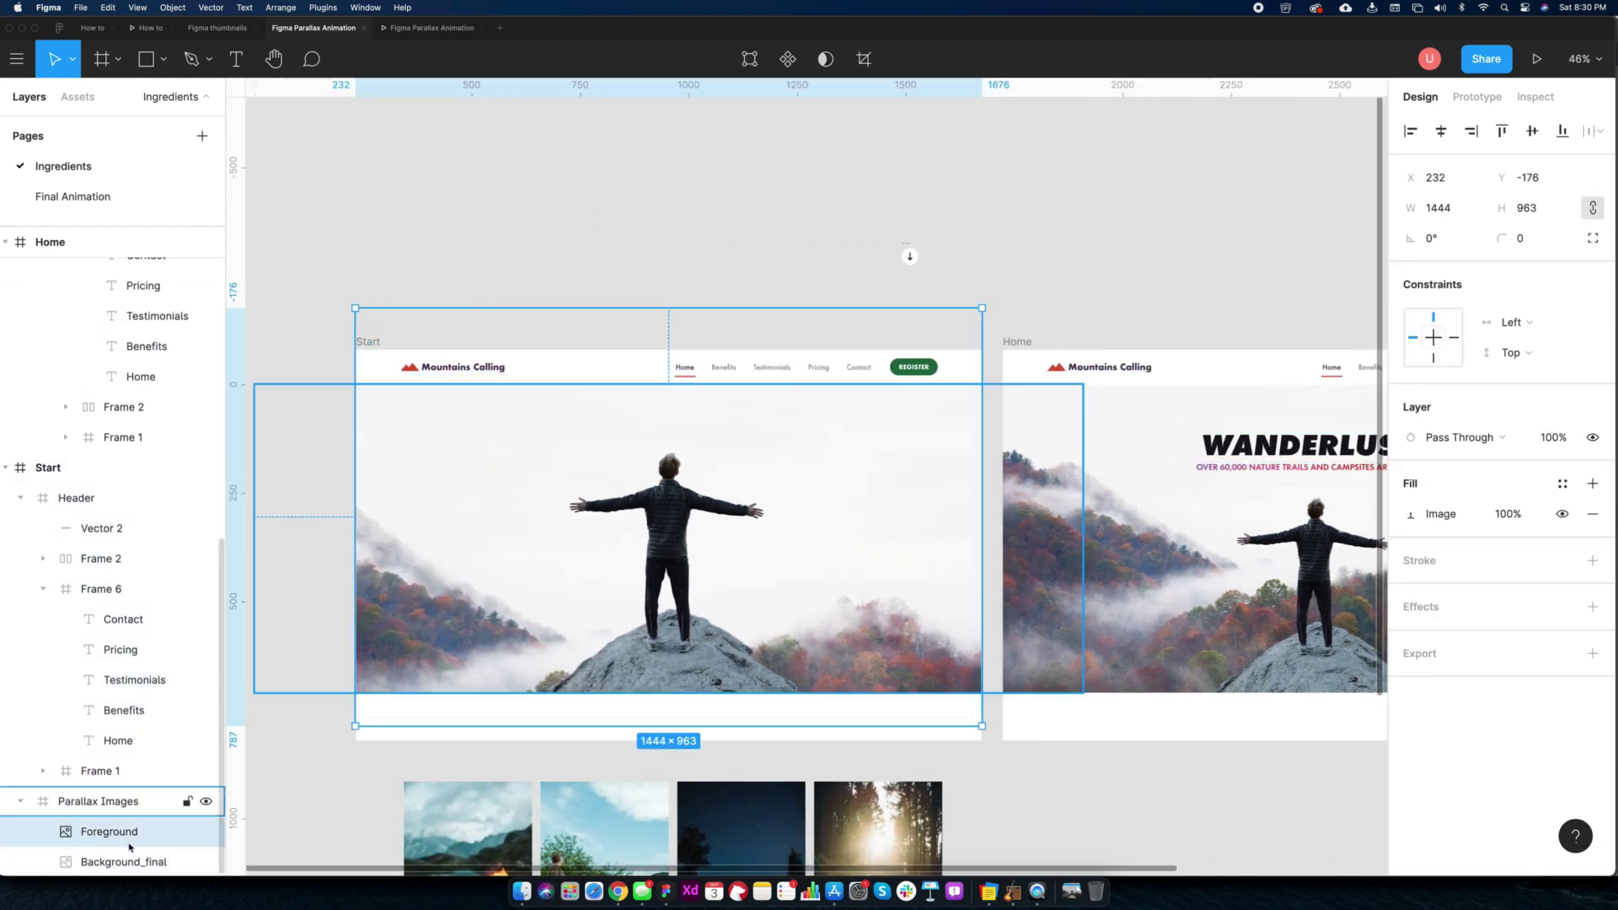
click(103, 861)
key(super+v)
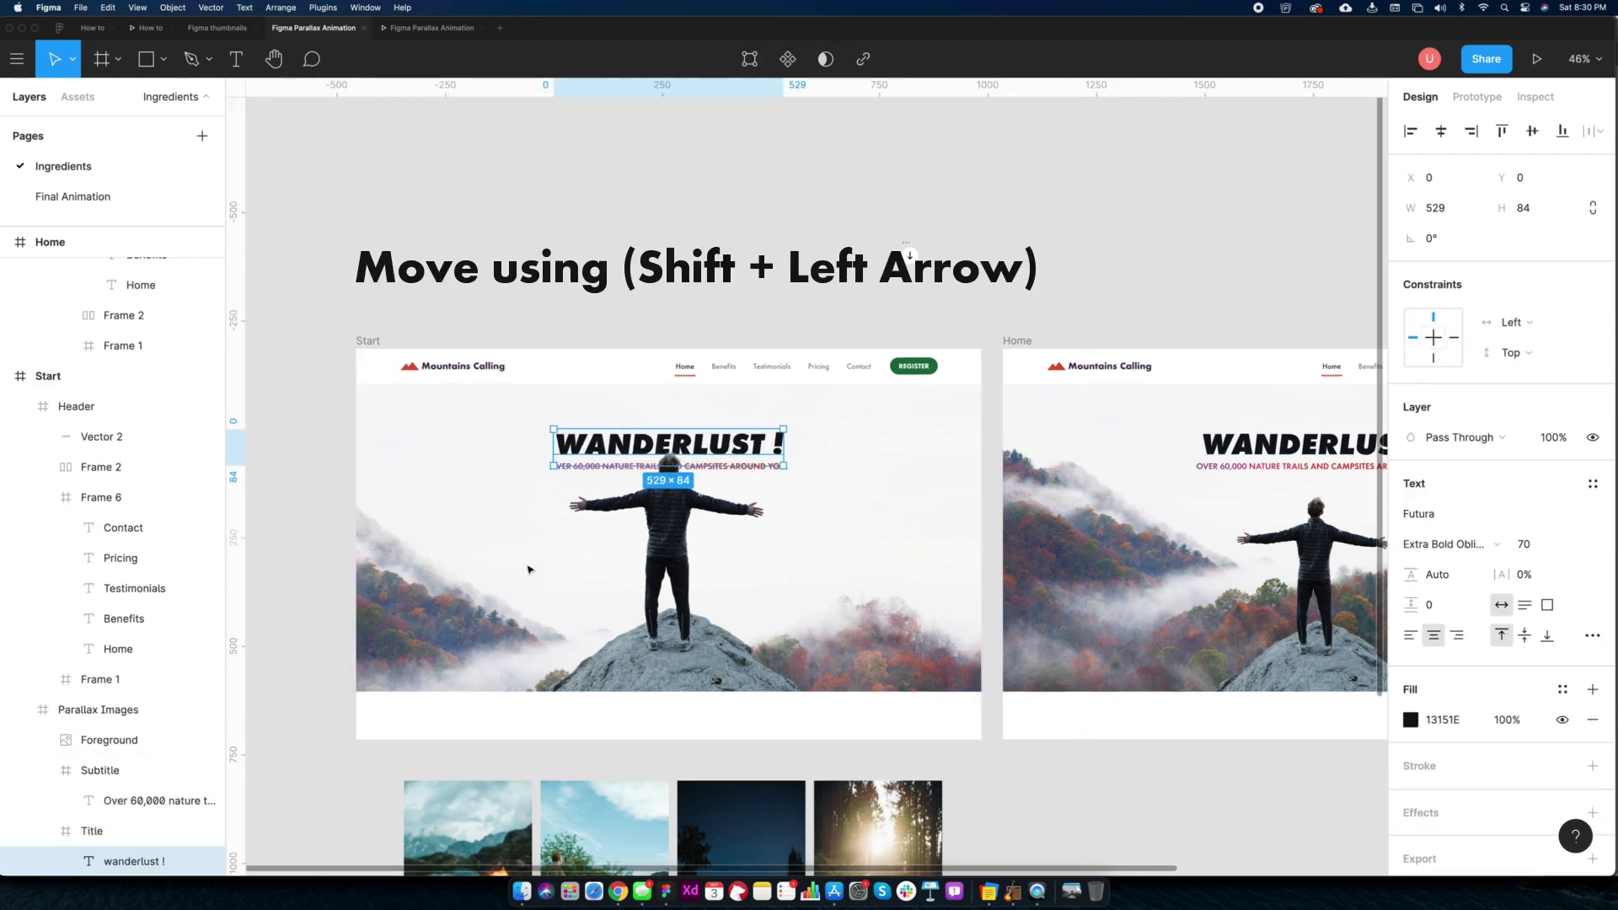
Shift the title and subtitle off Start's left edge to X -530 and -560
scroll(529, 568, down, 1)
key(shift+Left)
key(shift+Left)
key(shift+Left)
key(shift+Left)
key(shift+Left)
key(shift+Left)
key(shift+Left)
key(shift+Left)
key(shift+Left)
key(shift+Left)
key(shift+Left)
key(shift+Left)
key(shift+Left)
key(shift+Left)
key(shift+Left)
key(shift+Left)
key(shift+Left)
key(shift+Left)
key(shift+Left)
key(shift+Left)
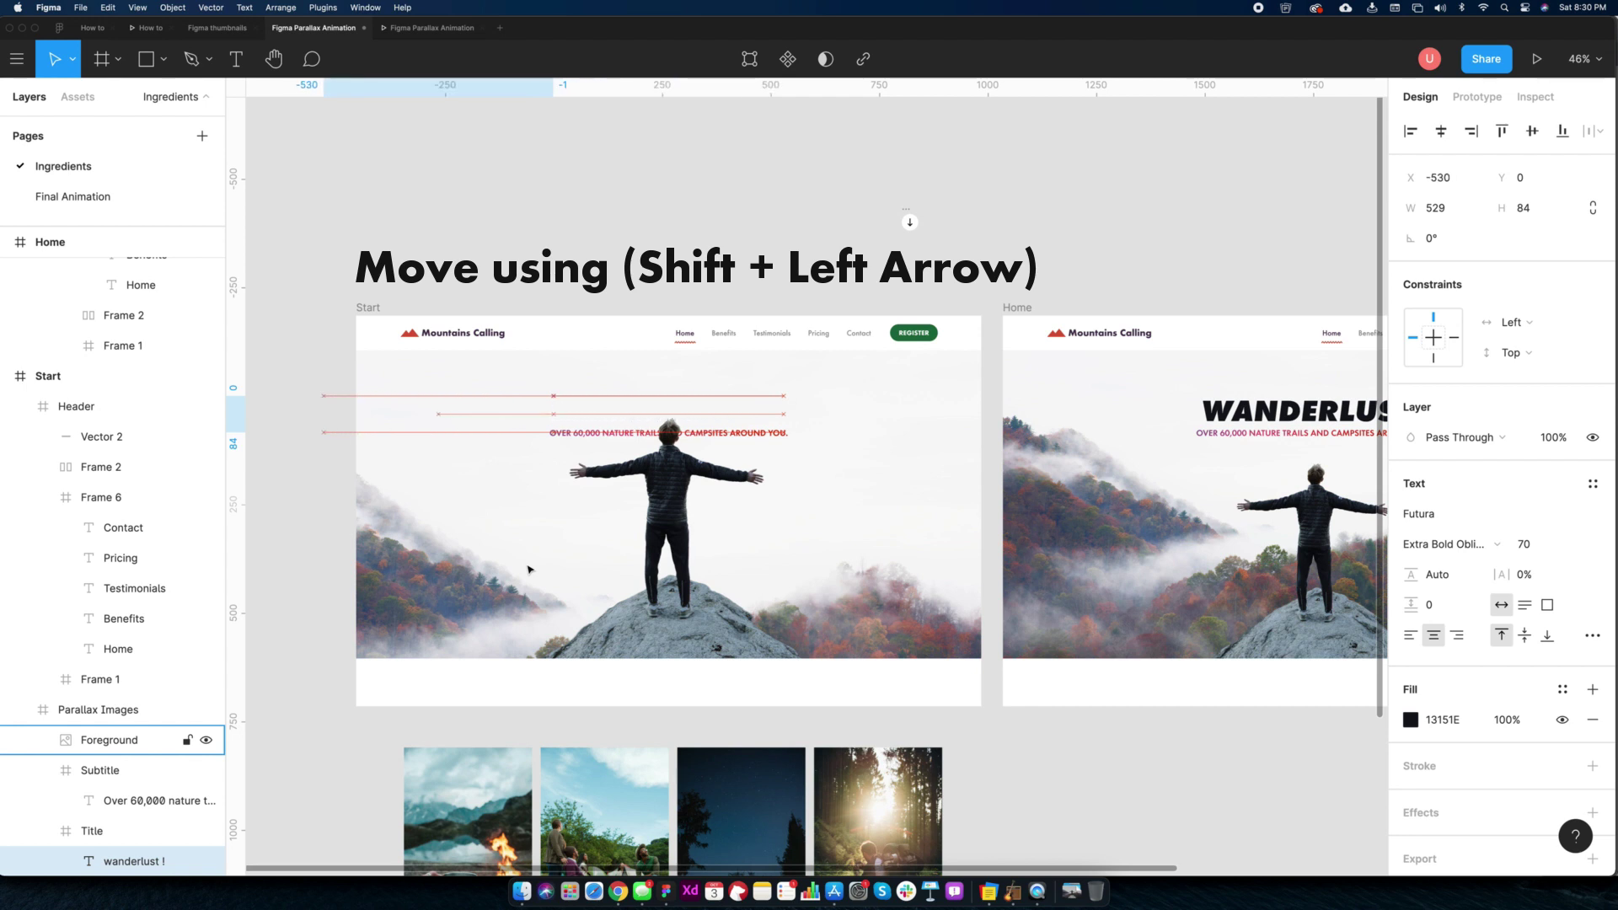
key(shift+Left)
click(600, 435)
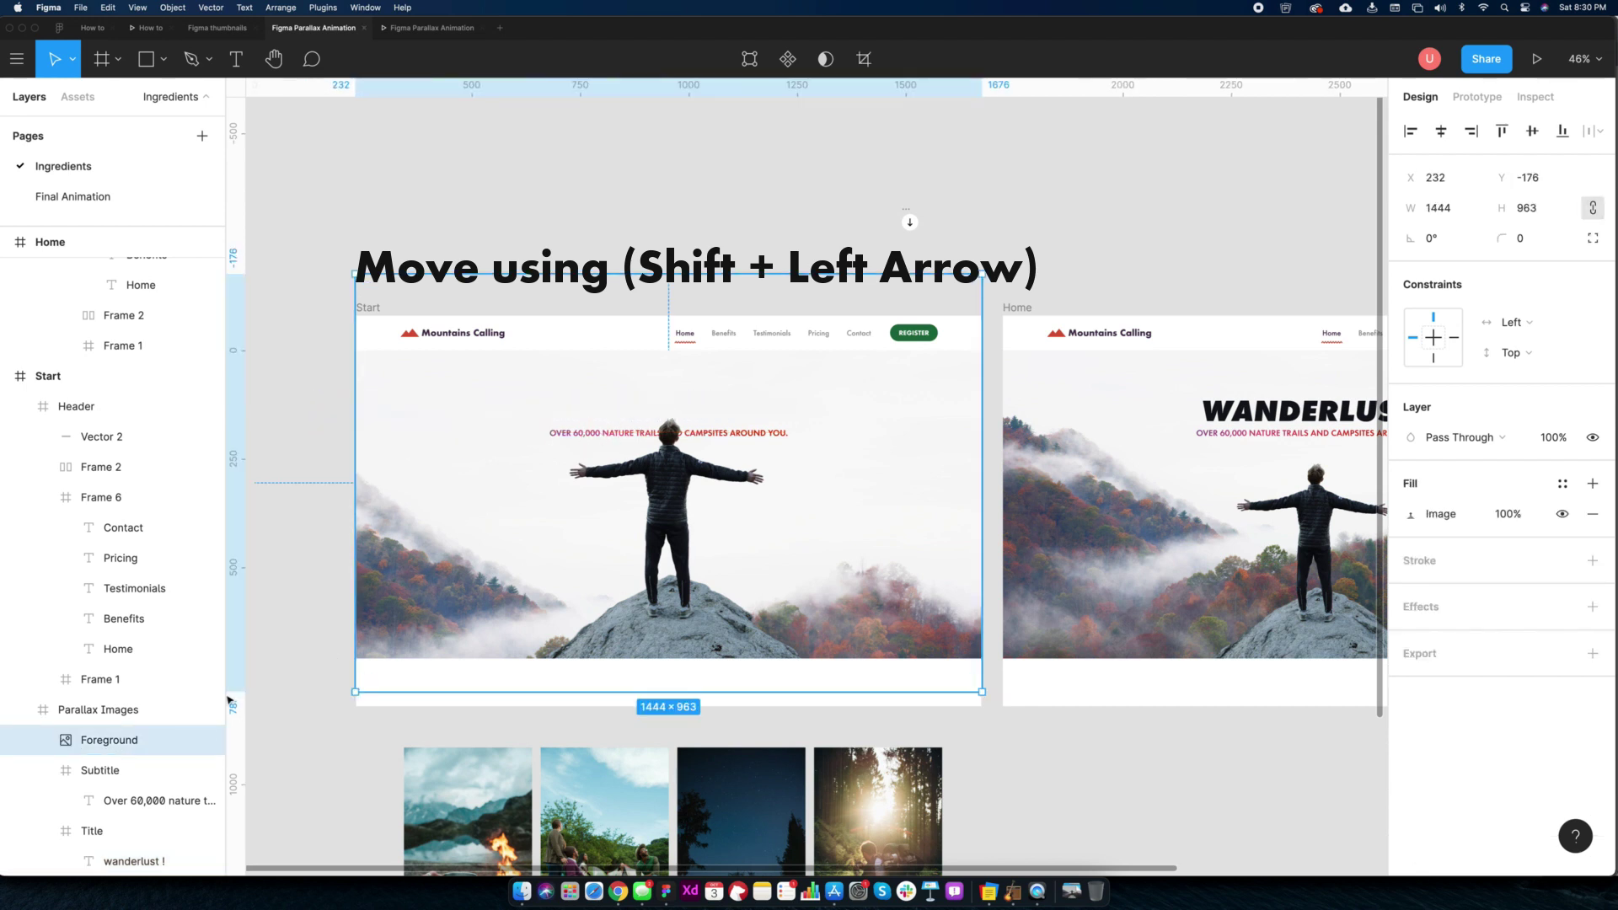
click(135, 800)
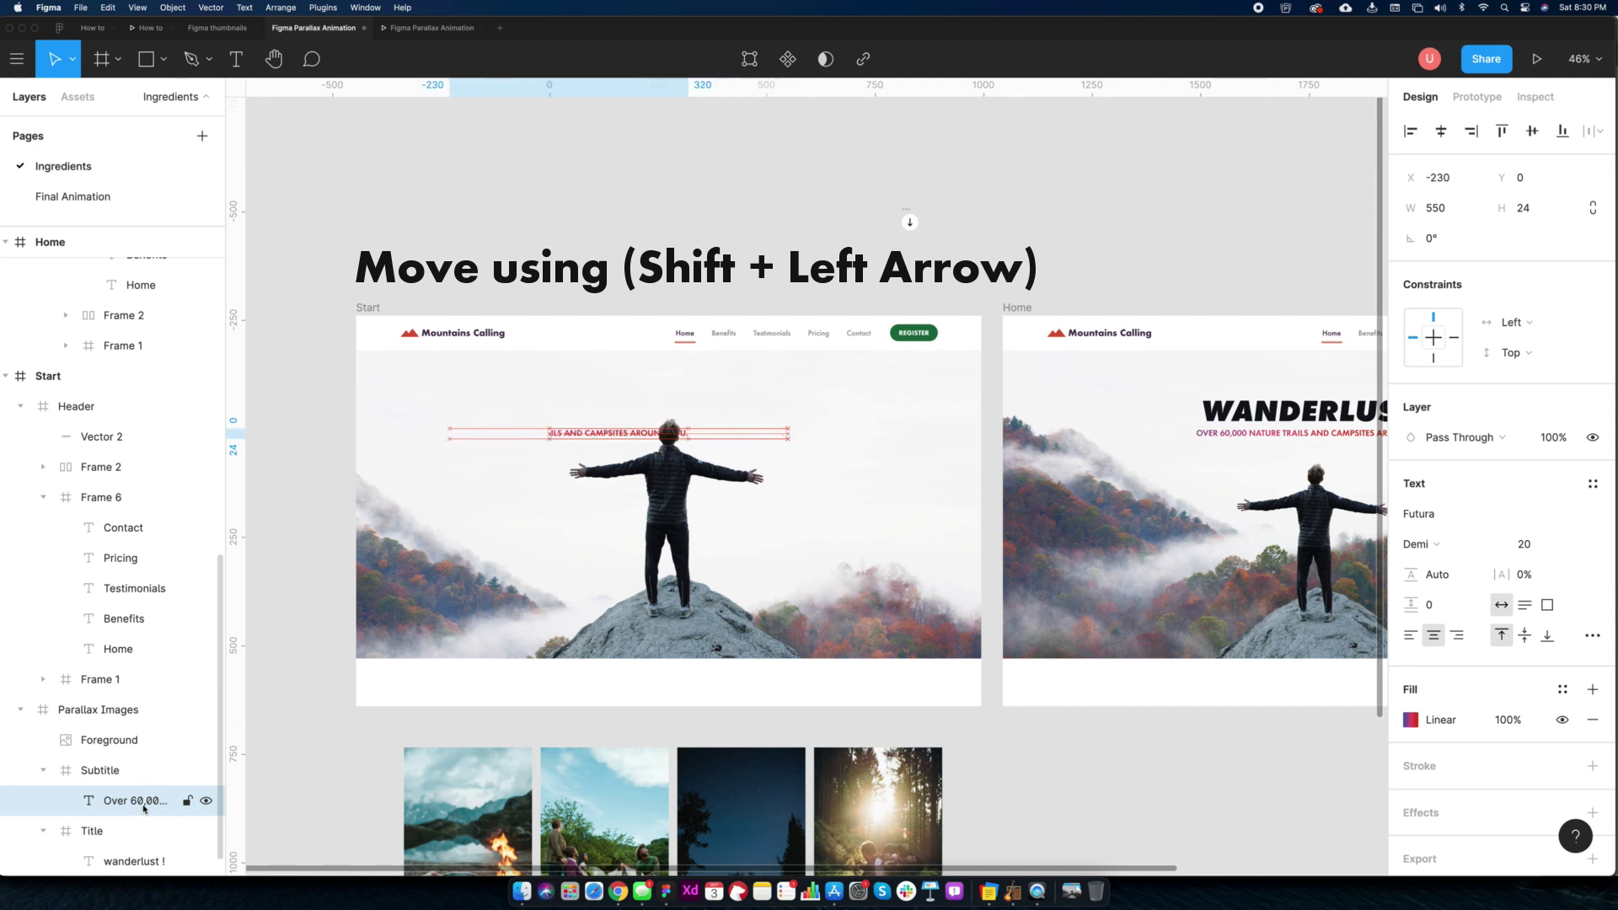
key(shift+Left)
key(shift+Left)
key(shift+Left)
key(shift+Left)
key(shift+Left)
key(shift+Left)
key(shift+Left)
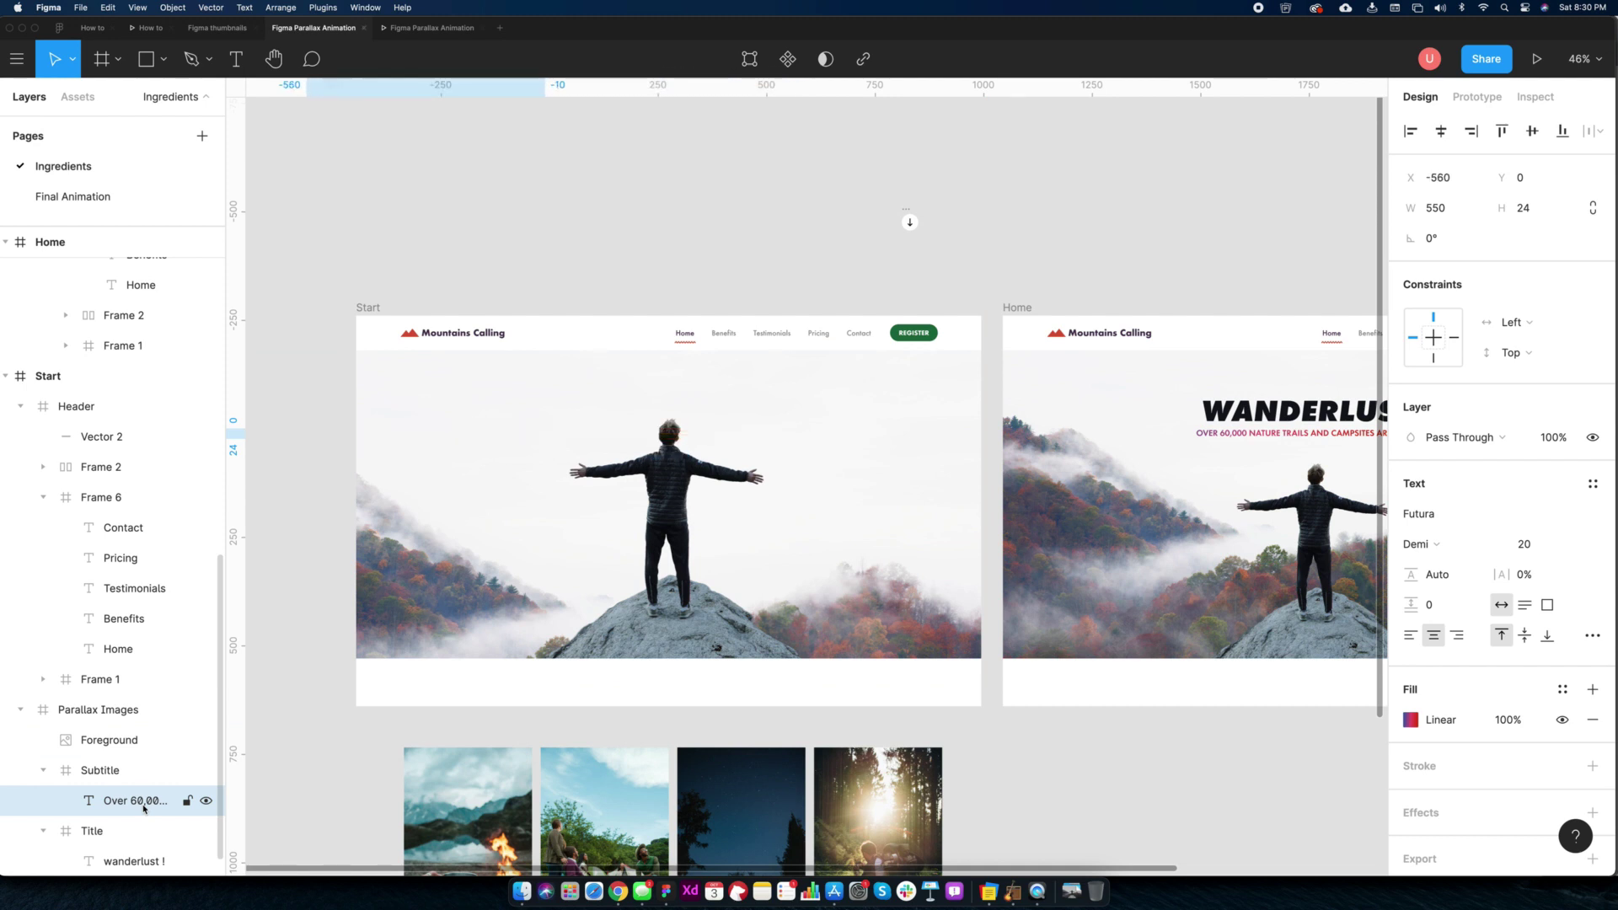
click(439, 262)
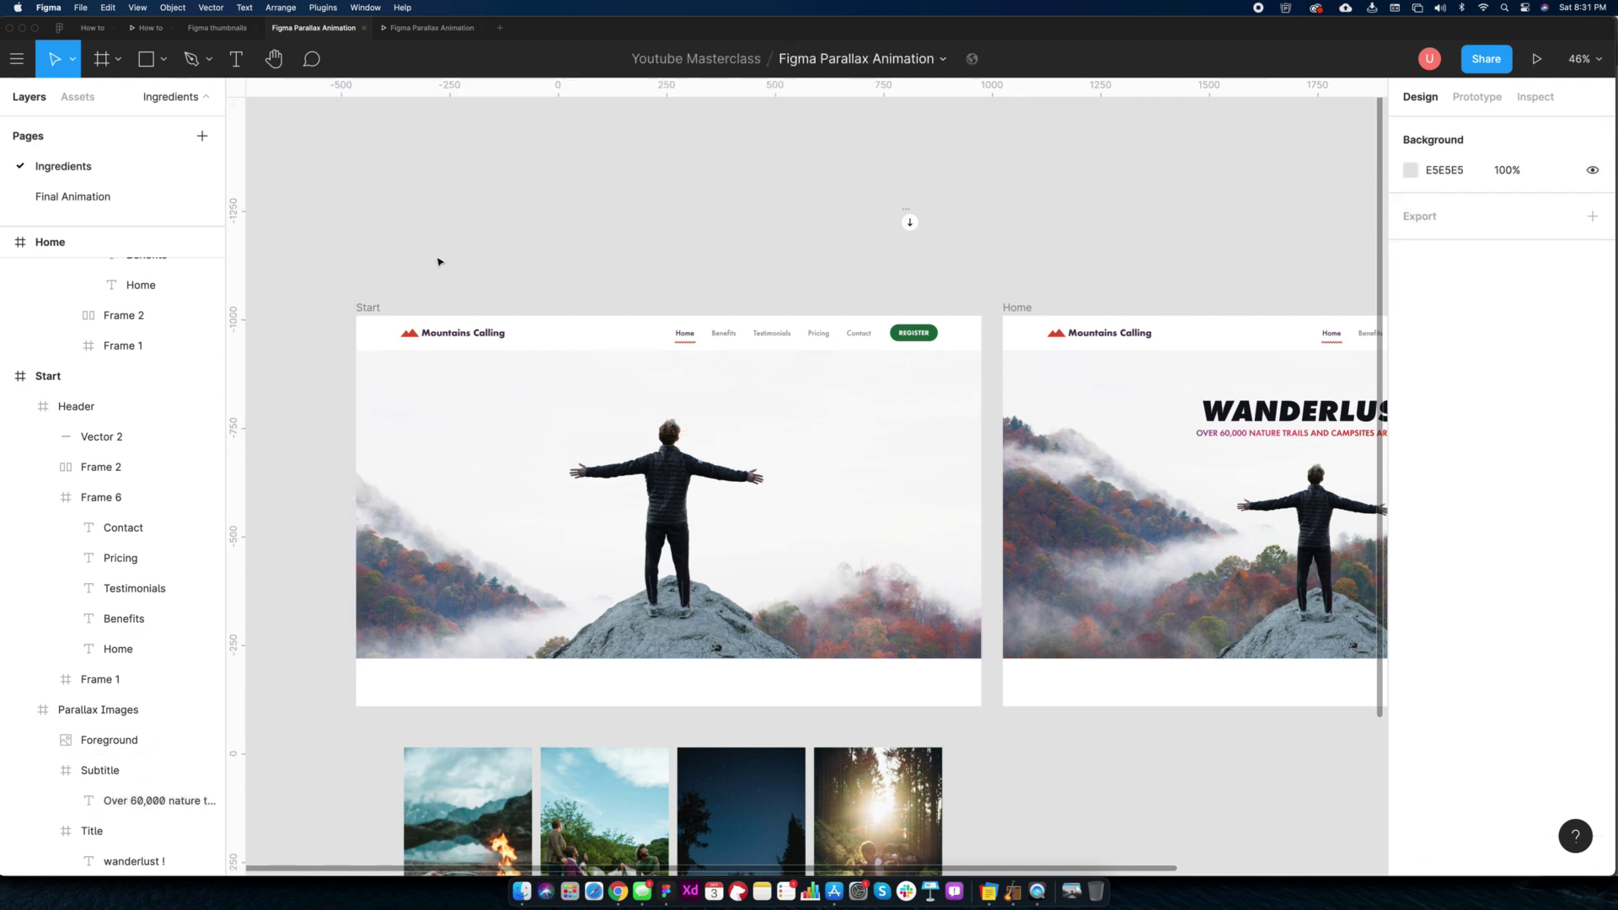
click(430, 28)
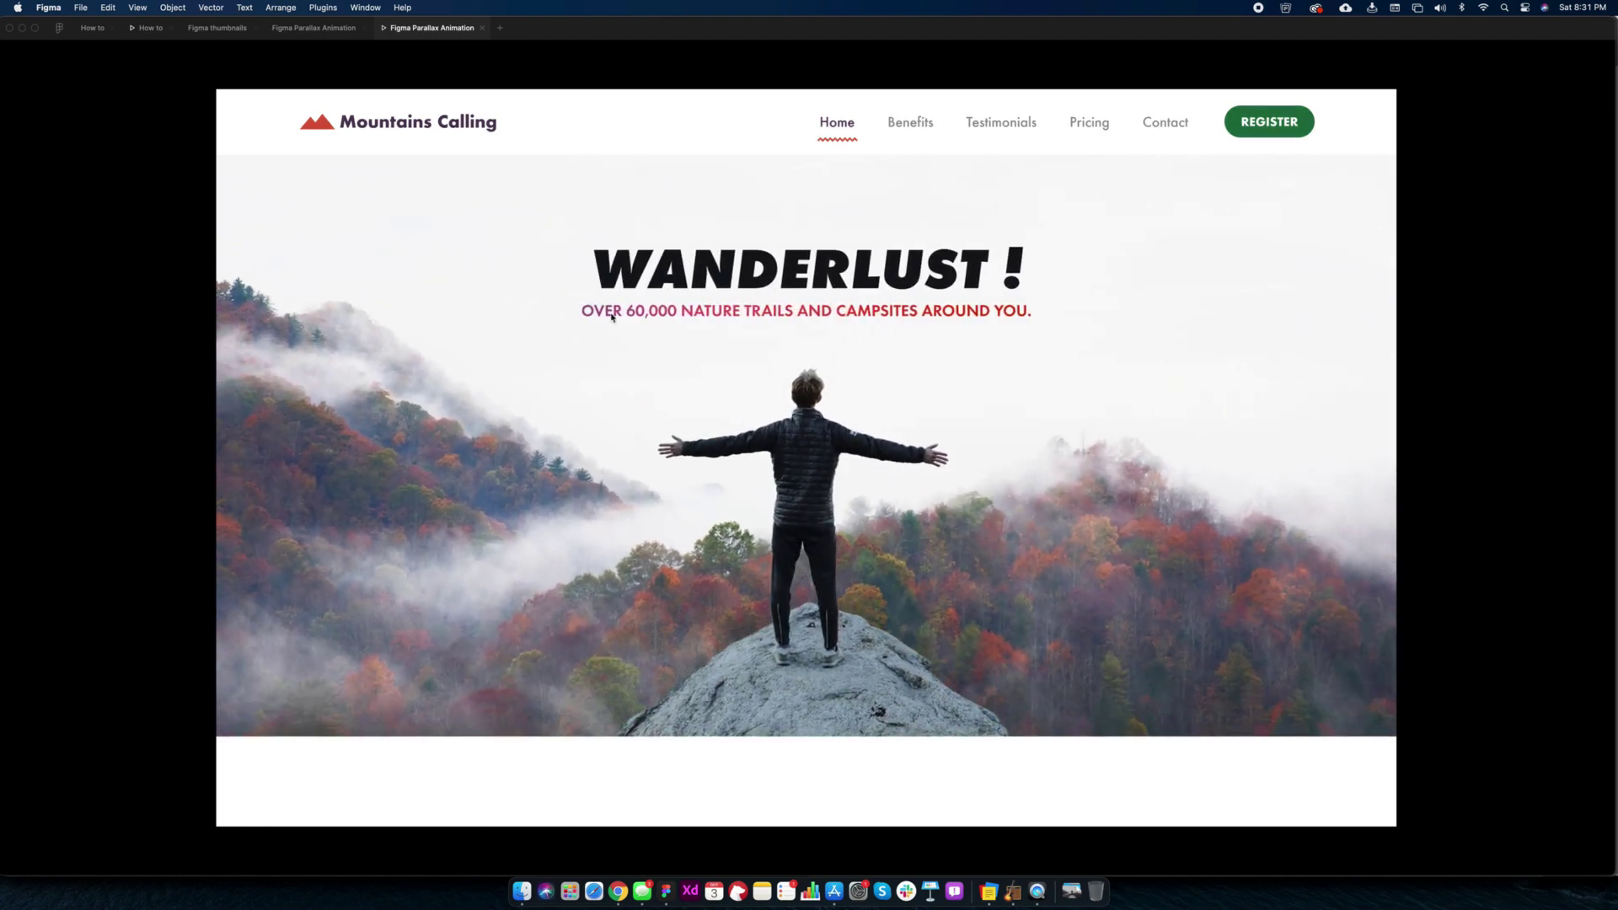
key(ctrl+shift+Tab)
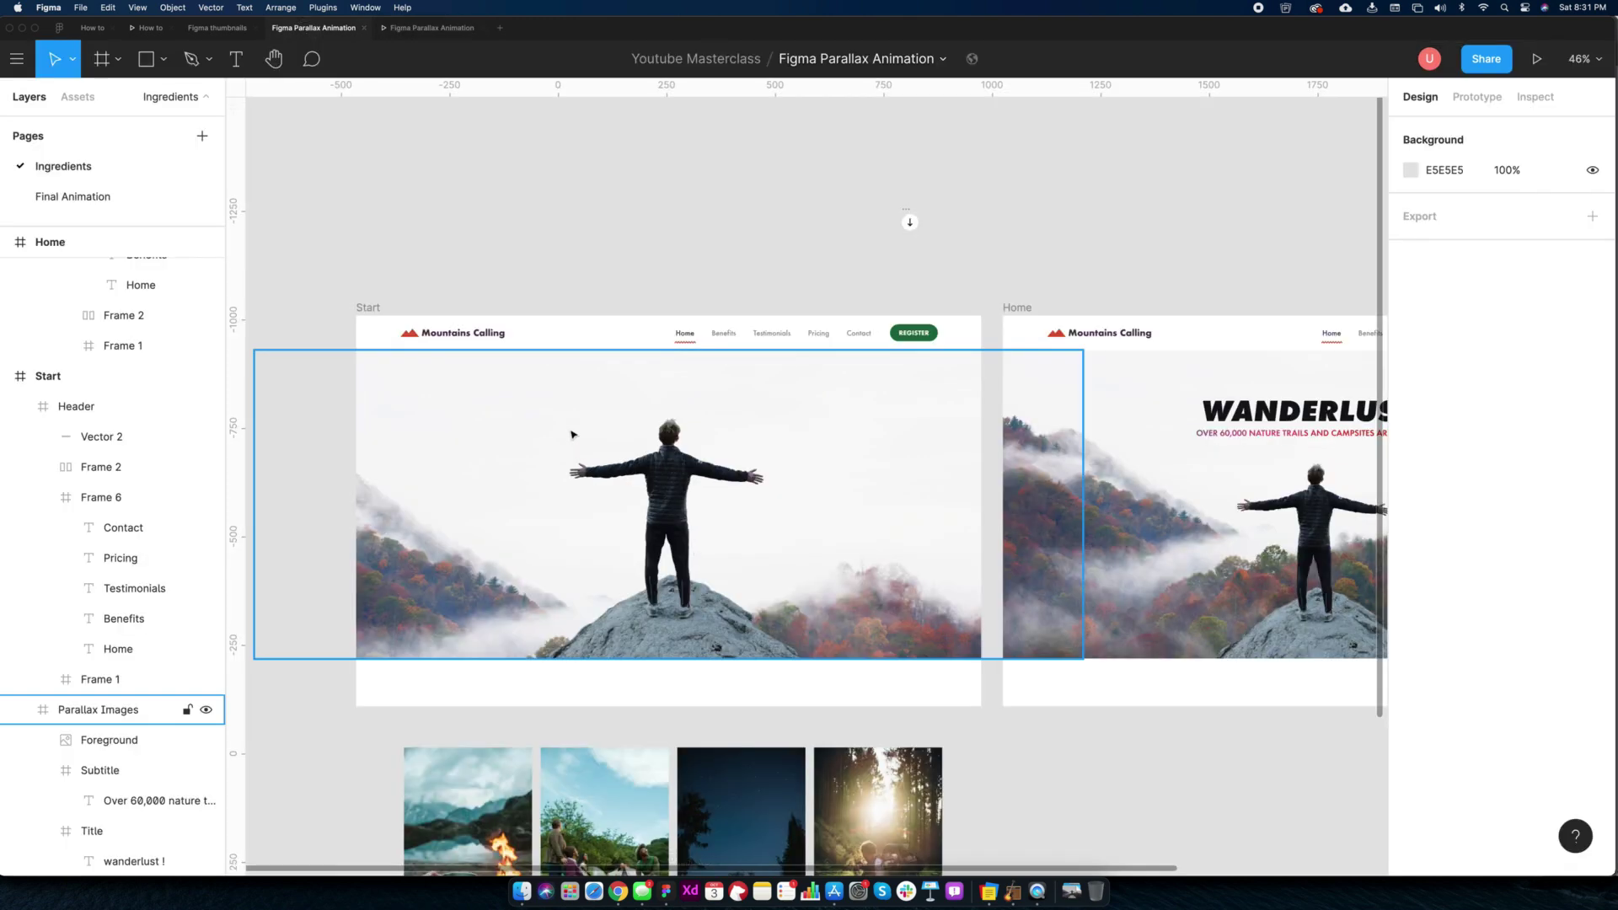
Centre the WANDERLUST title in Start, lift it above the frame, and open the prototype preview
click(131, 801)
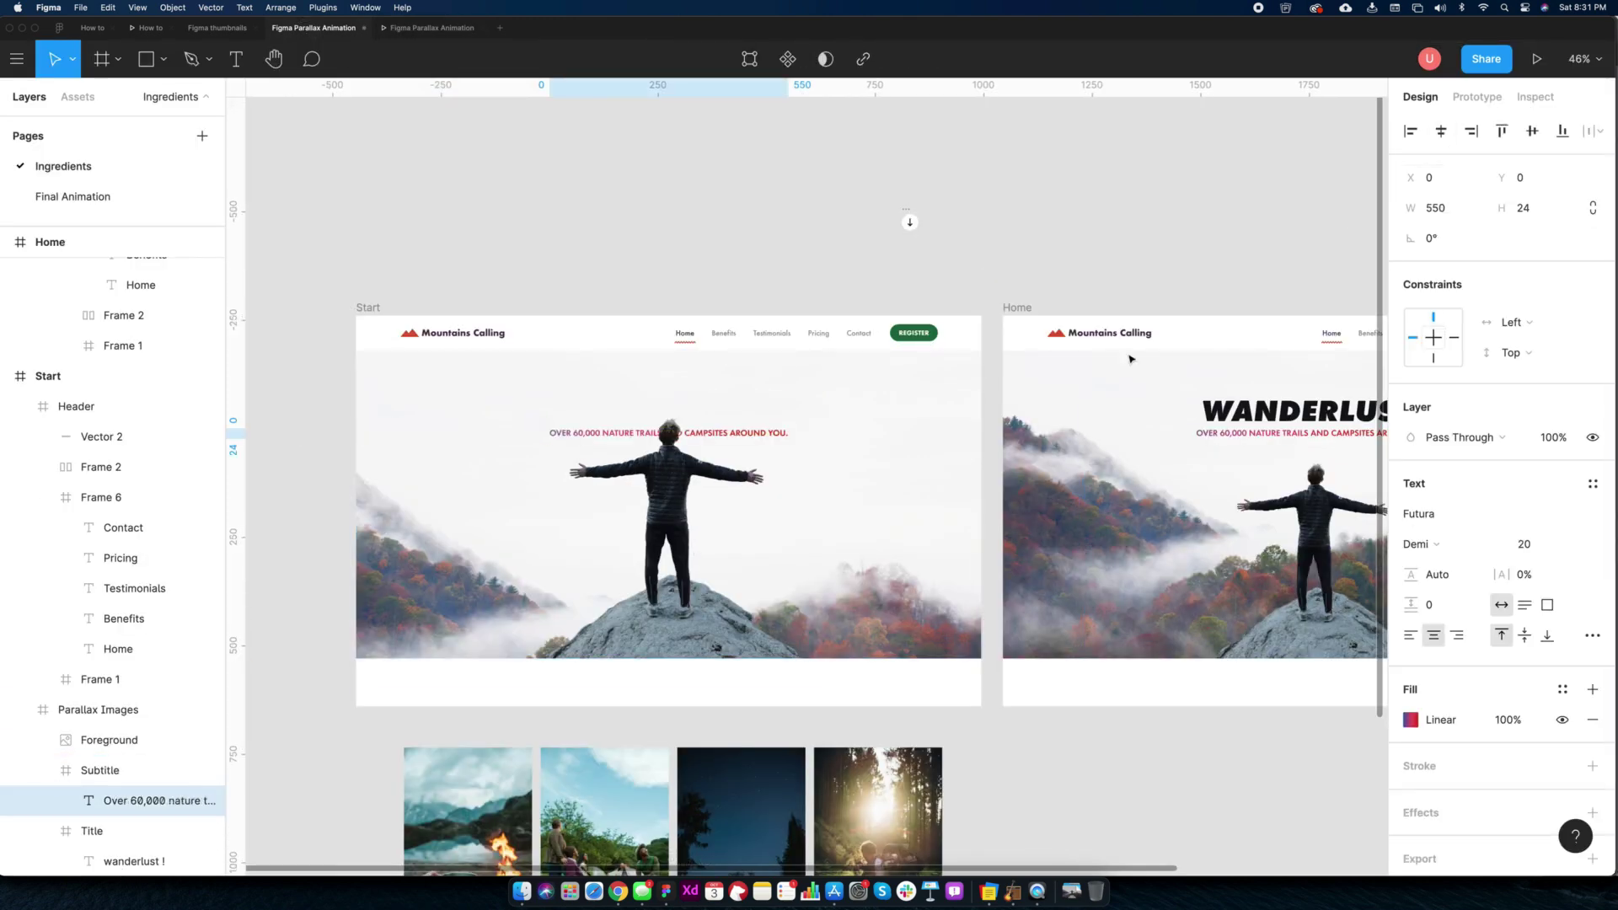
click(134, 860)
click(1441, 131)
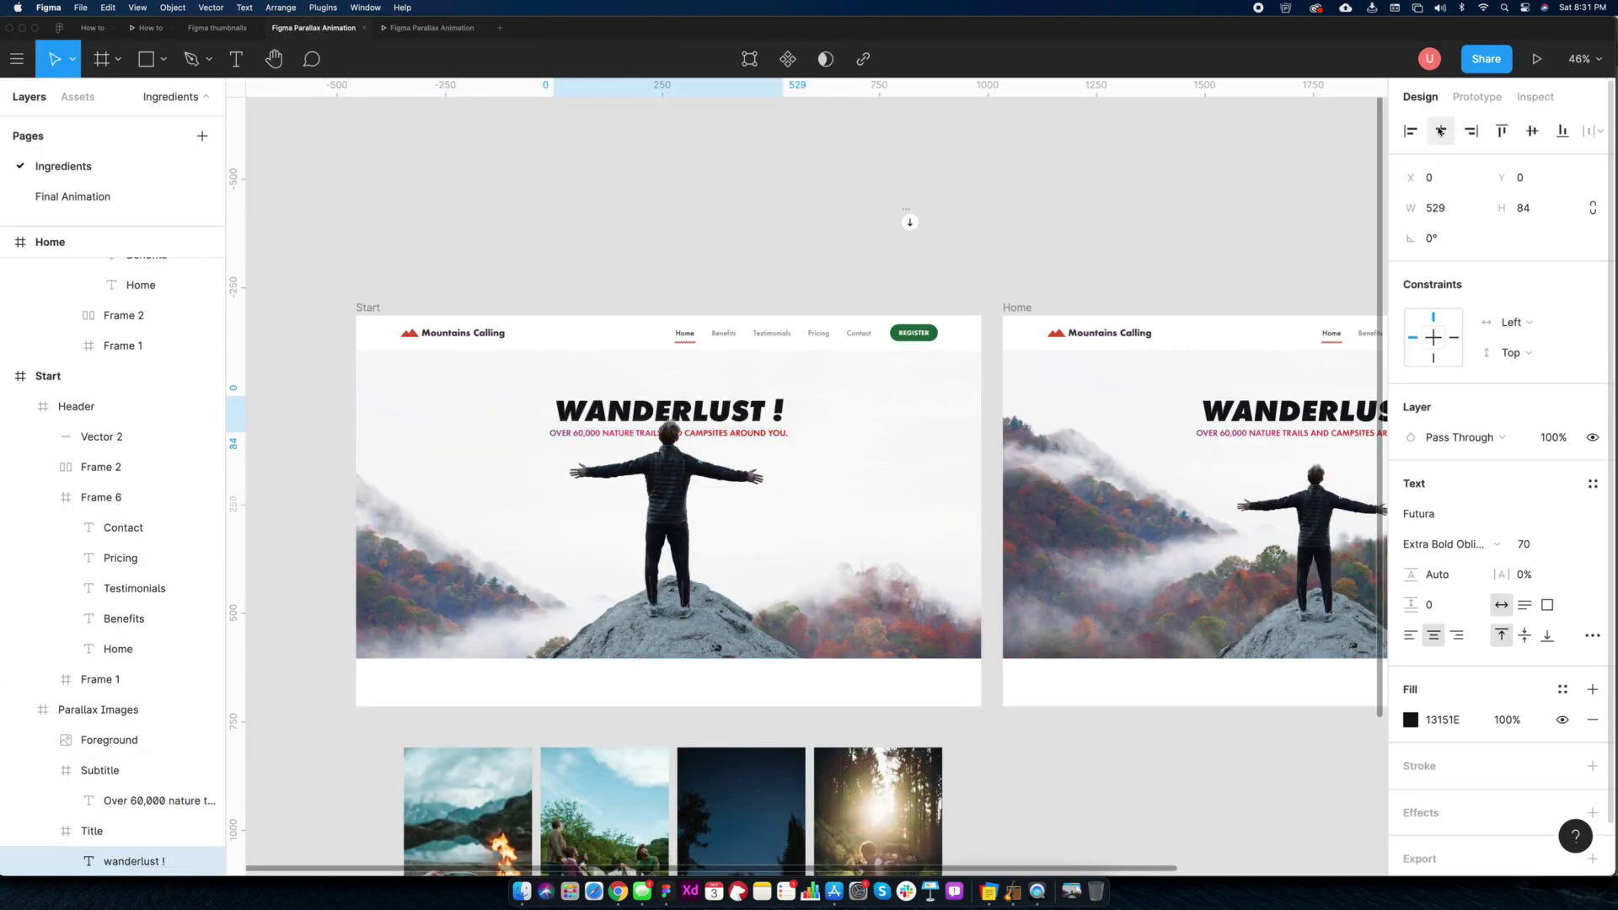
key(shift+Up)
key(shift+Up)
key(shift+Up)
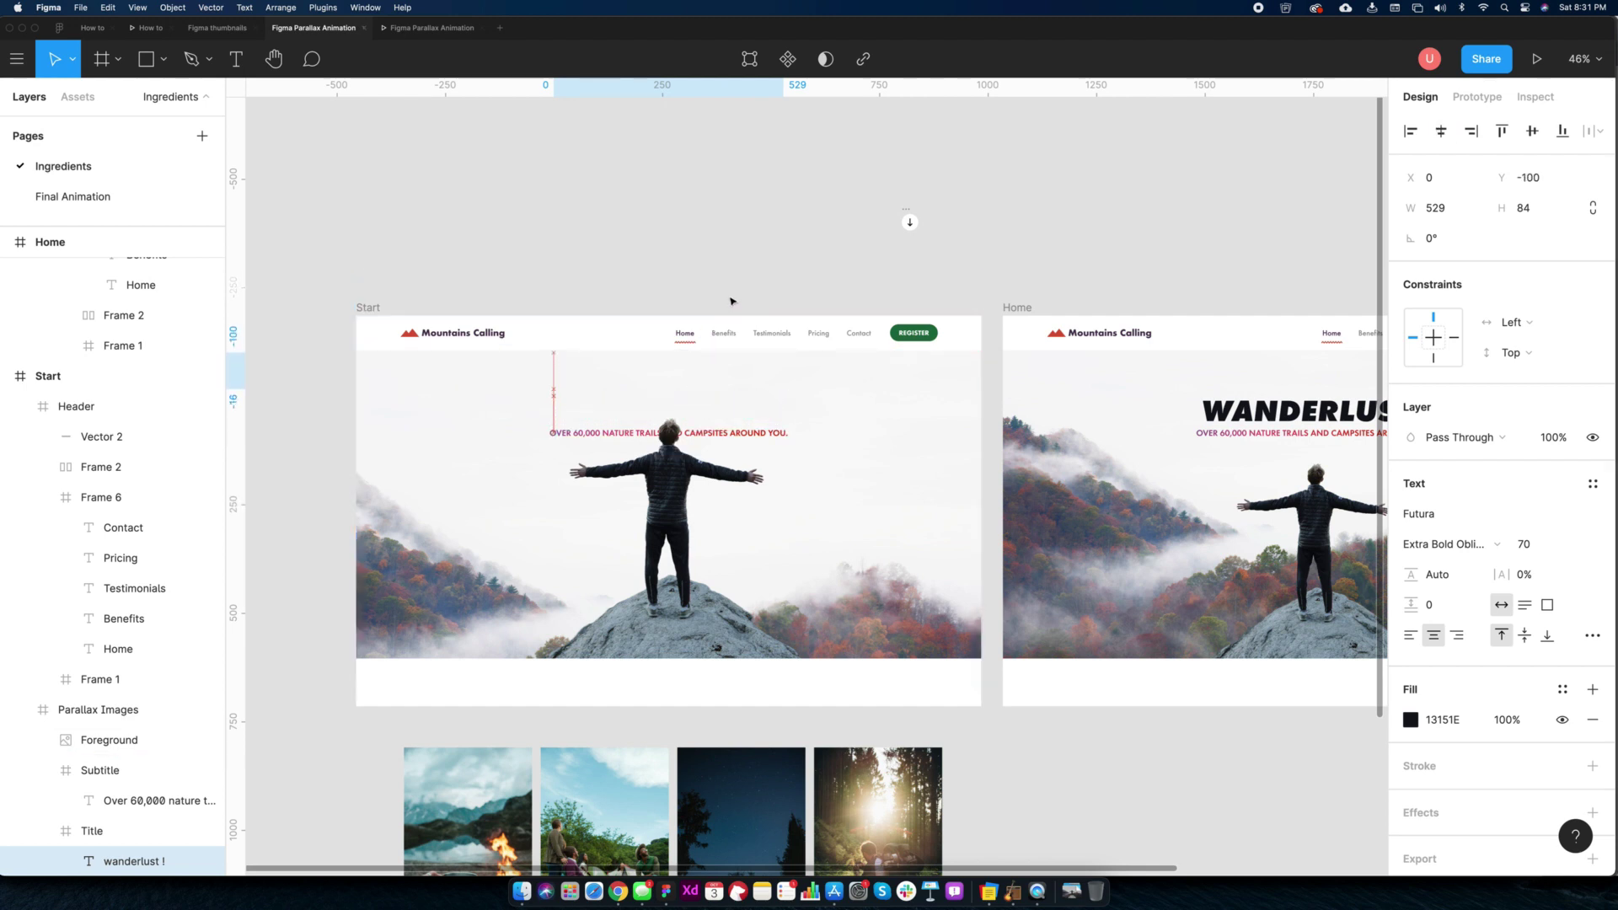
click(156, 798)
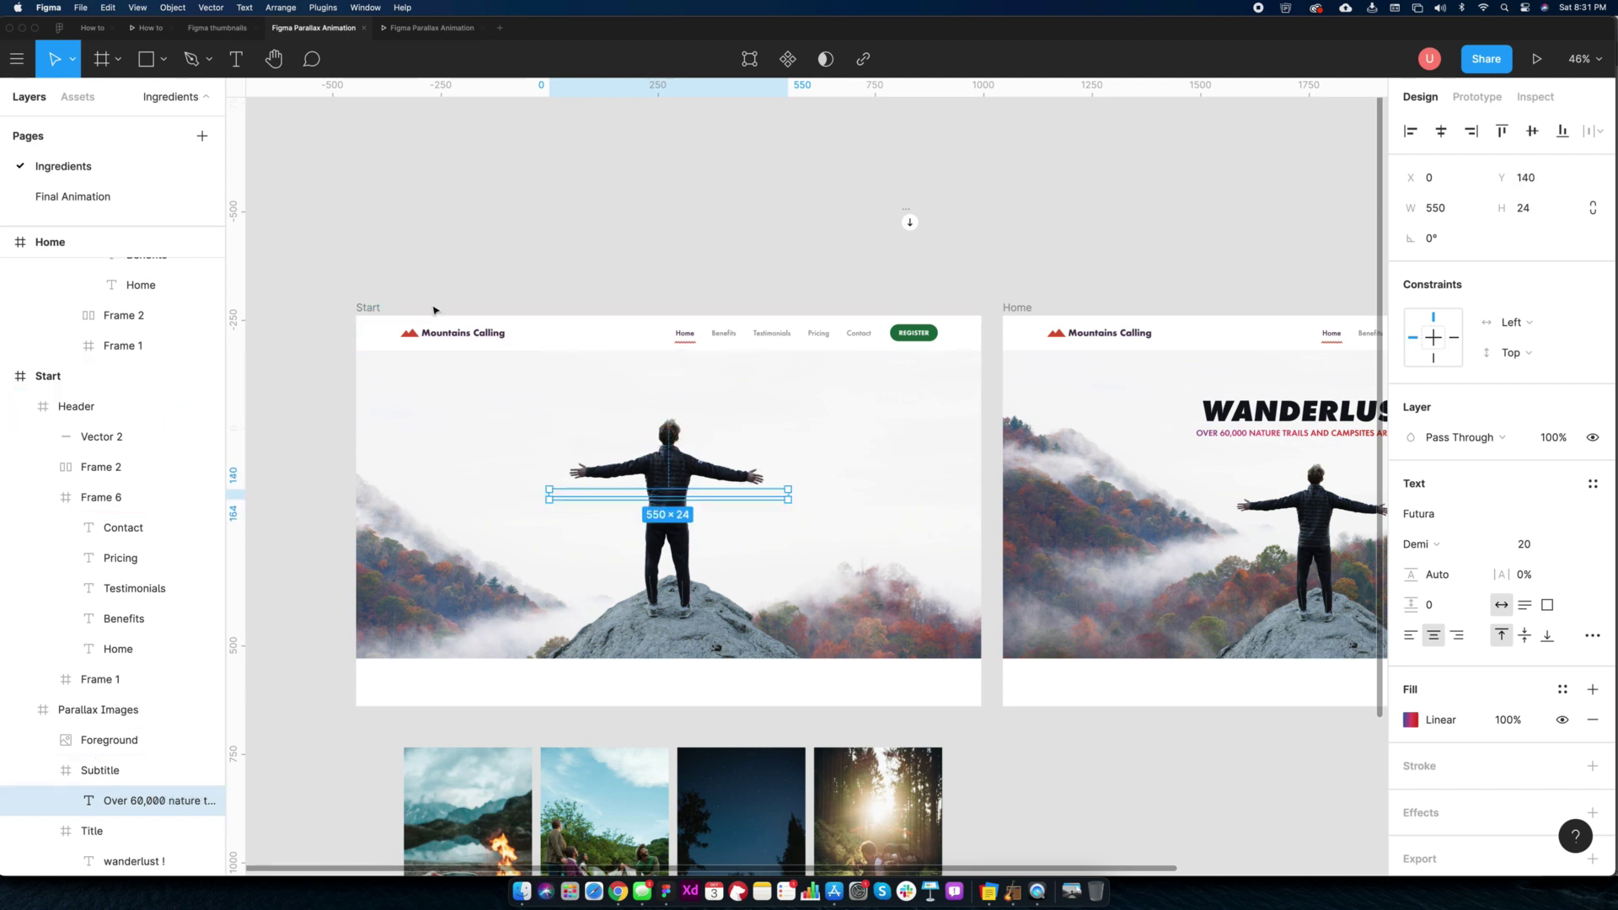
click(435, 268)
click(446, 28)
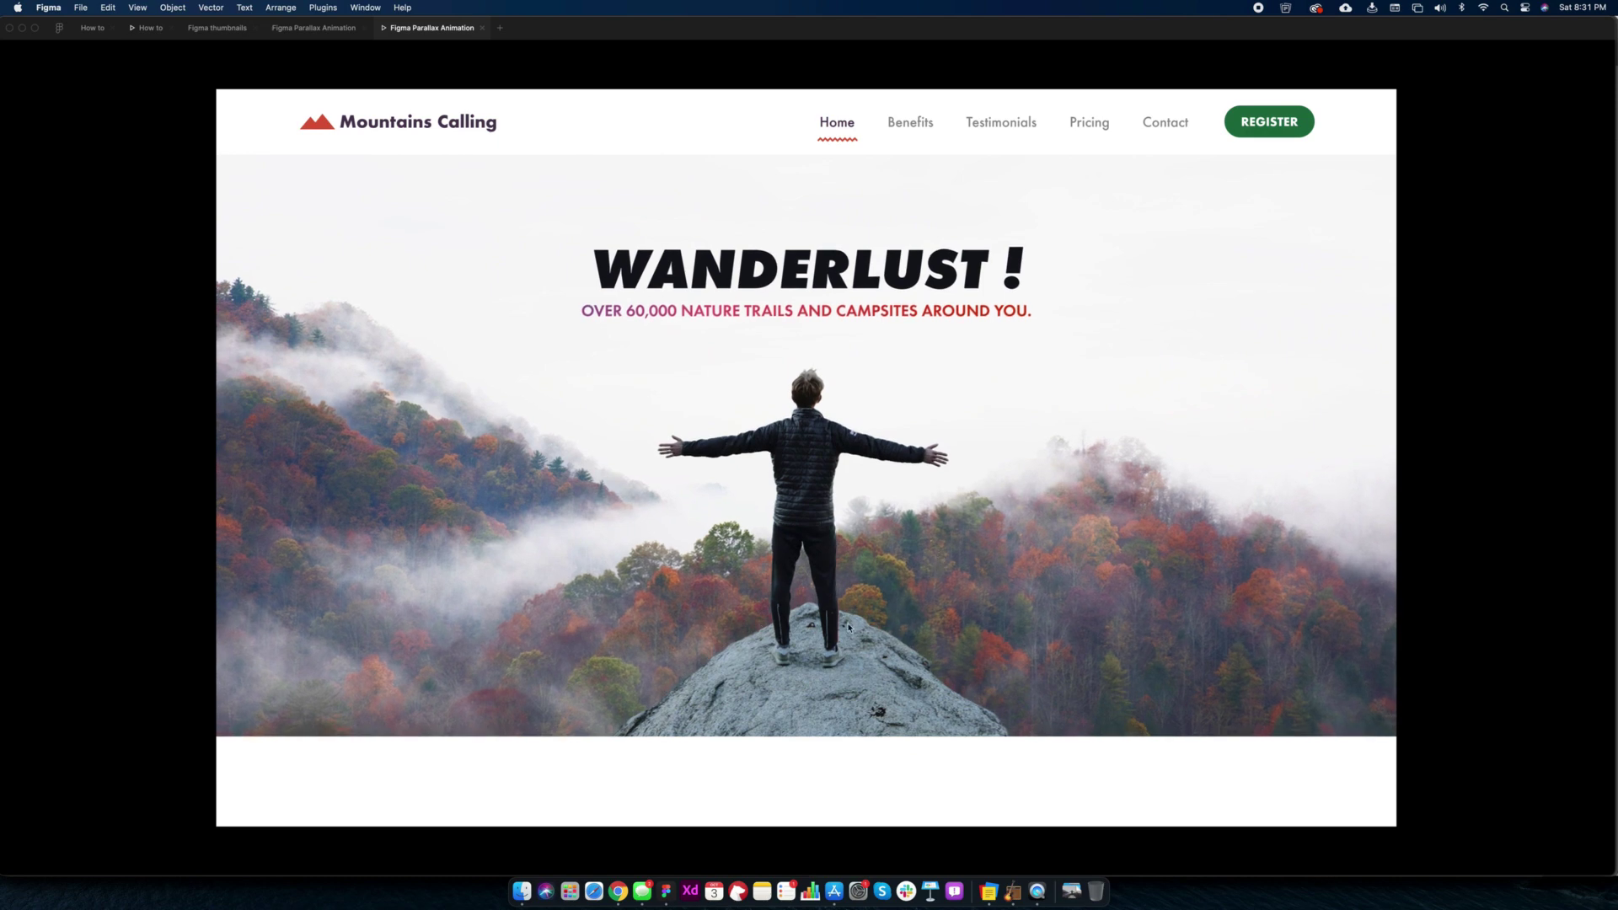
Stretch the Home frame's bottom edge down to roughly double its height
click(329, 28)
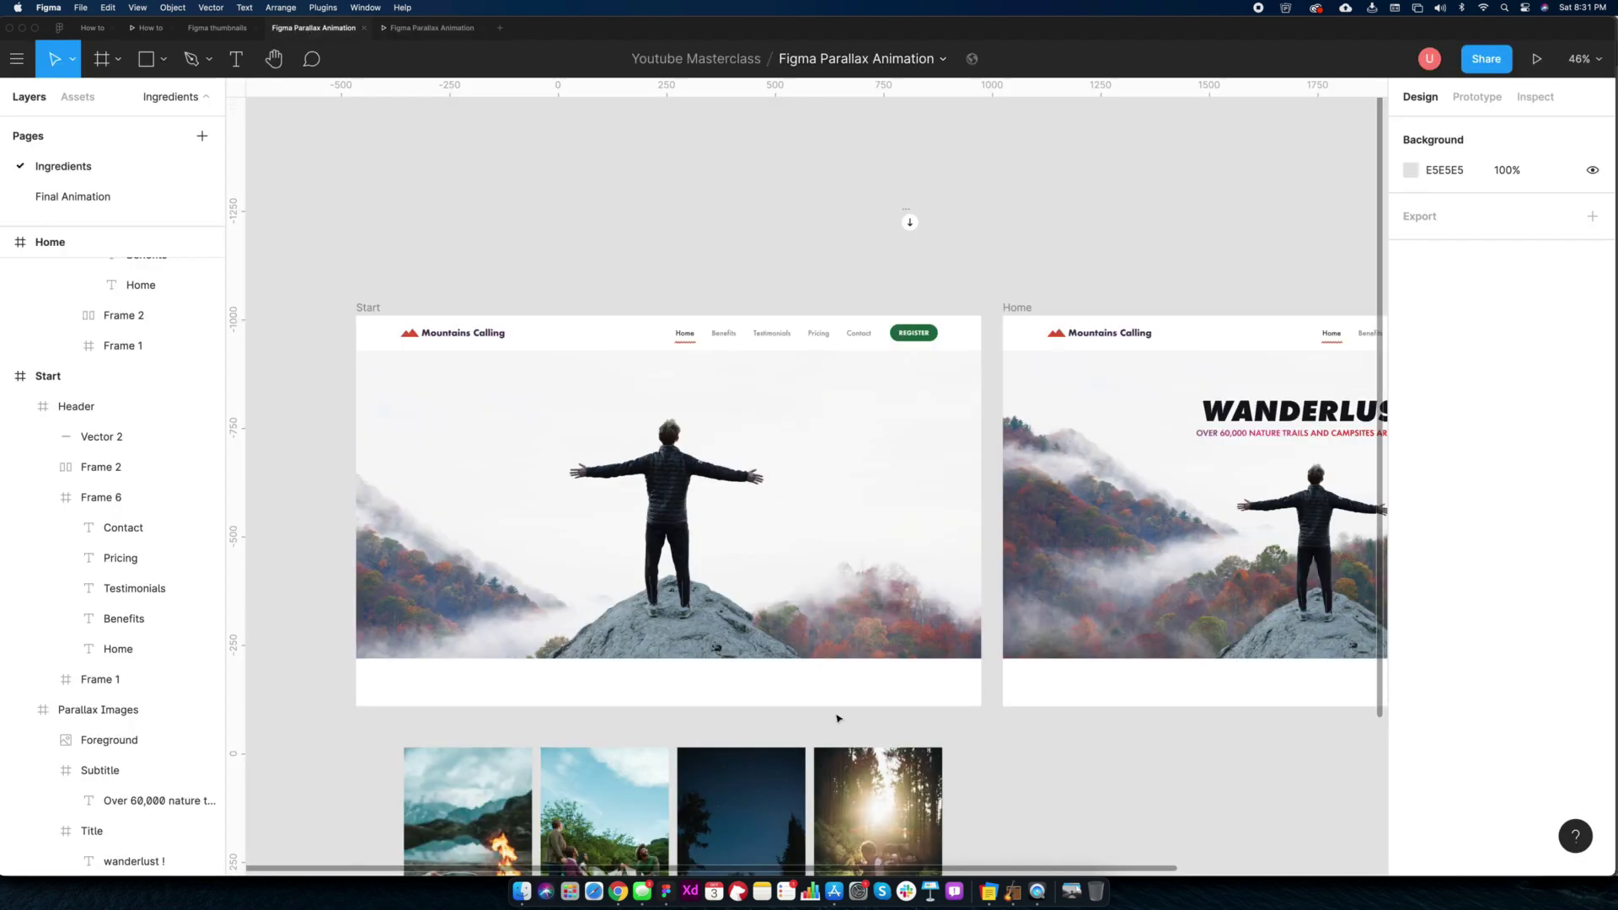
scroll(792, 622, down, 5)
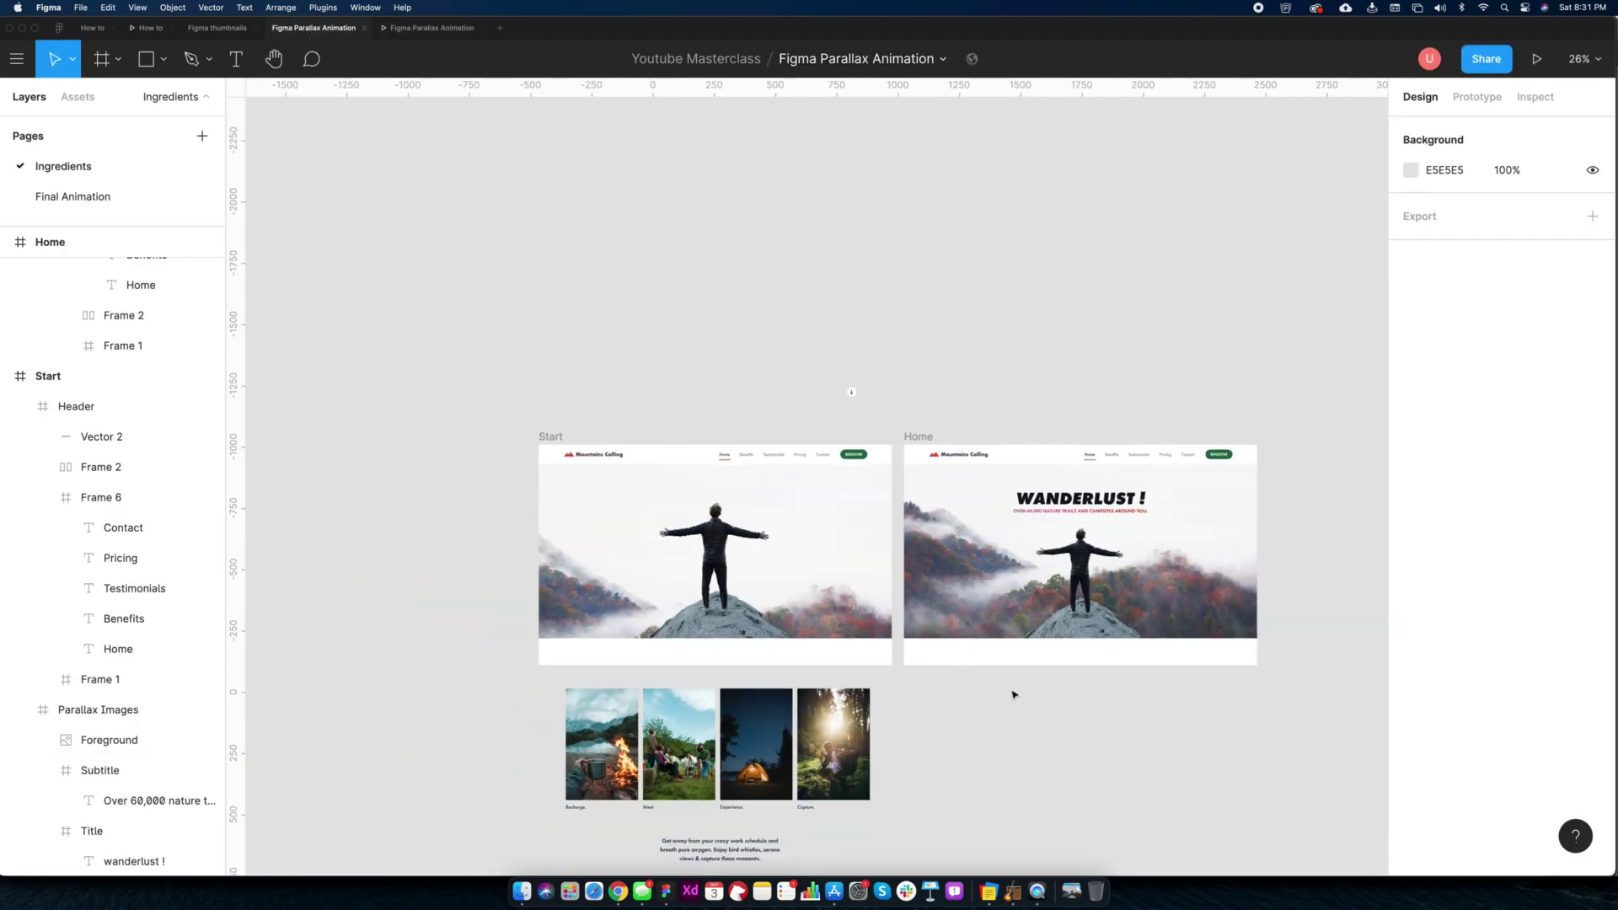
scroll(1009, 689, right, 3)
click(728, 397)
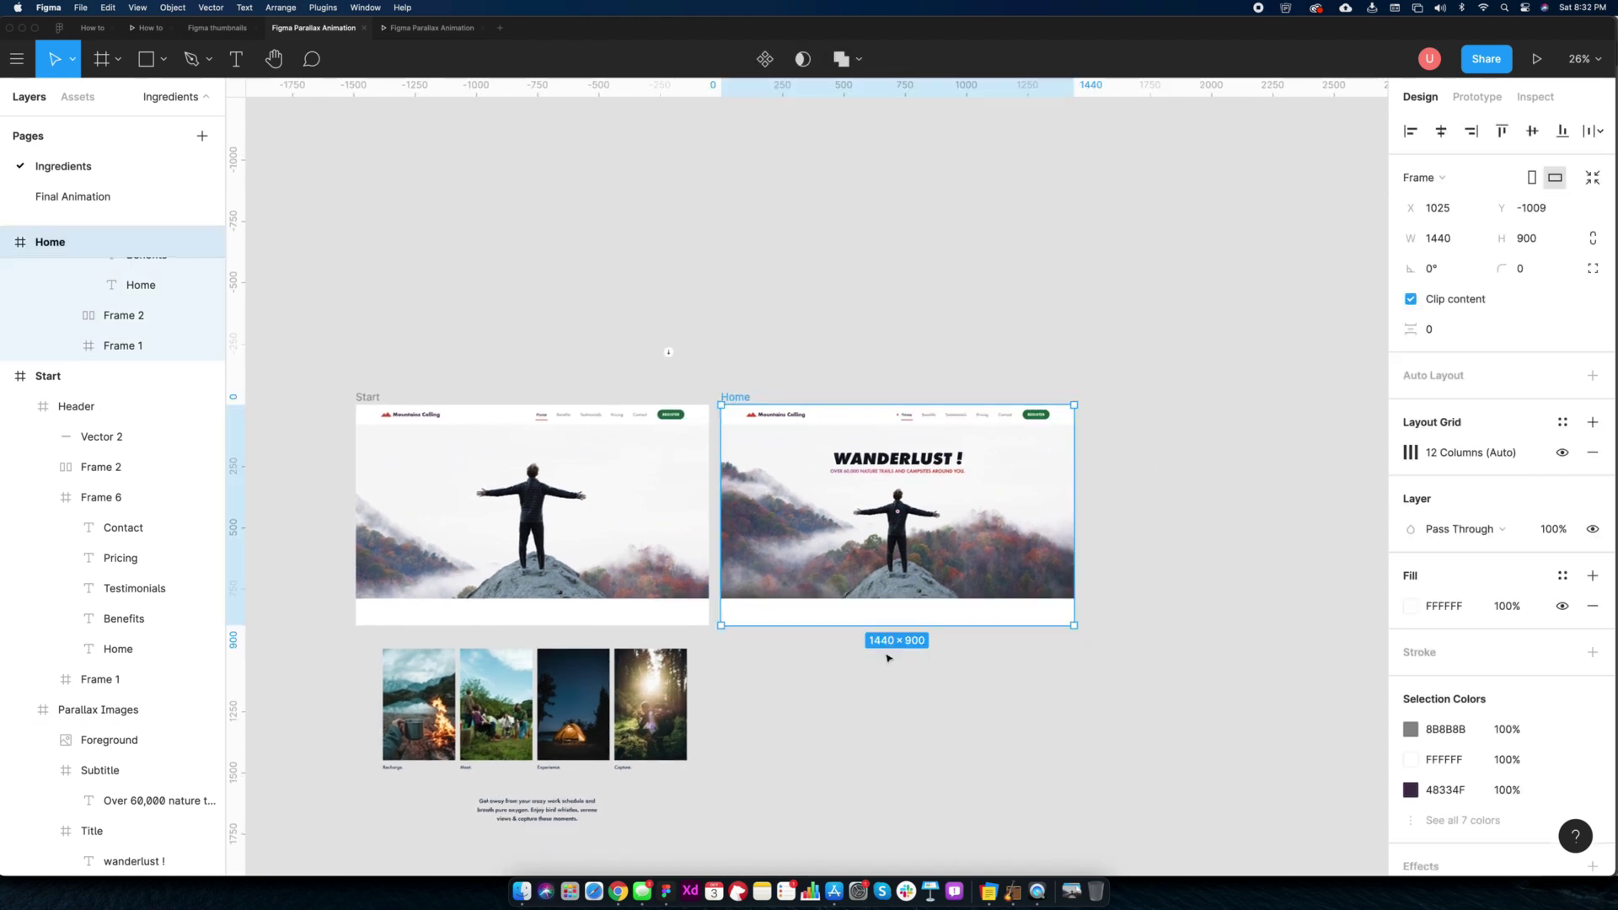
drag(878, 624, 878, 847)
scroll(878, 716, down, 3)
drag(878, 716, 878, 753)
Place the 38 × 38 arrow at the bottom centre of Home's hero image
click(1264, 603)
key(shift+1)
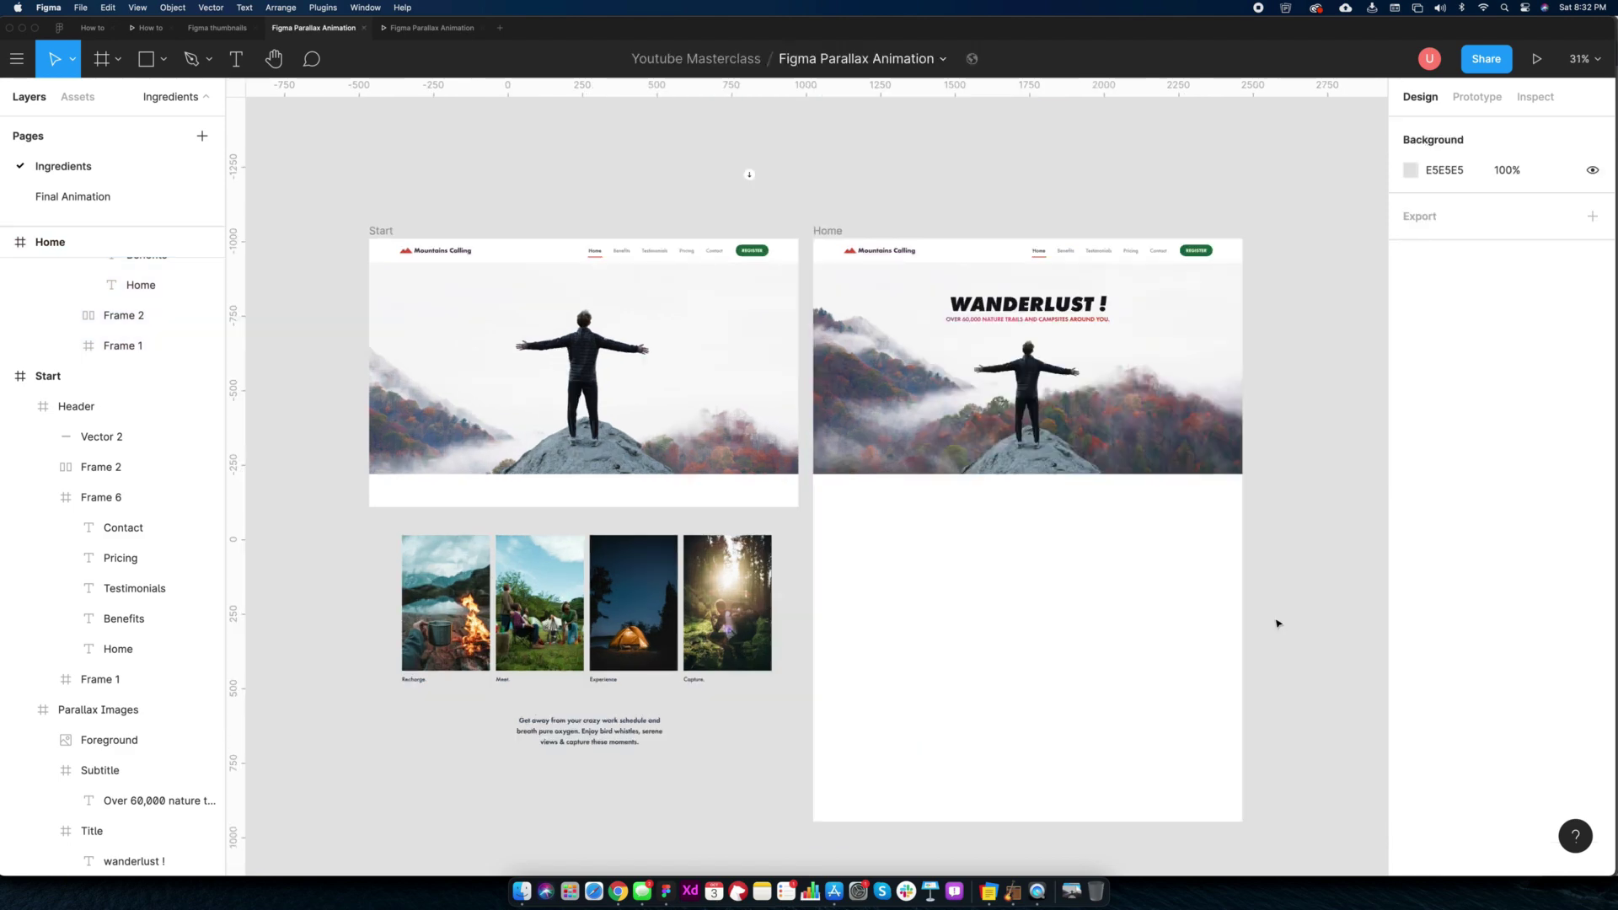
drag(749, 176, 1027, 477)
scroll(1026, 477, up, 6)
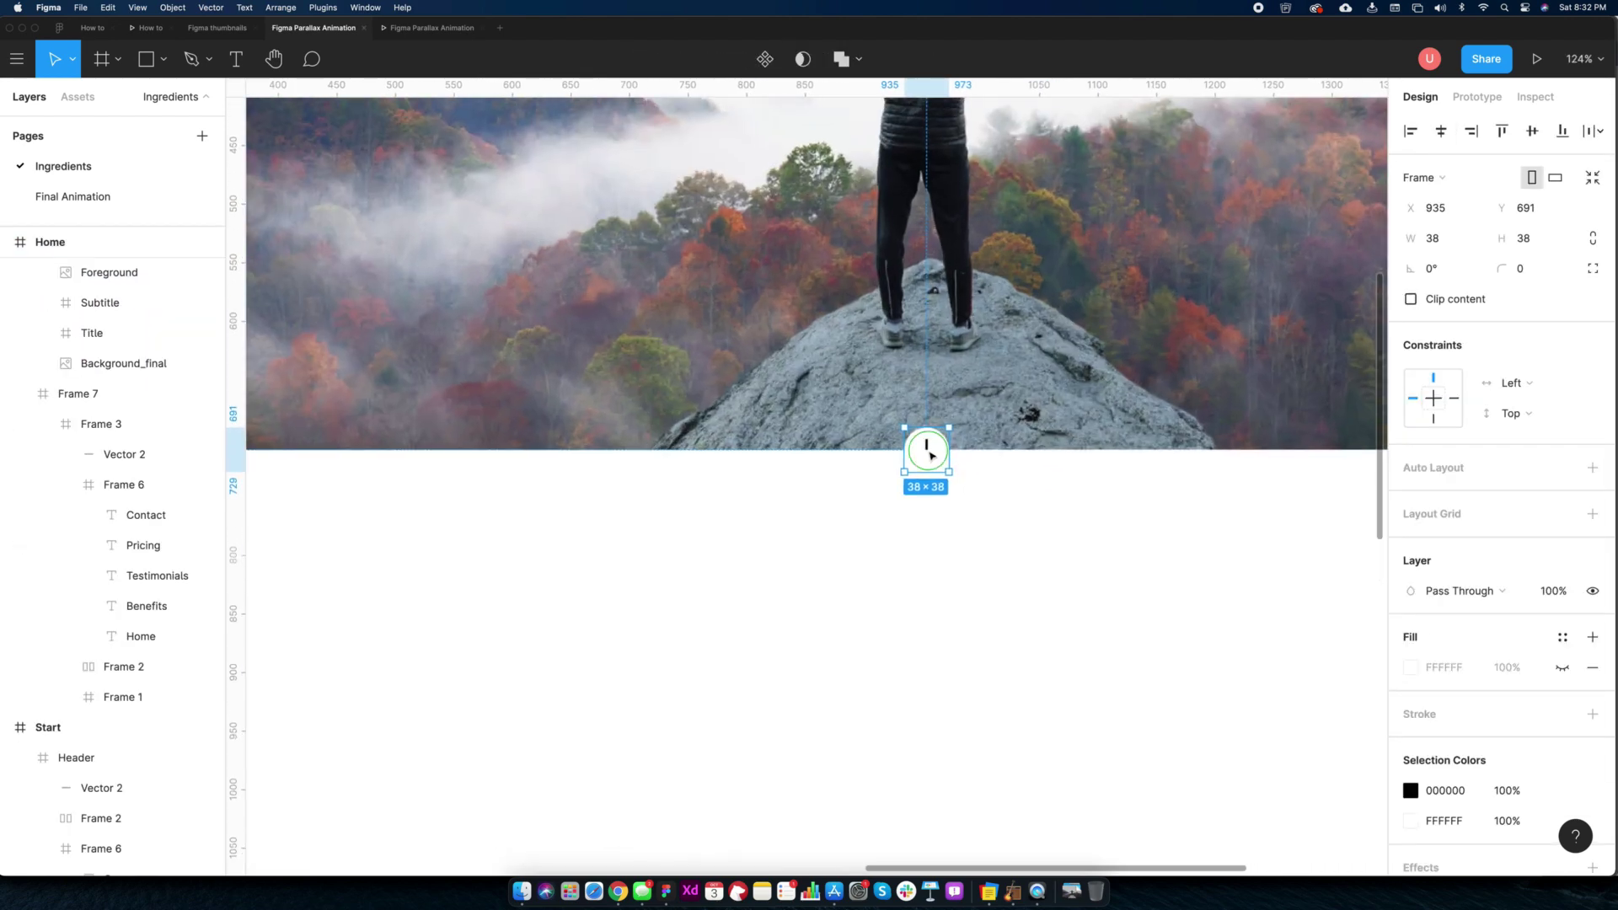
Bring the arrow to the front of all layers
right_click(928, 443)
mouse_move(981, 325)
click(983, 384)
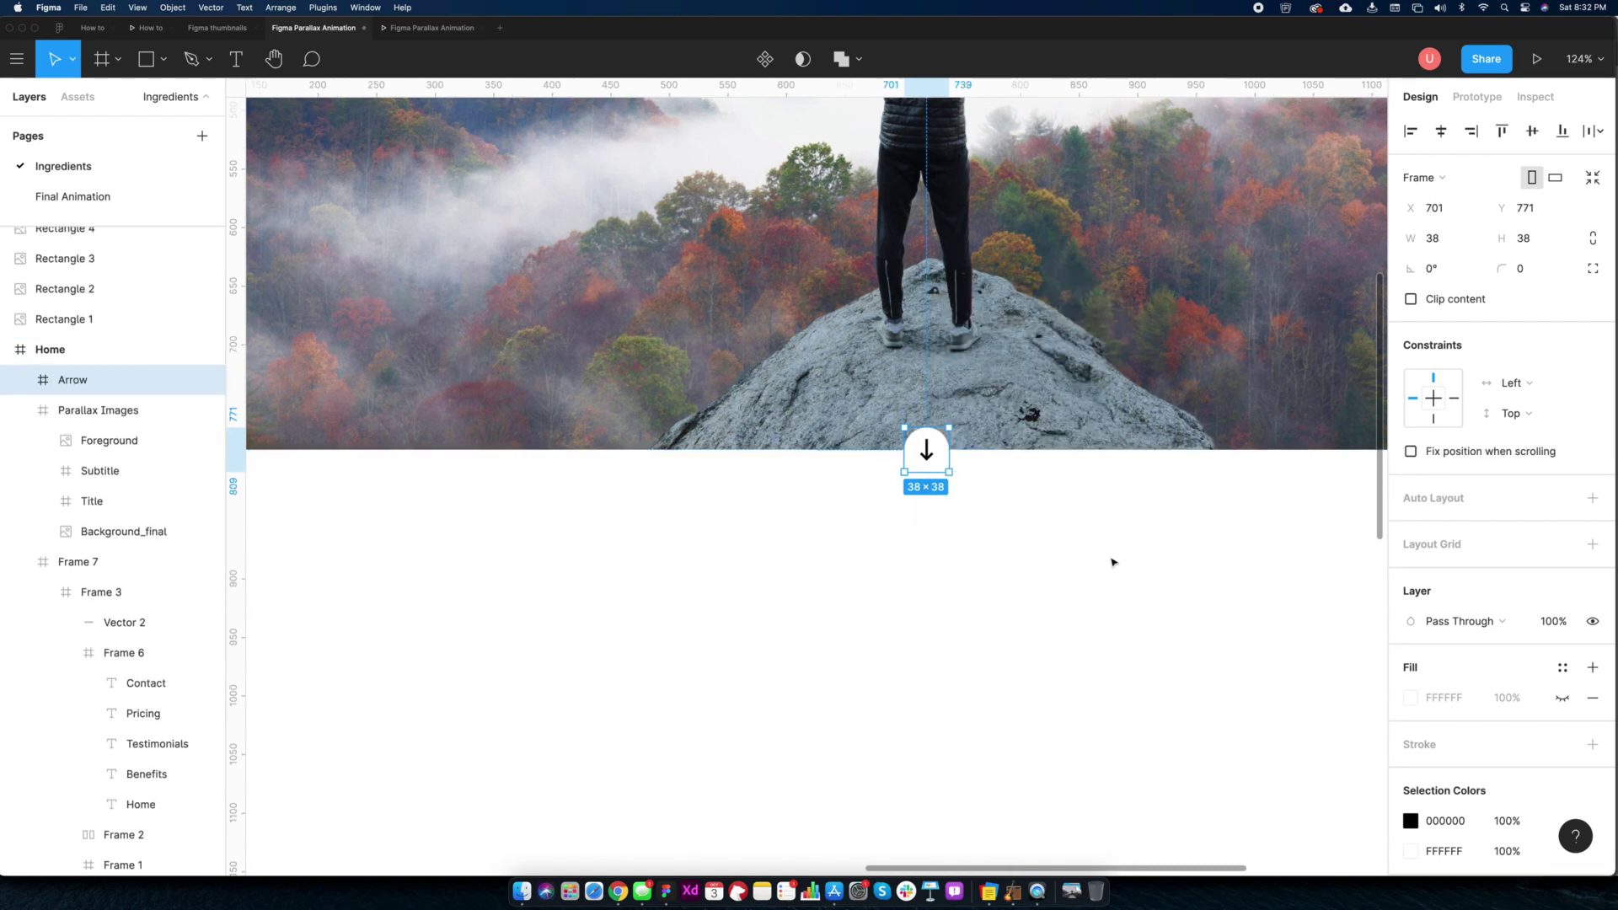
click(1123, 550)
Move the paragraph and the four captioned photos into Home below the hero
scroll(1125, 546, down, 10)
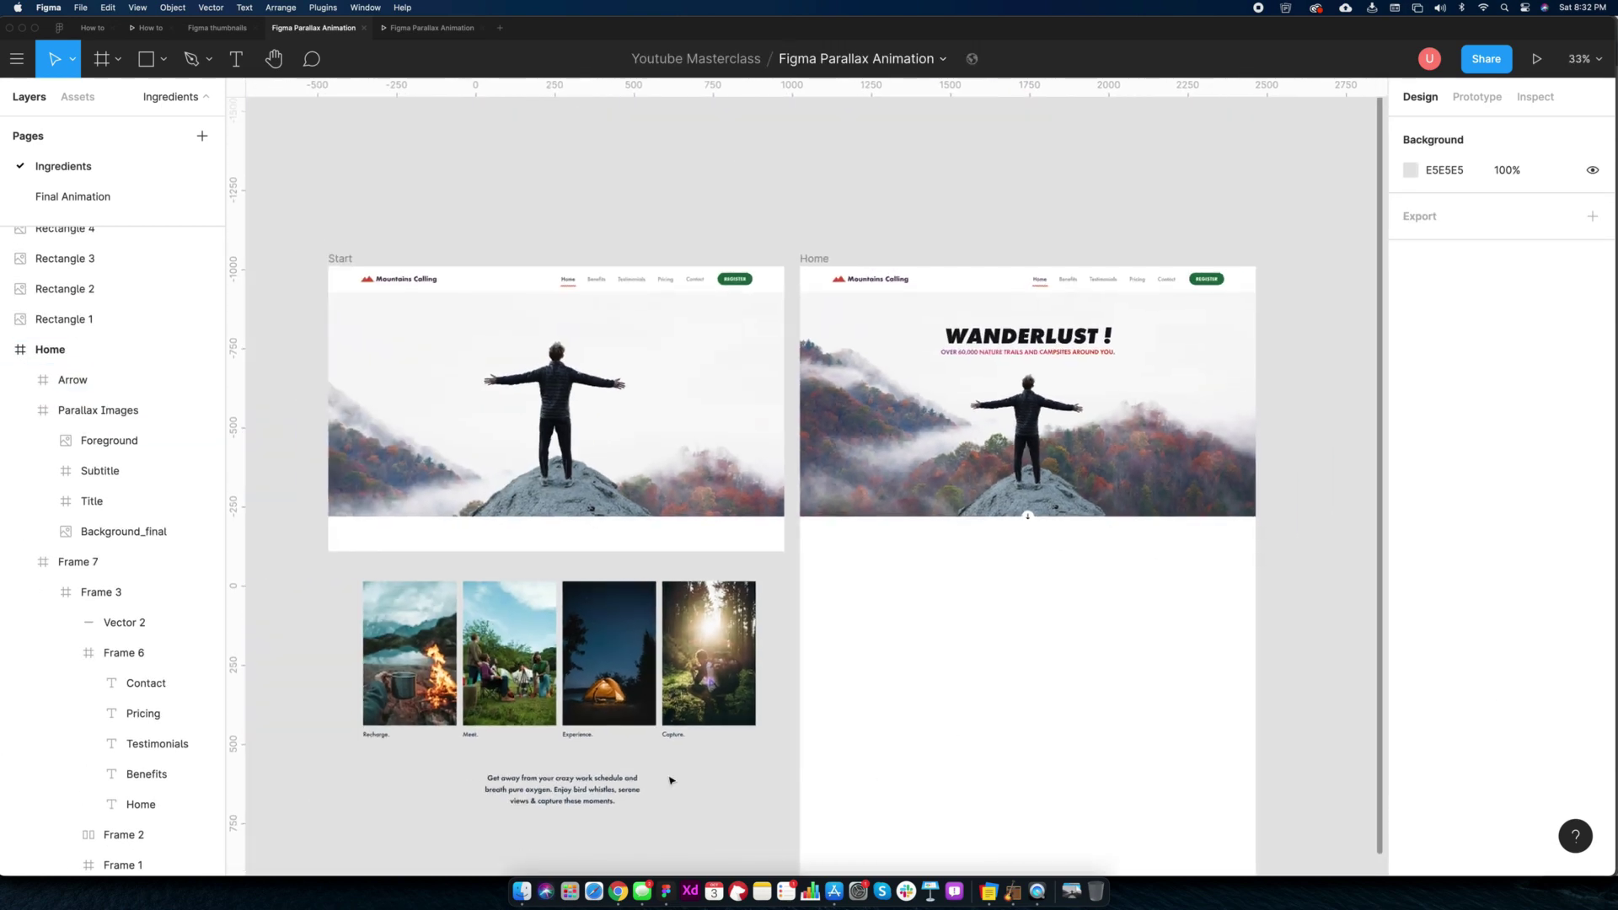
drag(570, 798, 1061, 507)
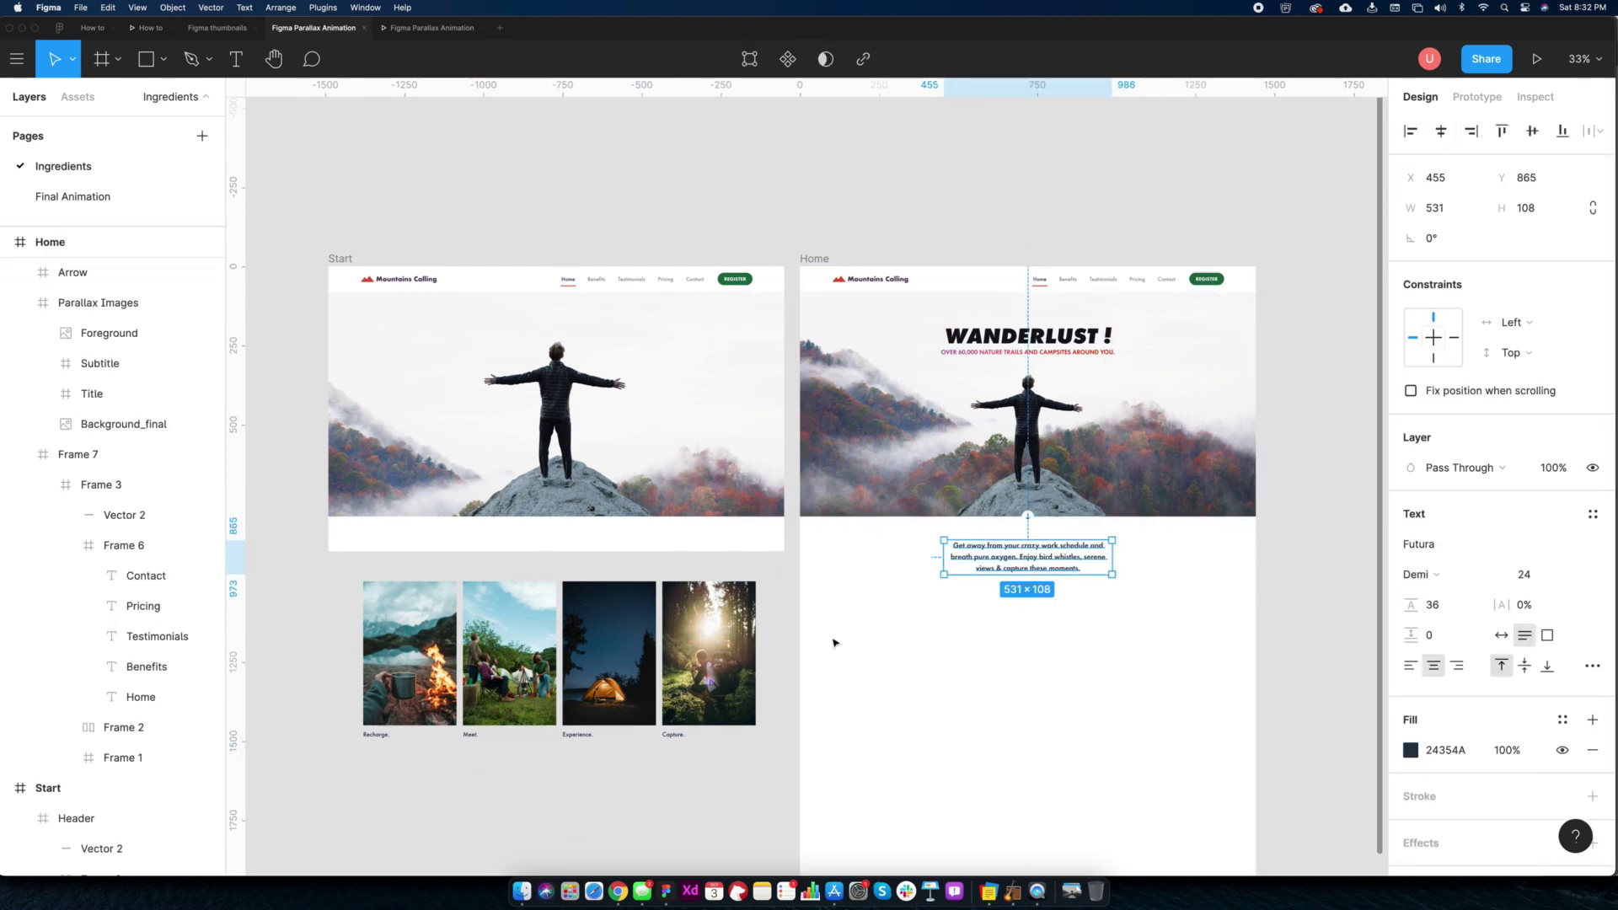
drag(769, 571, 343, 821)
drag(425, 678, 896, 695)
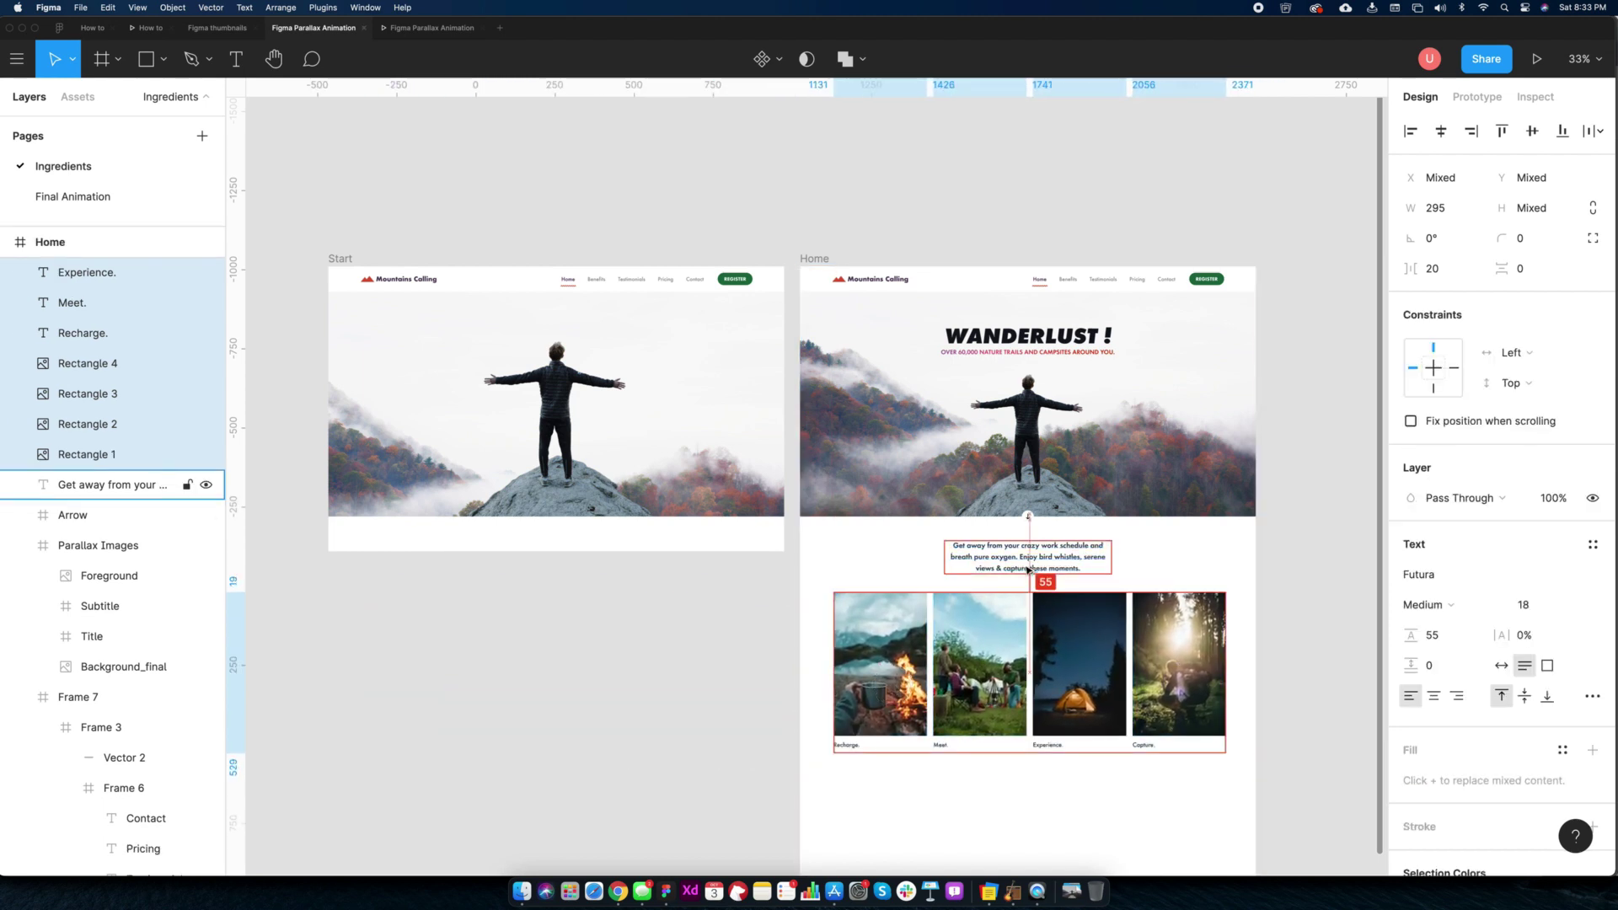
Wrap the photos and captions in a frame, then ungroup them again
right_click(1015, 727)
click(1075, 531)
right_click(1094, 634)
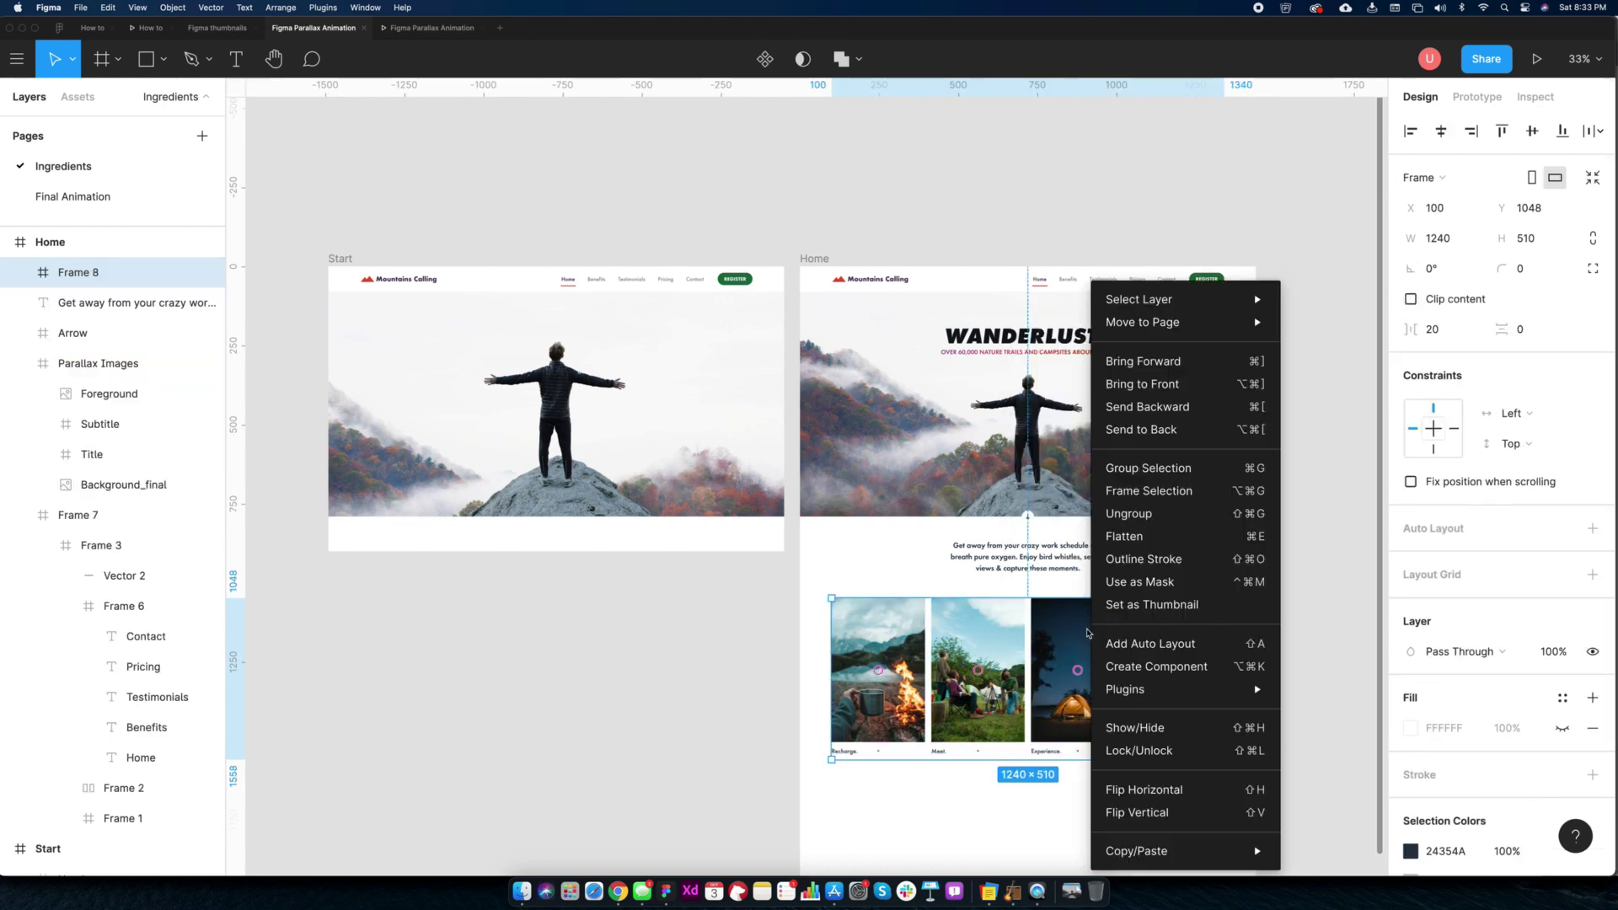
click(1104, 513)
key(Escape)
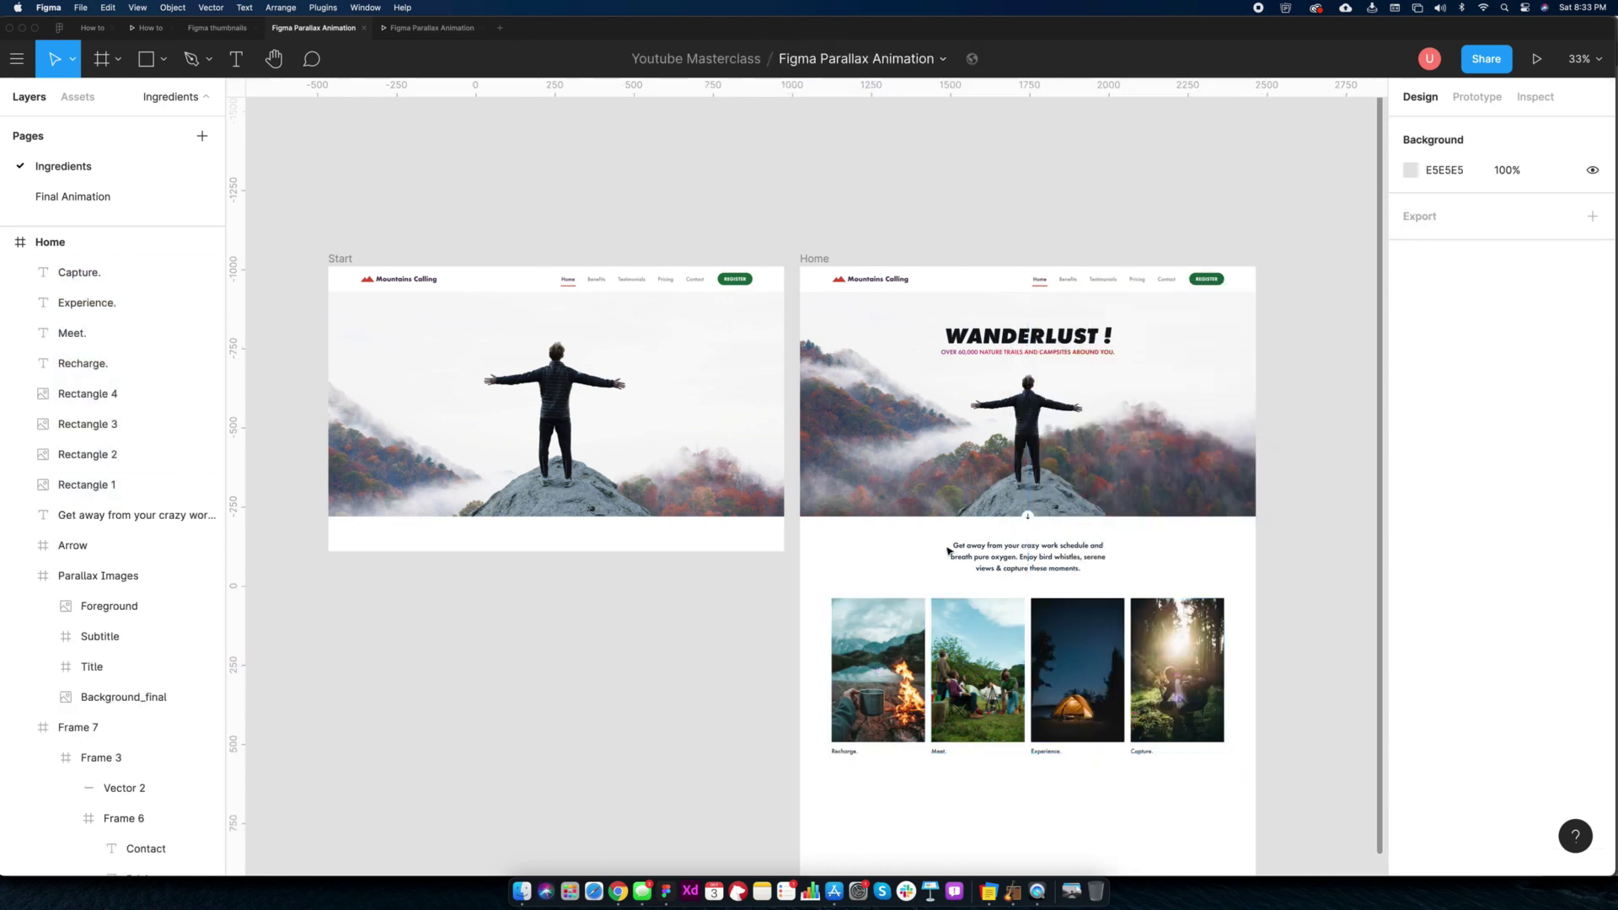
Duplicate the Home frame, rename the copy 'Benefits', and select the Meet. photo with its caption
click(810, 258)
key(super+d)
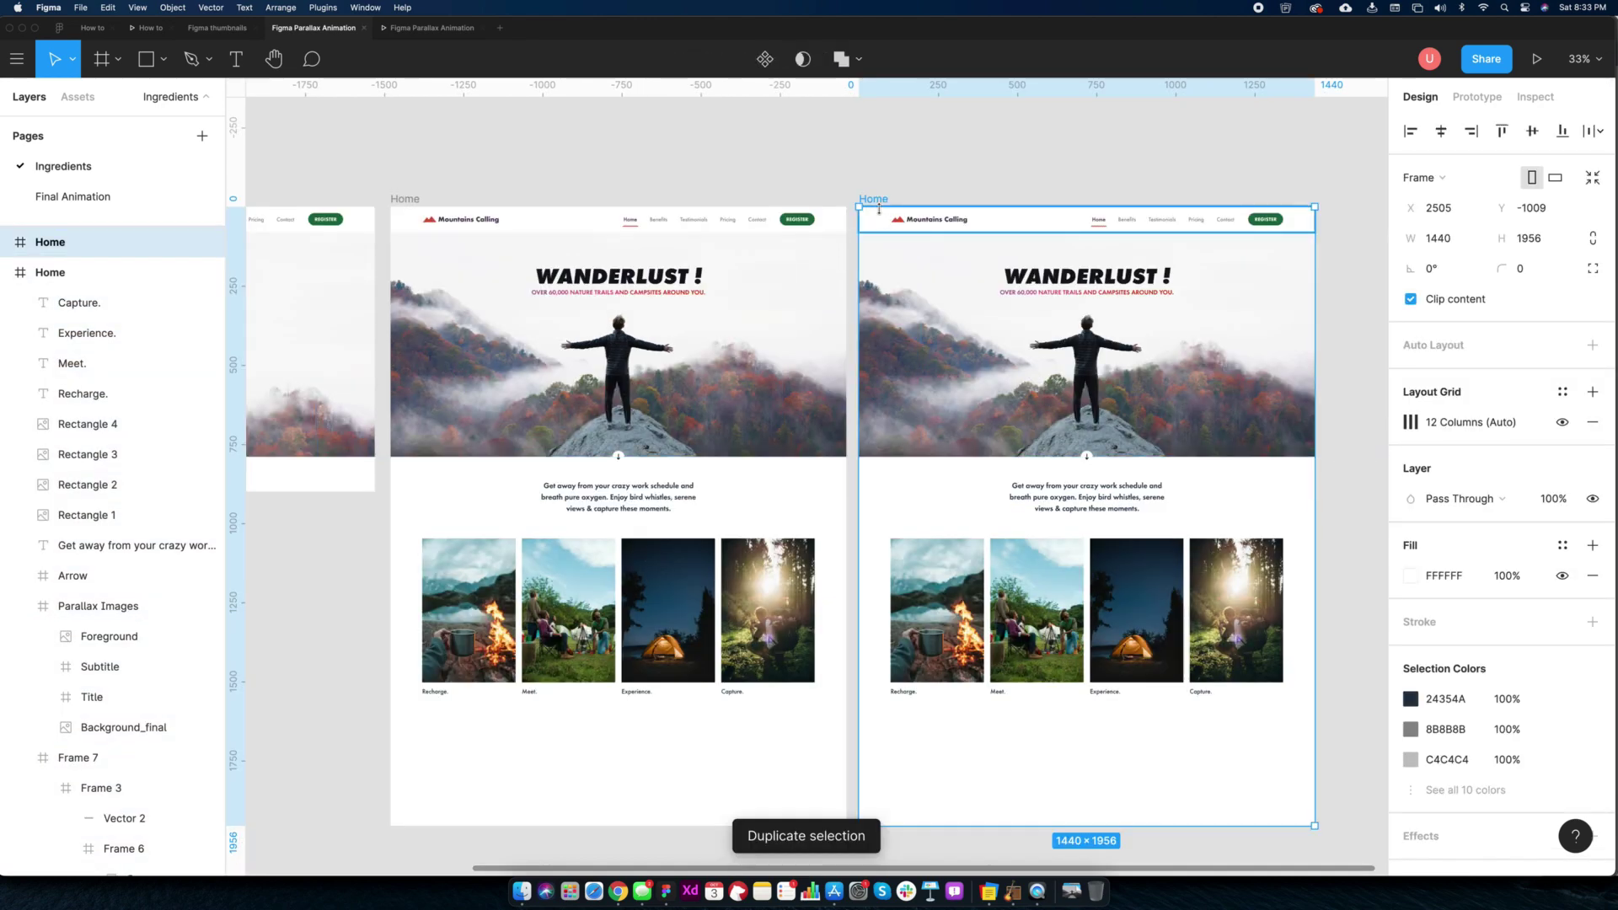
key(super+r)
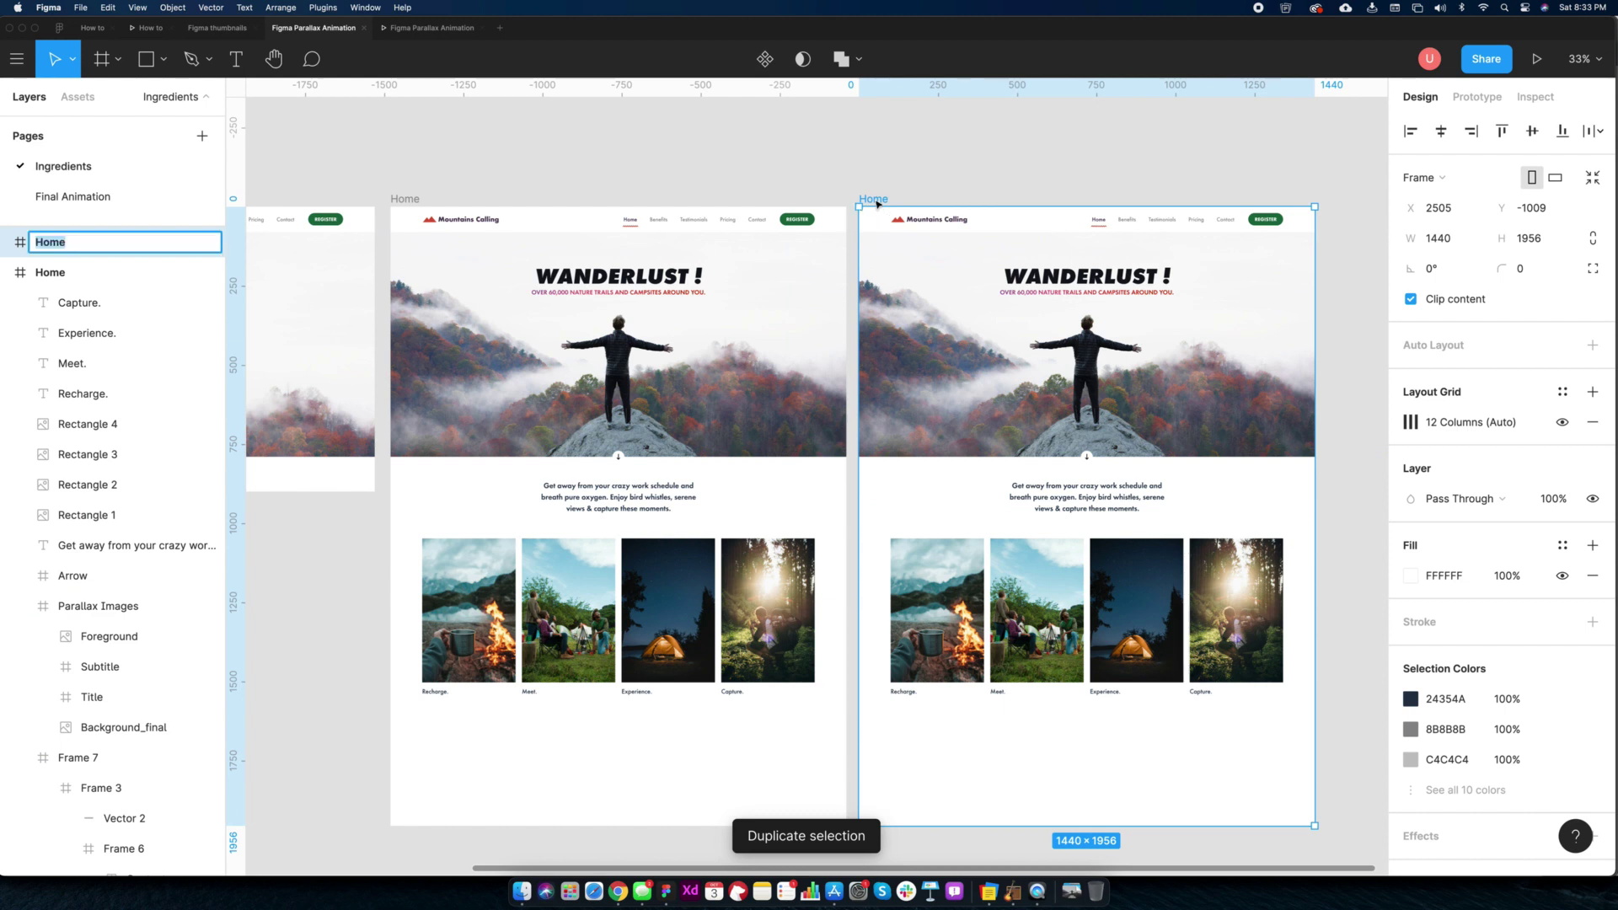
text(Benefits)
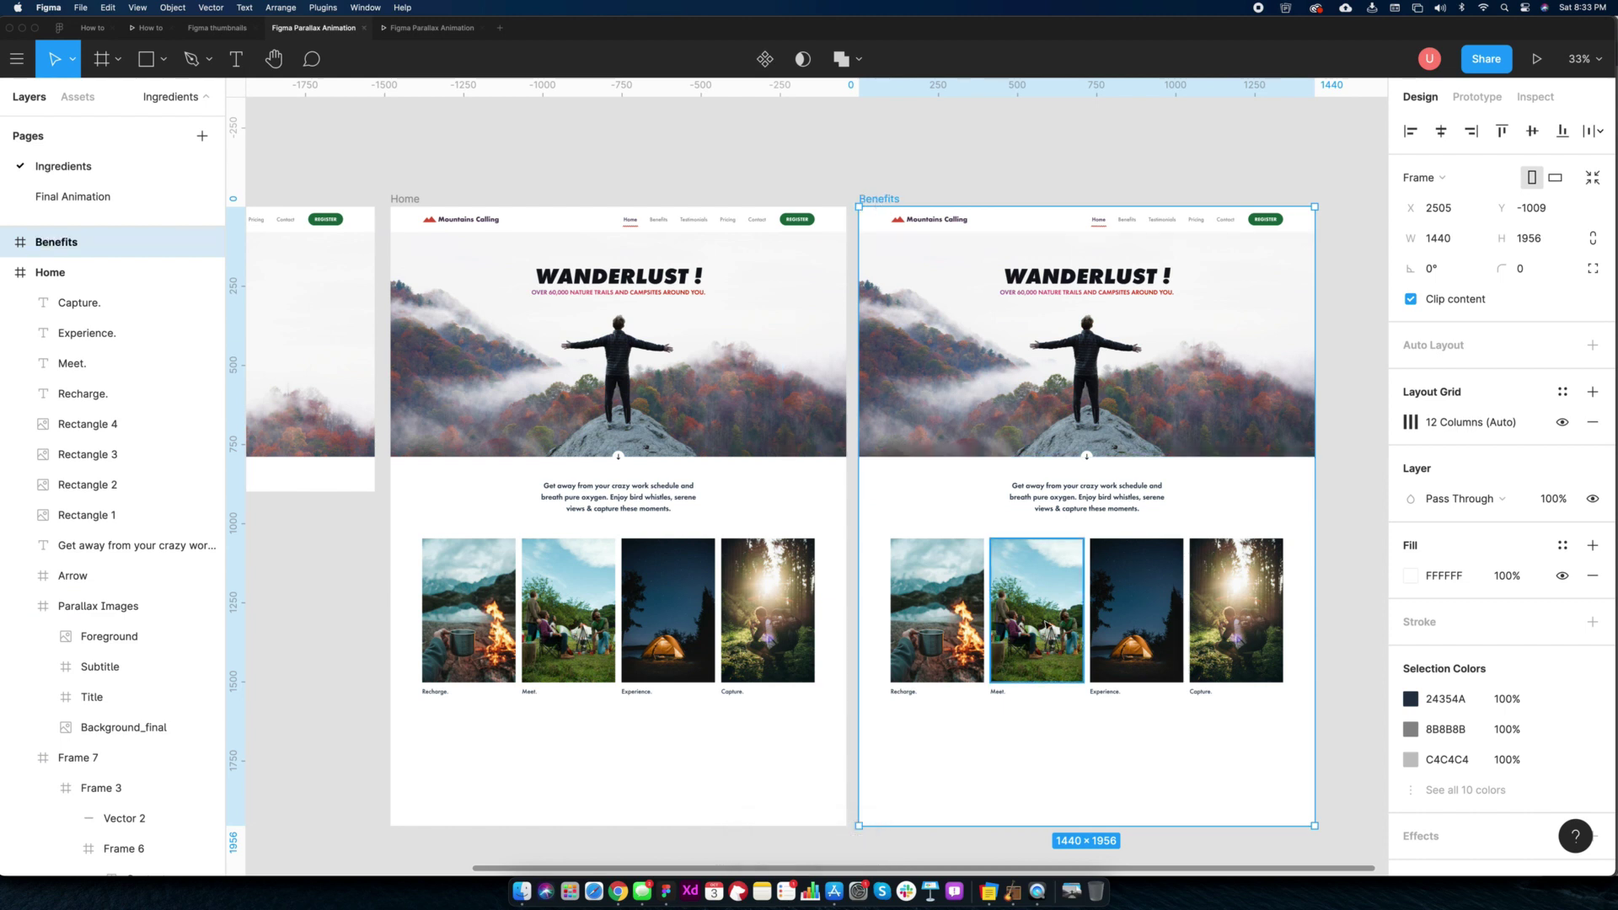
click(913, 154)
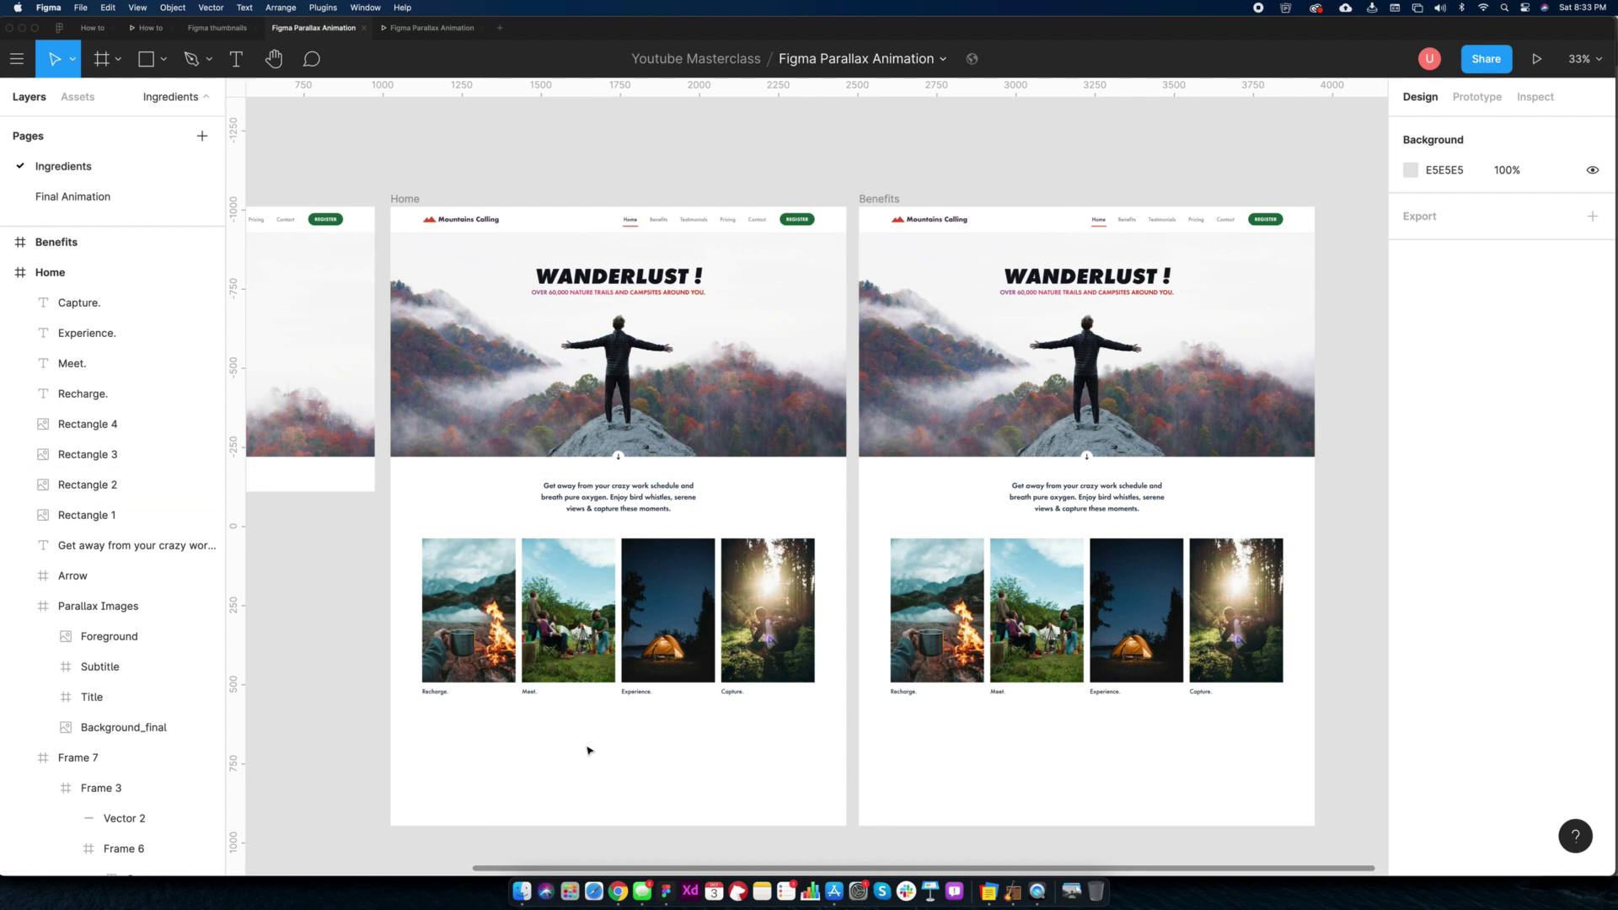
drag(598, 753, 525, 650)
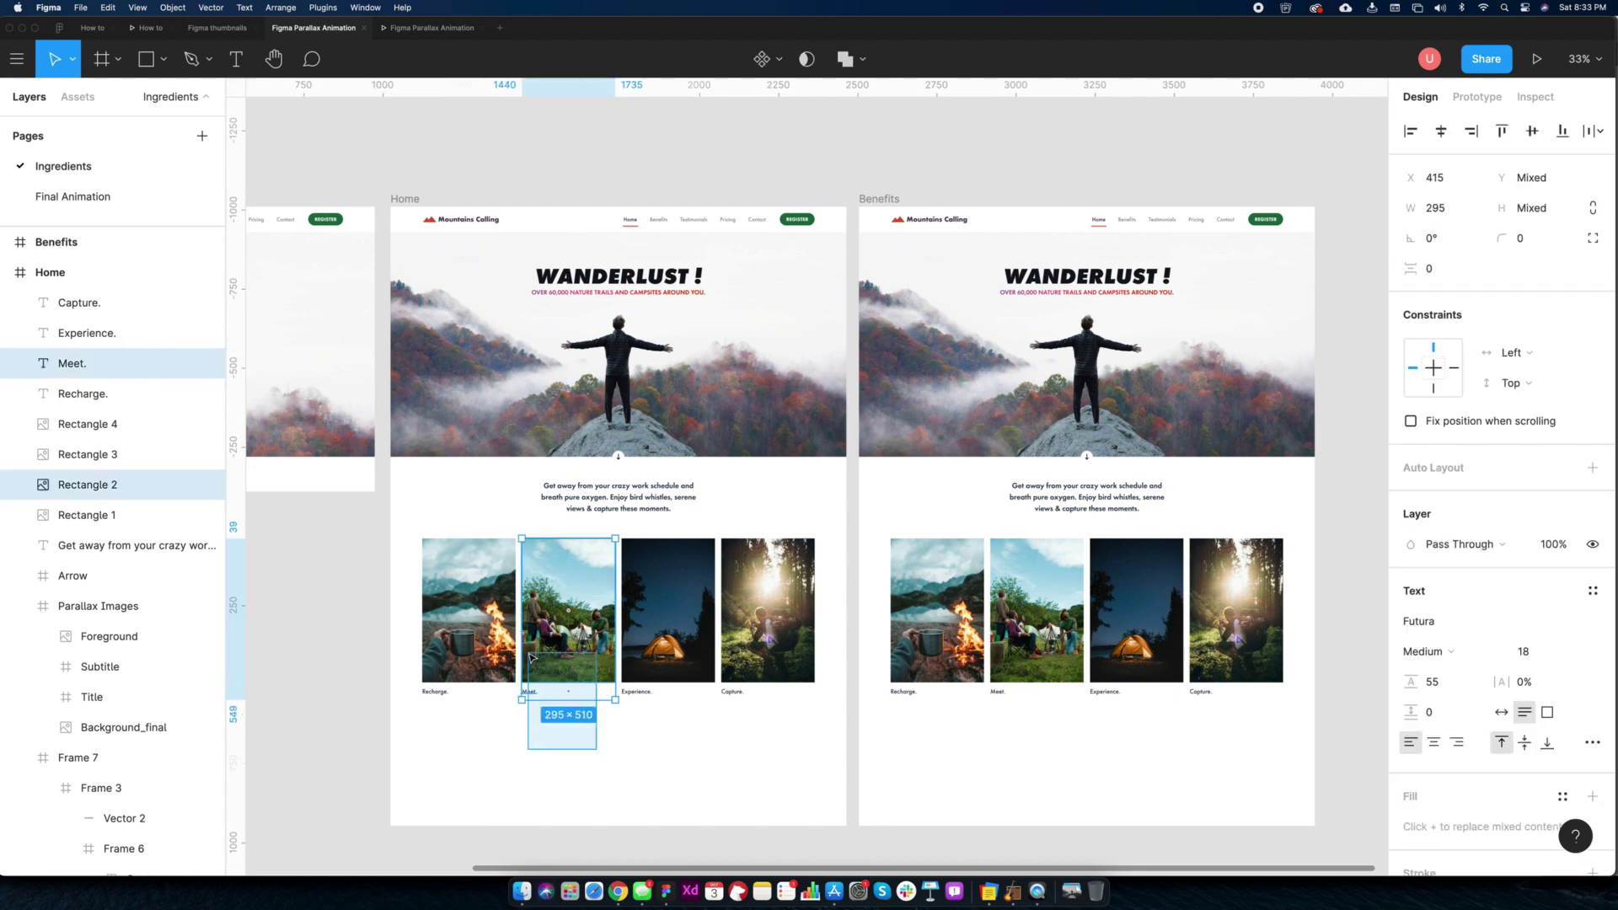
Extend Home and drag its photos lower into a diagonal cascade
click(603, 734)
scroll(618, 728, down, 3)
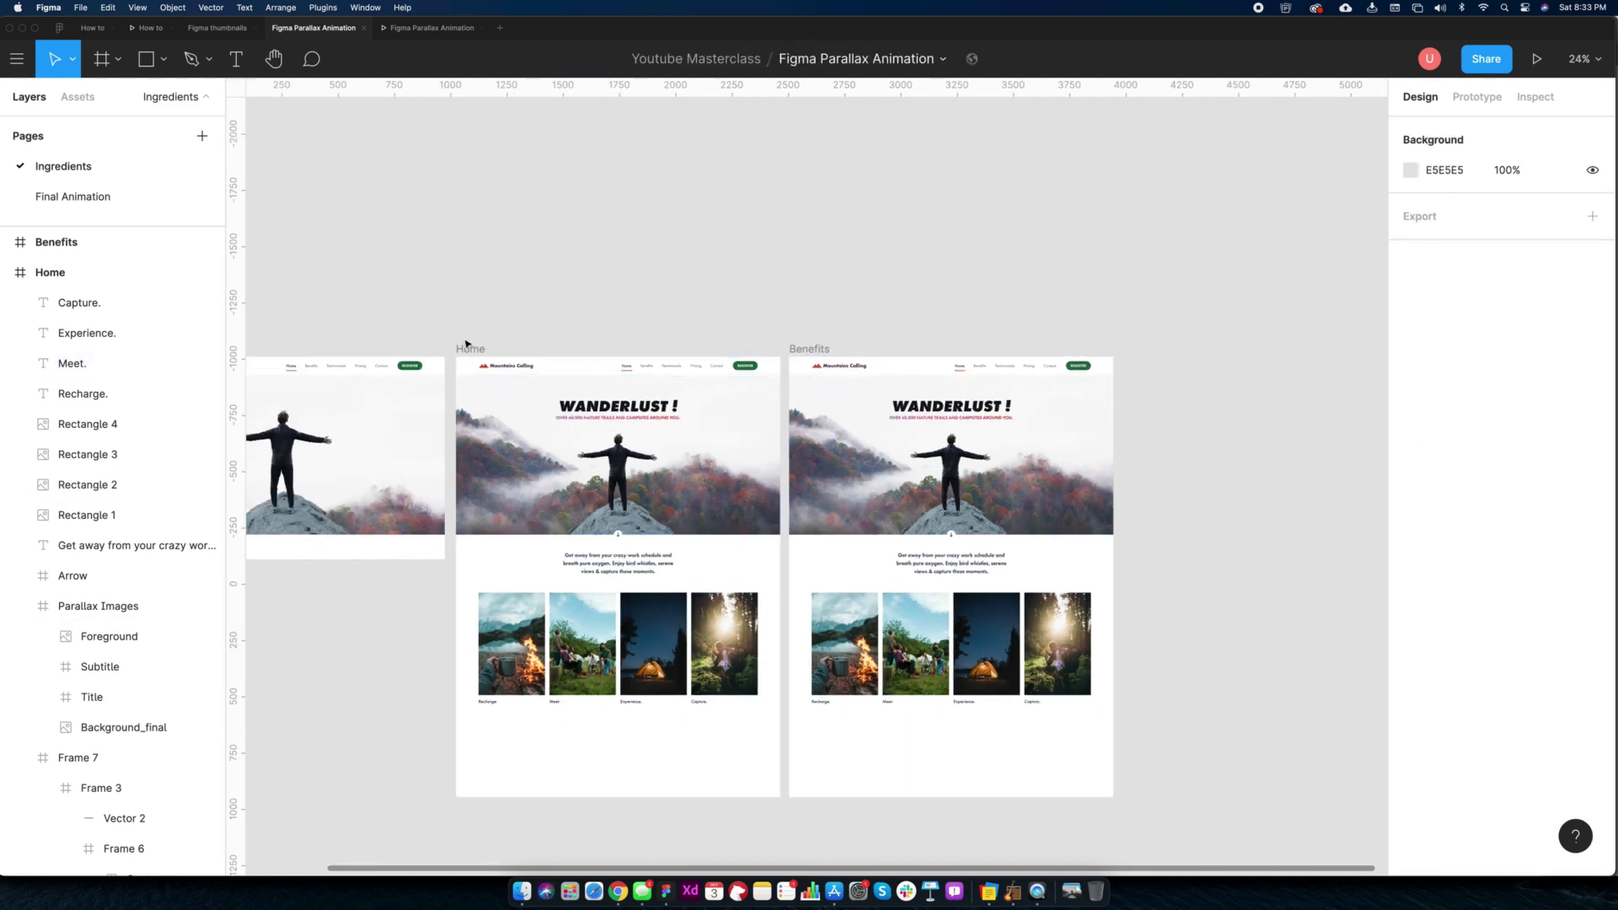
click(470, 347)
mouse_move(621, 796)
mouse_down()
mouse_move(619, 868)
mouse_move(621, 773)
mouse_up()
scroll(635, 456, up, 4)
scroll(596, 587, up, 4)
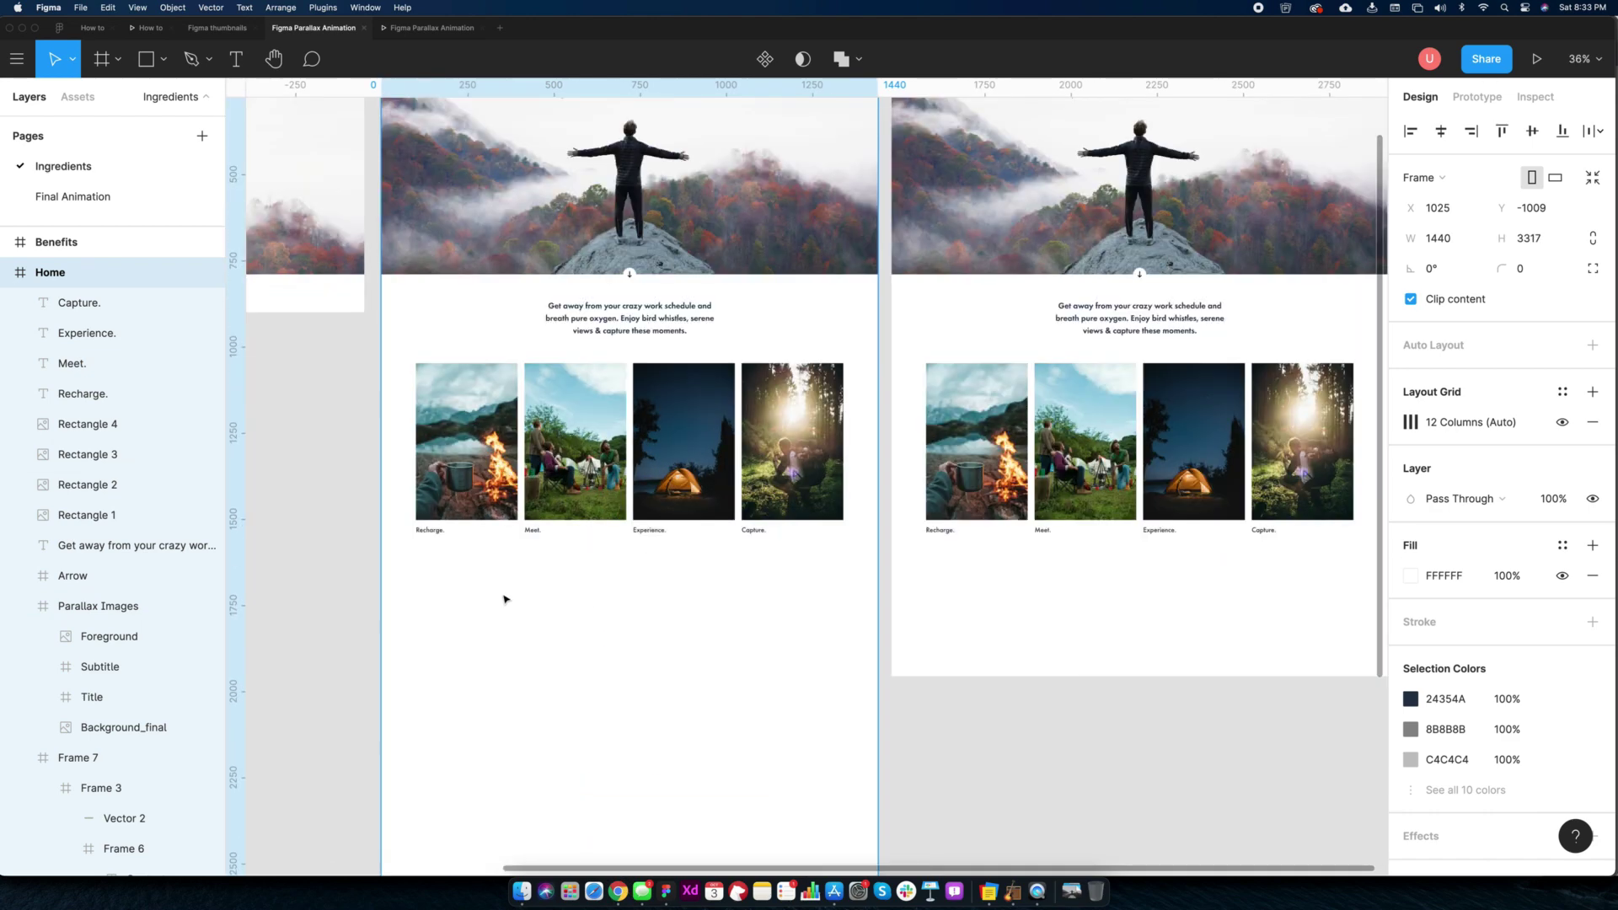
click(346, 579)
drag(574, 590, 782, 421)
drag(782, 412, 783, 481)
drag(662, 648, 778, 552)
mouse_move(784, 474)
mouse_down()
mouse_move(785, 553)
mouse_move(788, 464)
mouse_up()
scroll(786, 553, down, 4)
Move the four photo labels down to follow their photos
drag(790, 391, 792, 470)
click(430, 365)
shift+click(532, 434)
shift+click(649, 513)
shift+click(753, 590)
drag(655, 512, 655, 566)
click(706, 662)
scroll(711, 676, up, 5)
Shift Benefits' Parallax Images, photos, labels and text up about 270 px
click(1053, 421)
scroll(1054, 422, right, 3)
click(1180, 438)
click(999, 433)
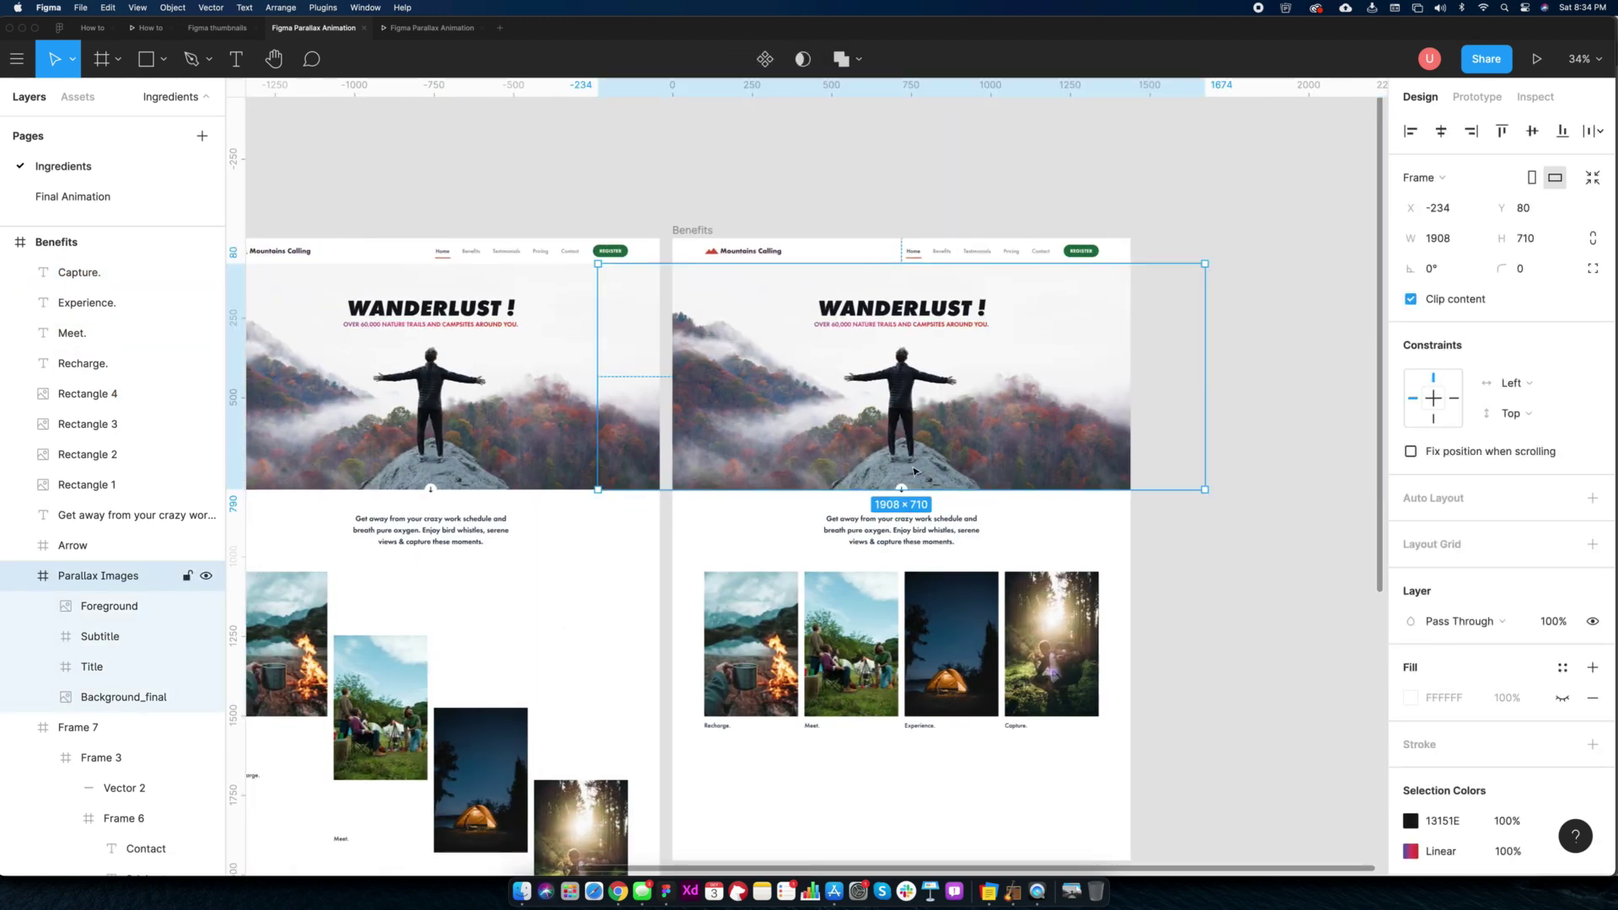
drag(1192, 767, 759, 494)
drag(873, 484, 872, 257)
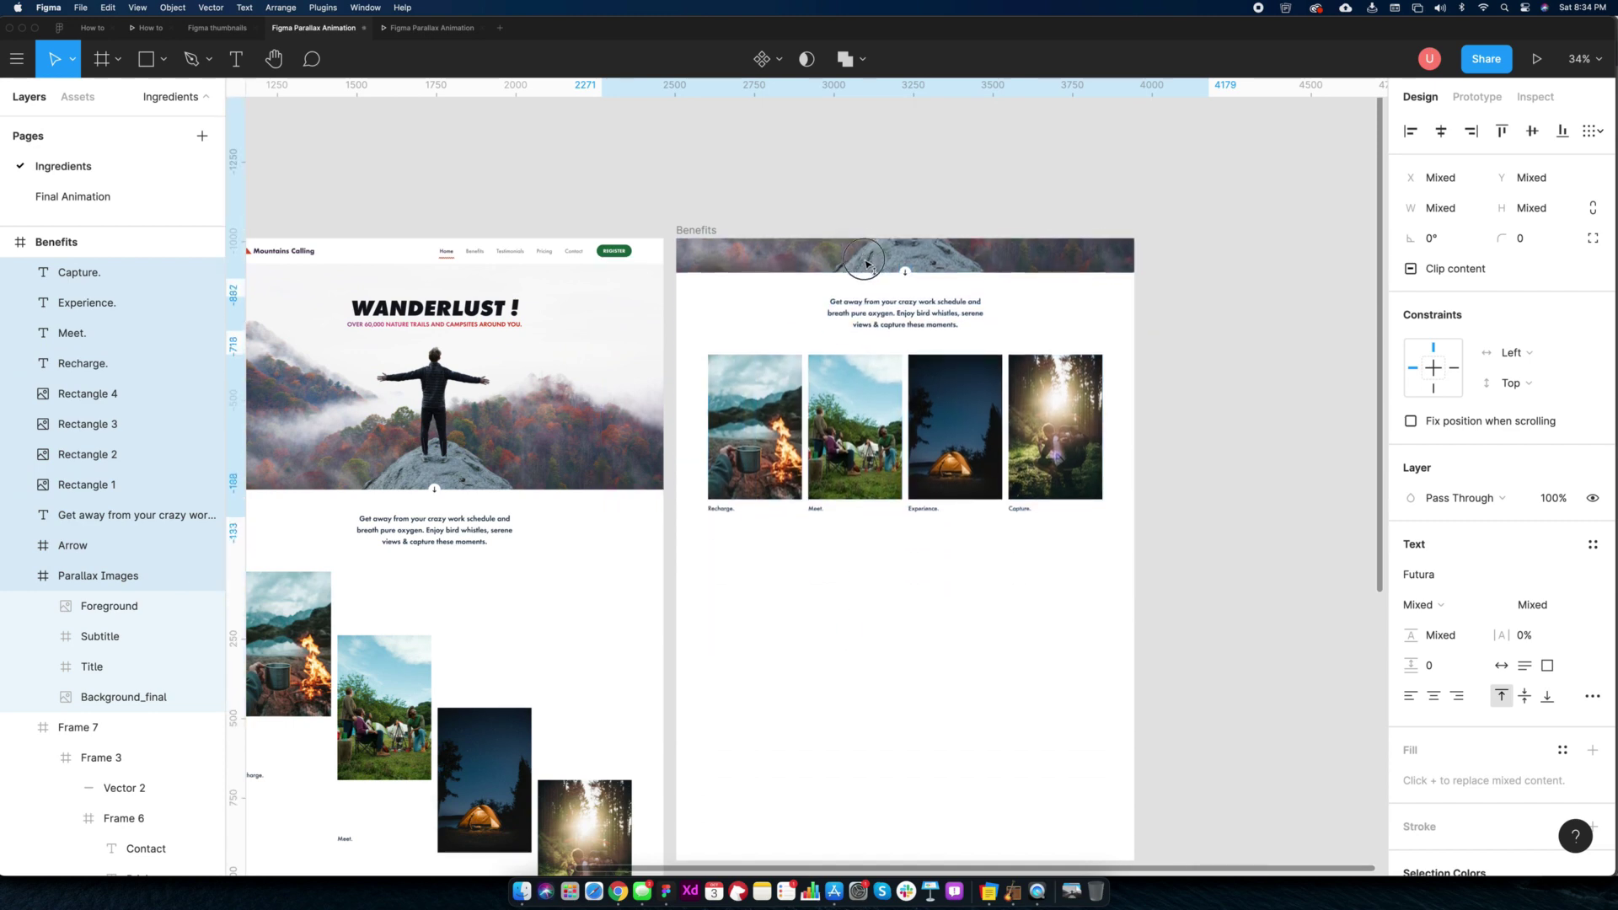
scroll(676, 259, up, 6)
drag(719, 250, 720, 257)
scroll(750, 345, down, 6)
Bring Benefits' menu bar to the front and move the arrow and hero images up behind it
right_click(85, 729)
click(127, 361)
scroll(102, 539, down, 4)
click(75, 567)
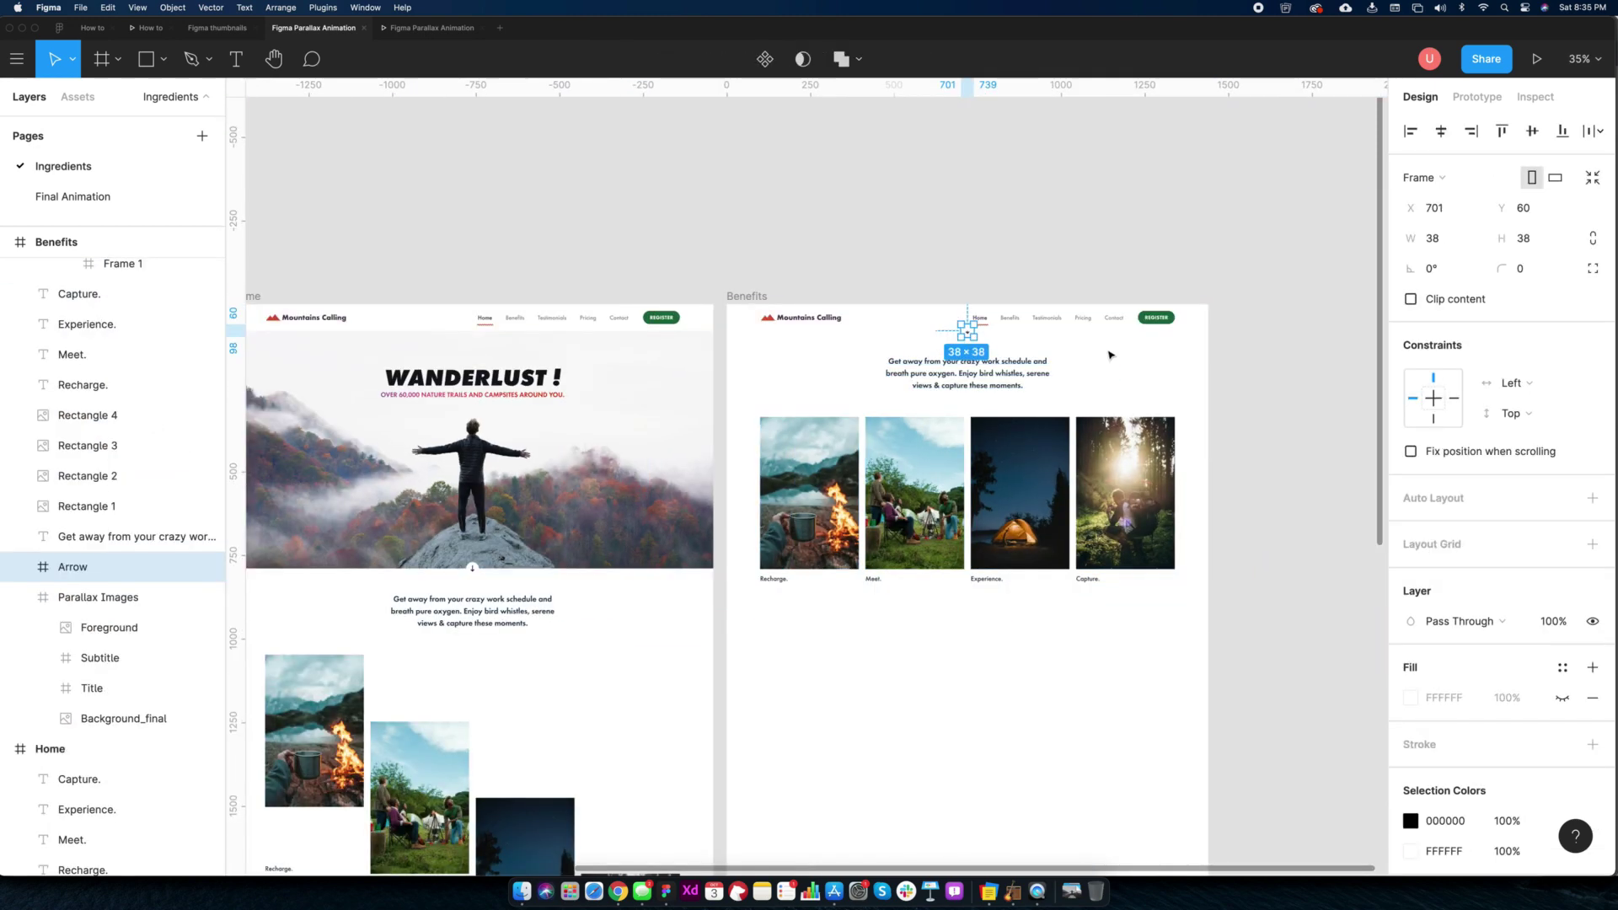
shift+click(91, 597)
key(shift+Up)
click(118, 718)
click(110, 627)
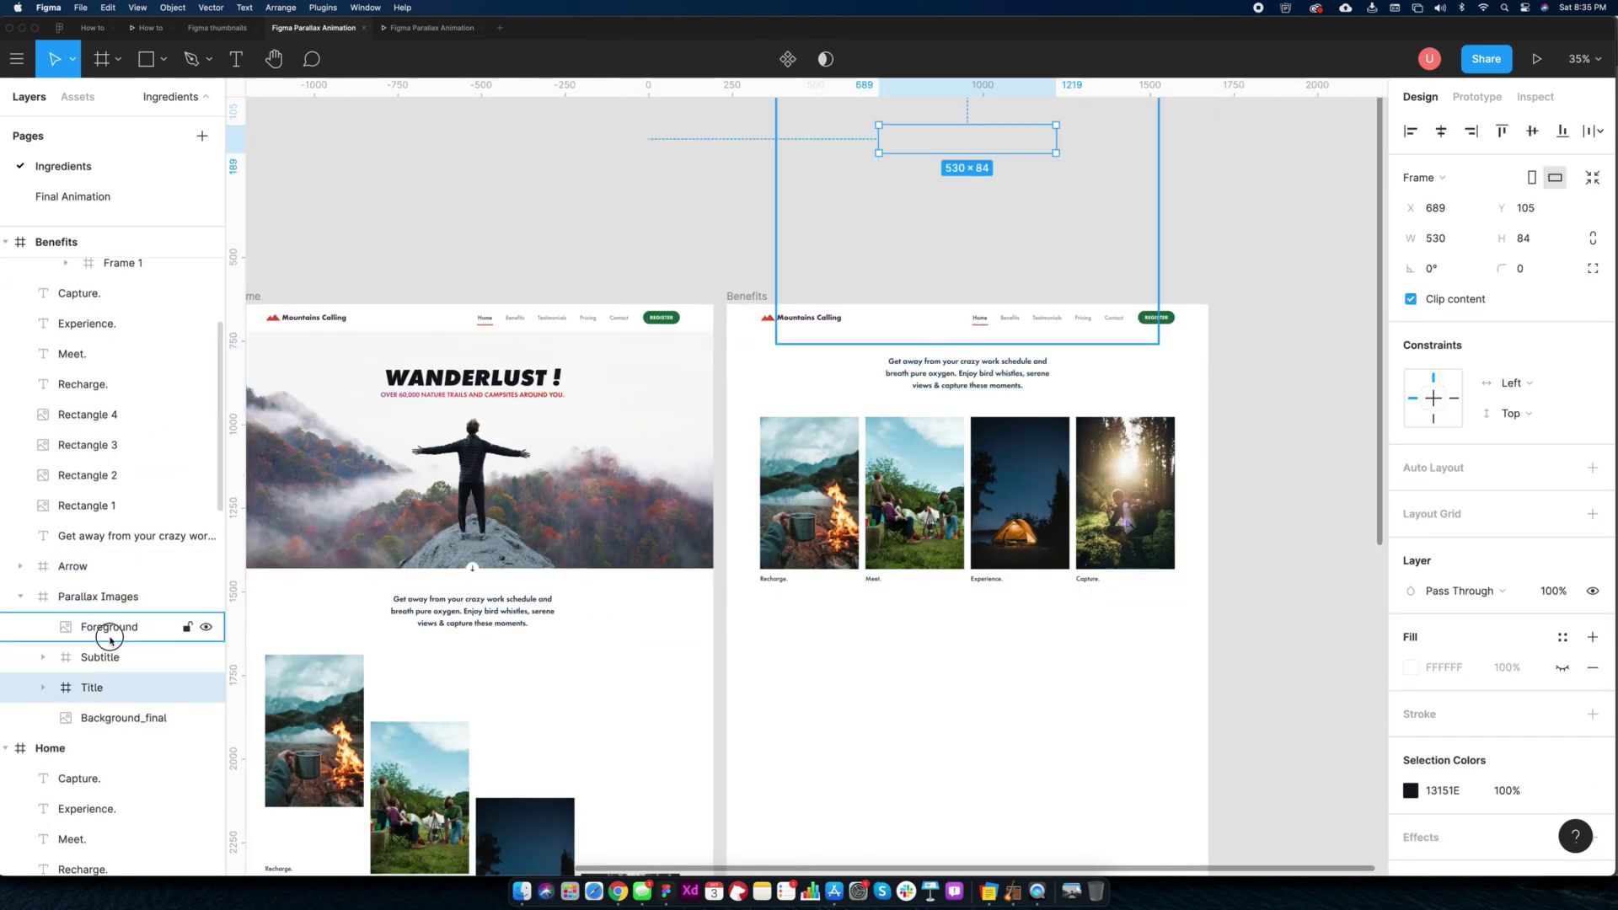
click(989, 701)
Shorten the Benefits and Home frames from their bottom edges to screen height
click(747, 296)
scroll(937, 263, down, 3)
drag(943, 749, 943, 466)
click(940, 539)
scroll(646, 289, left, 3)
scroll(649, 287, down, 4)
click(617, 188)
drag(701, 663, 698, 354)
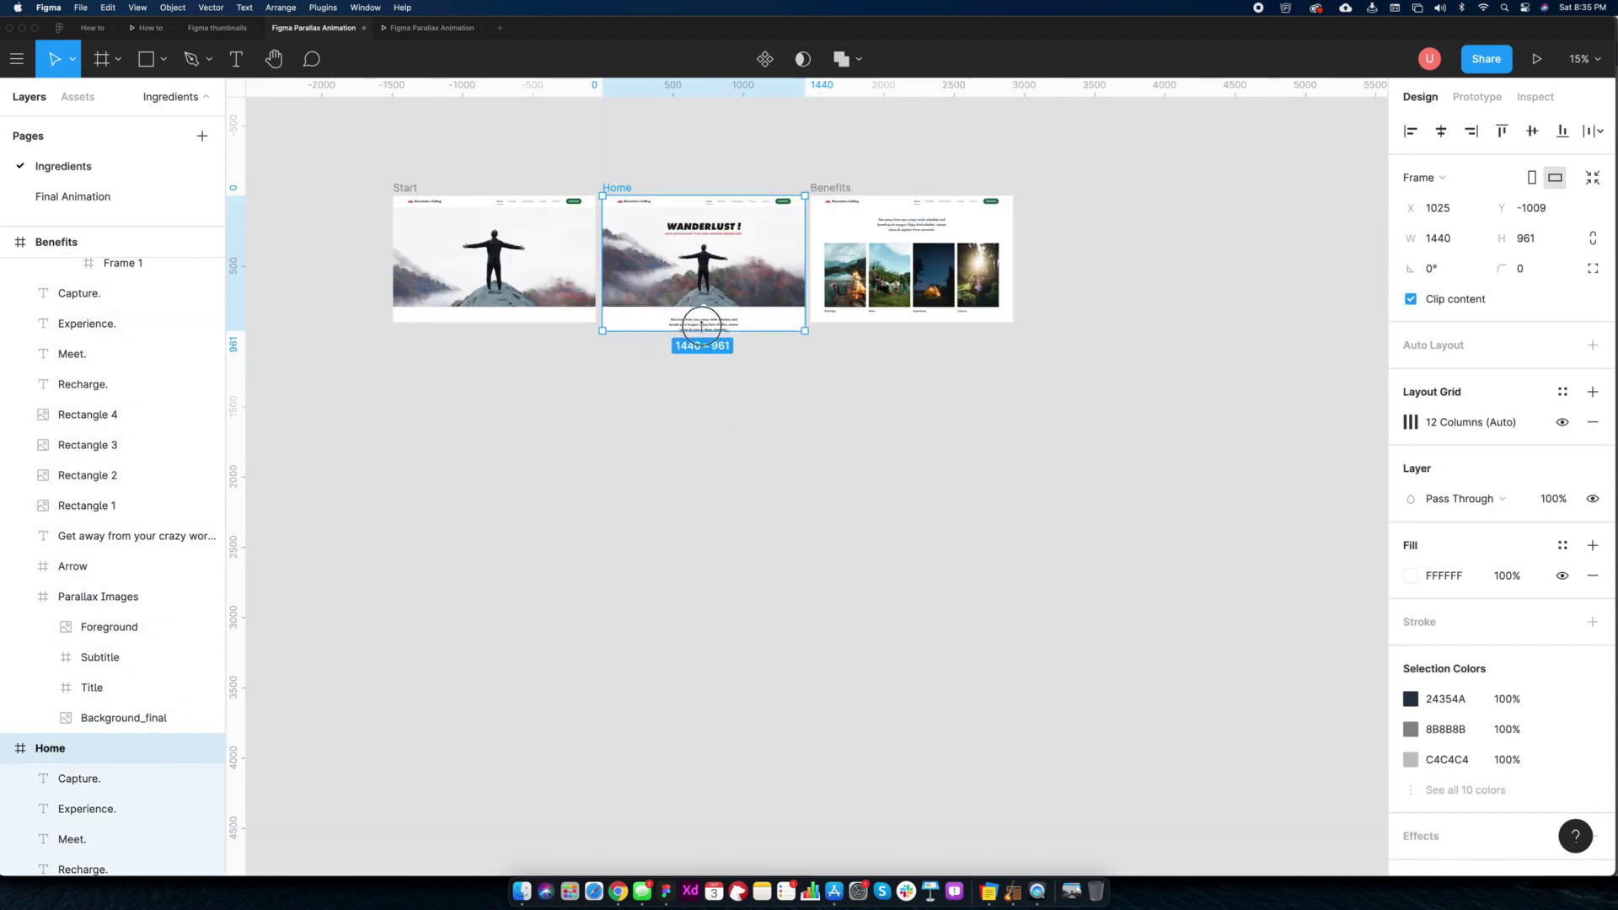
Link Home's arrow to Benefits with Smart Animate, custom 0.81, 0, 0.29, 1 easing, 1500 ms
scroll(745, 387, up, 3)
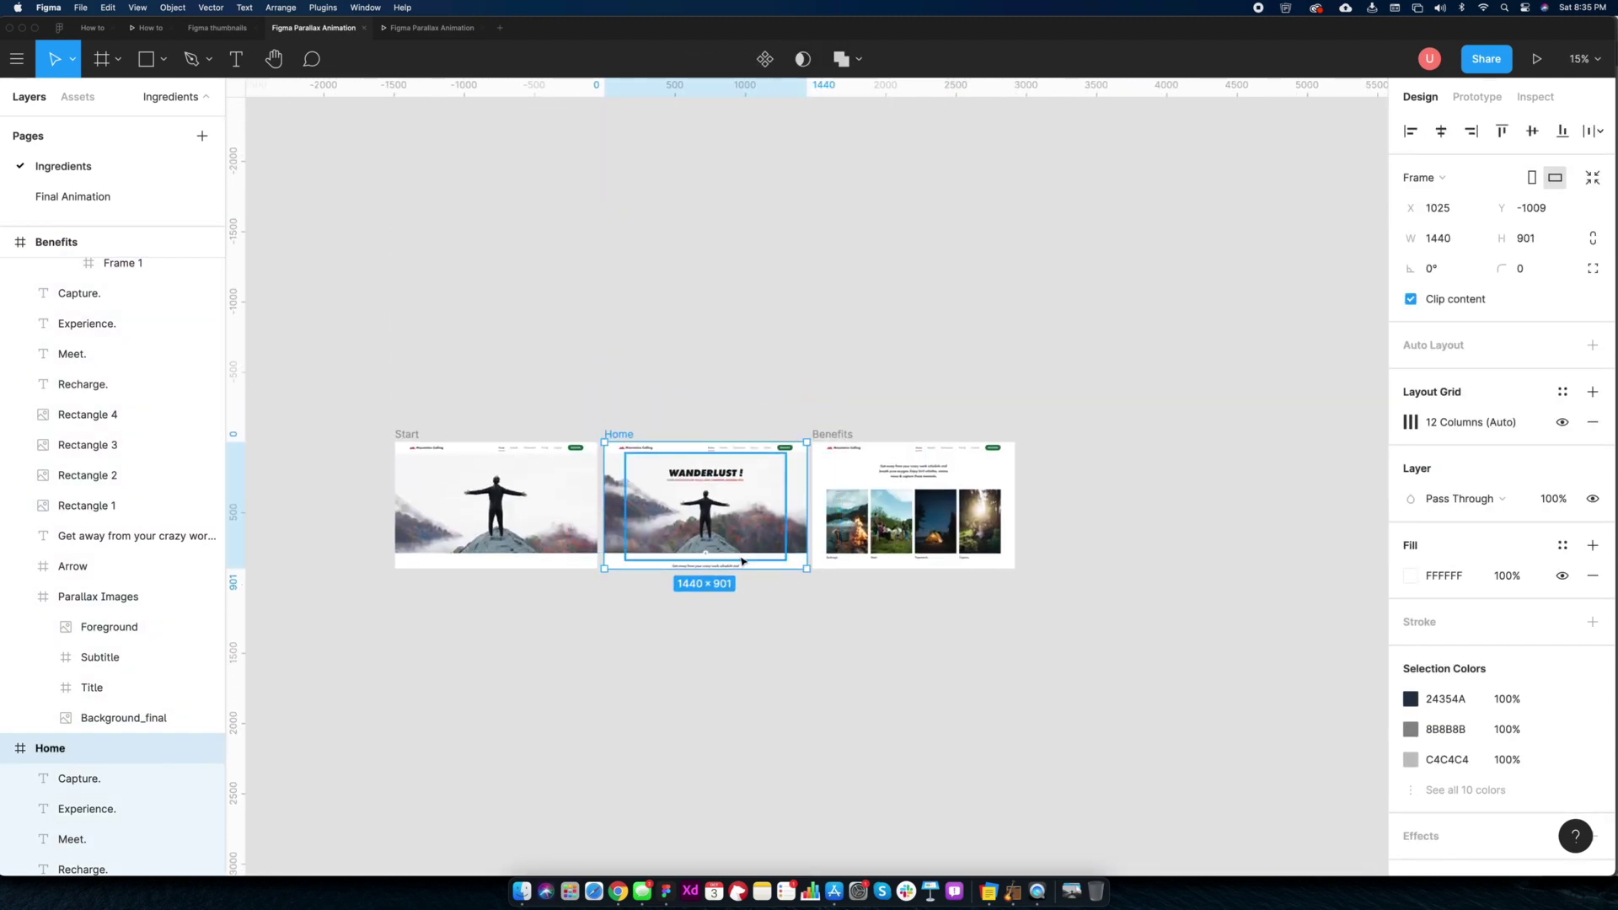
scroll(742, 560, up, 5)
click(637, 549)
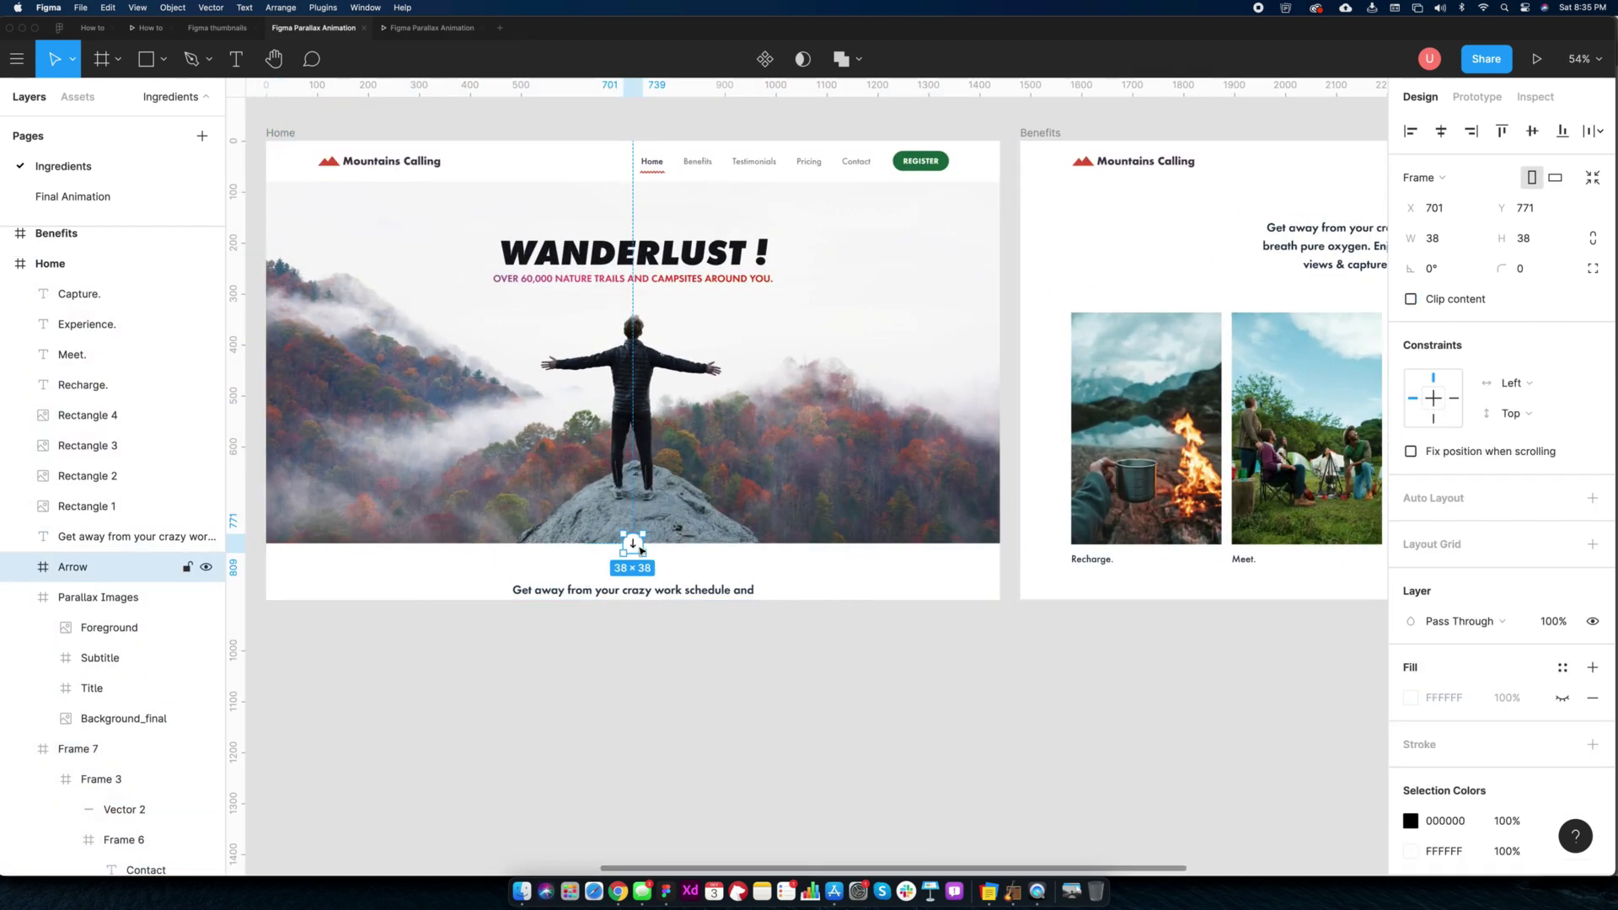
scroll(637, 550, down, 3)
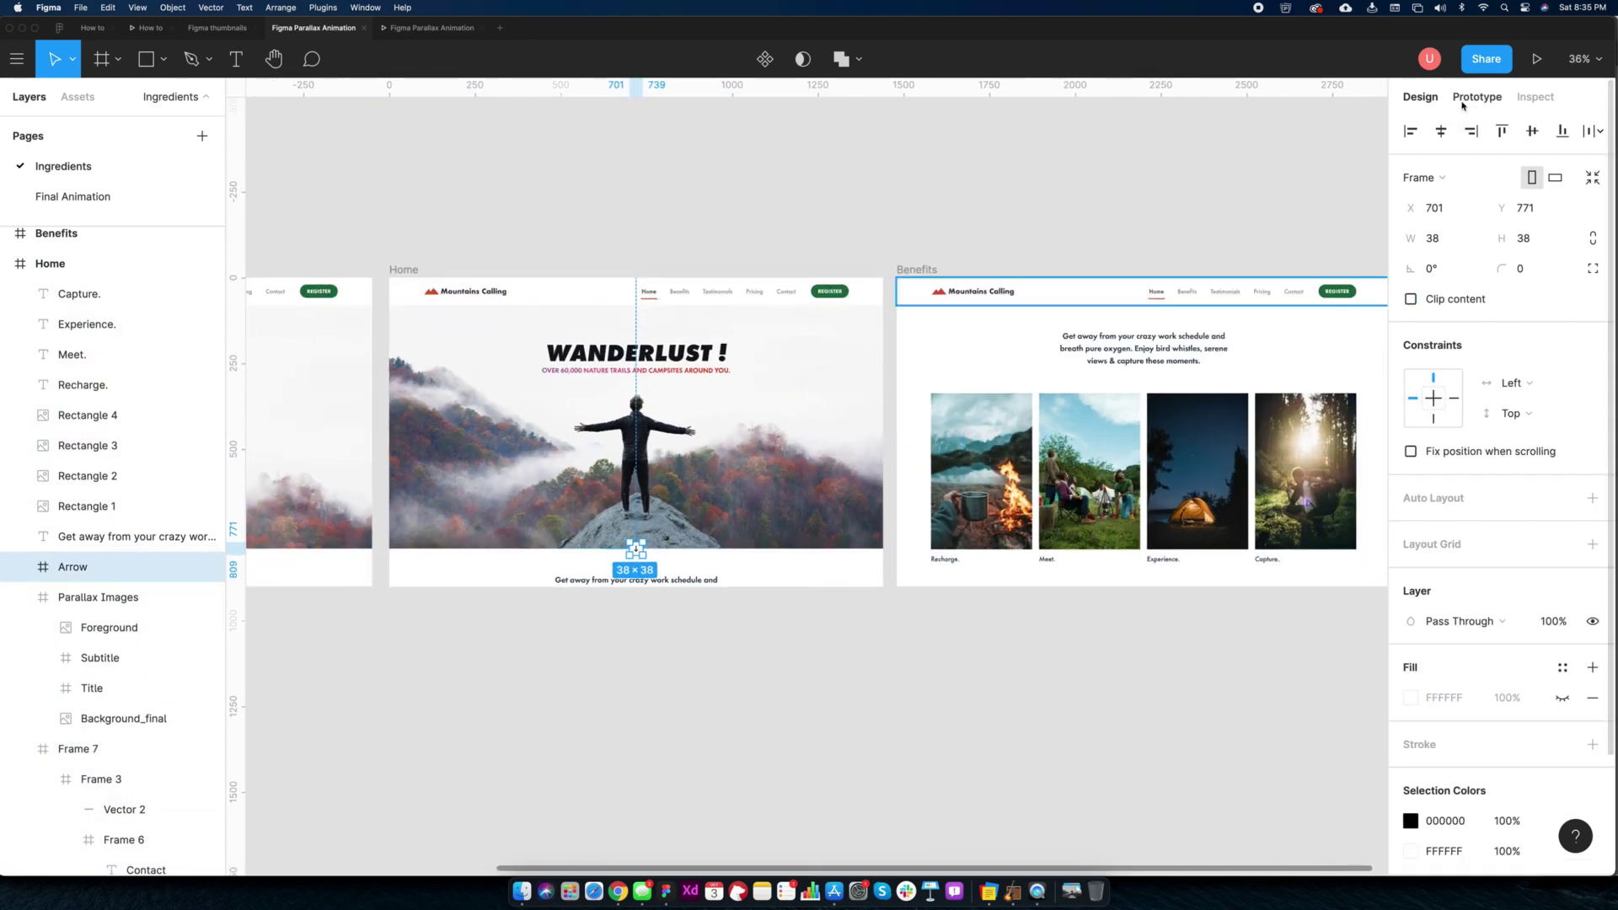
click(1477, 96)
drag(648, 550, 995, 511)
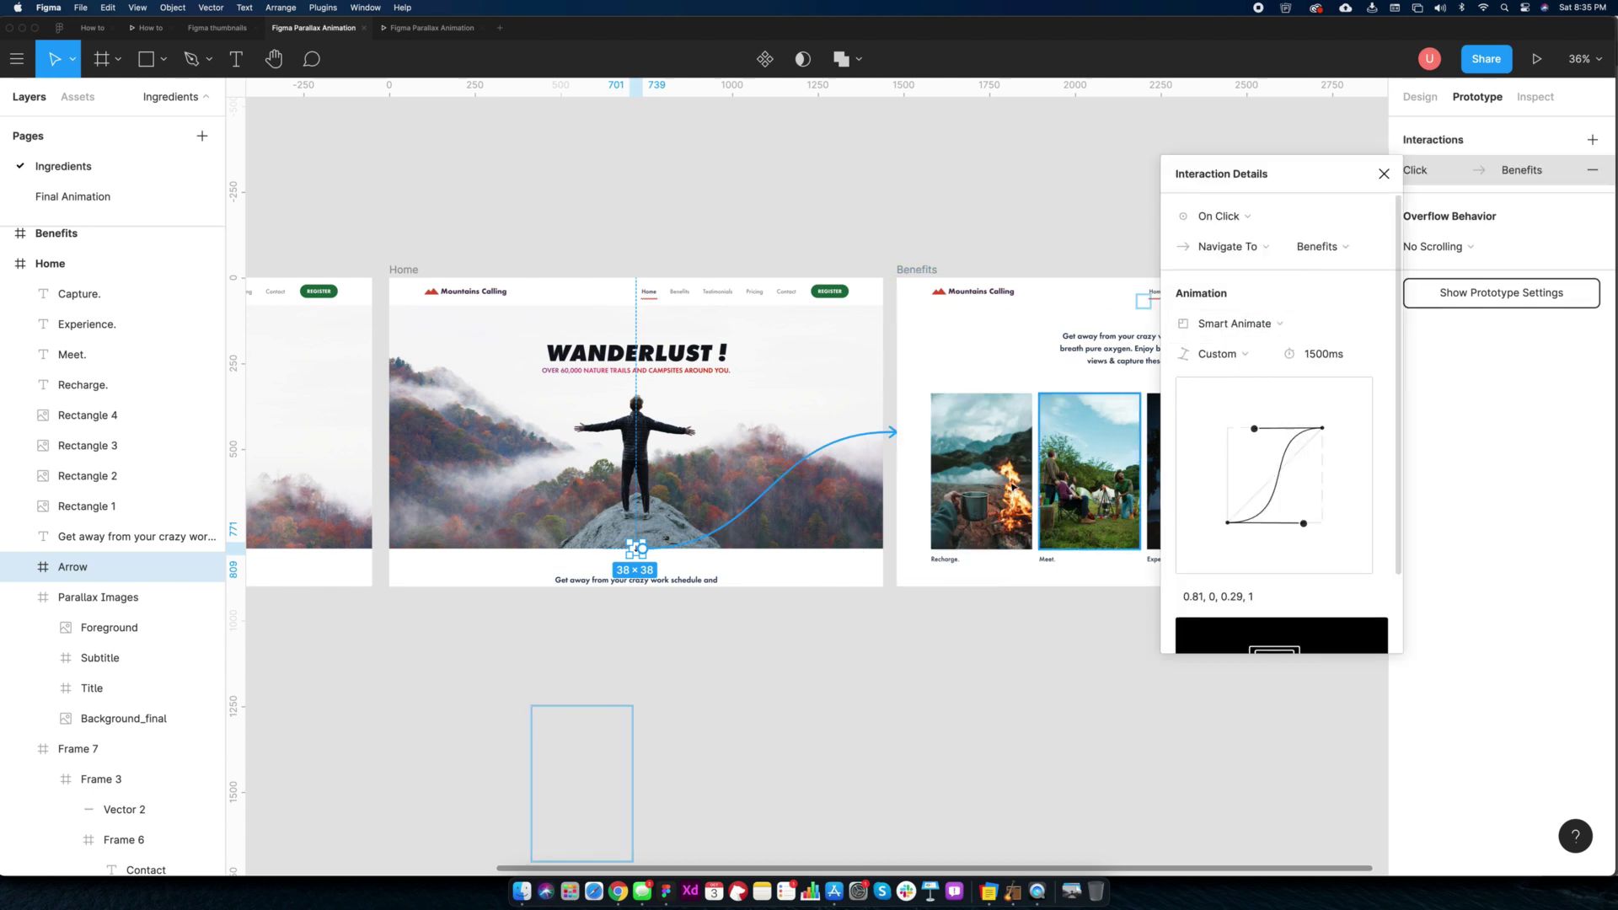
scroll(837, 553, right, 5)
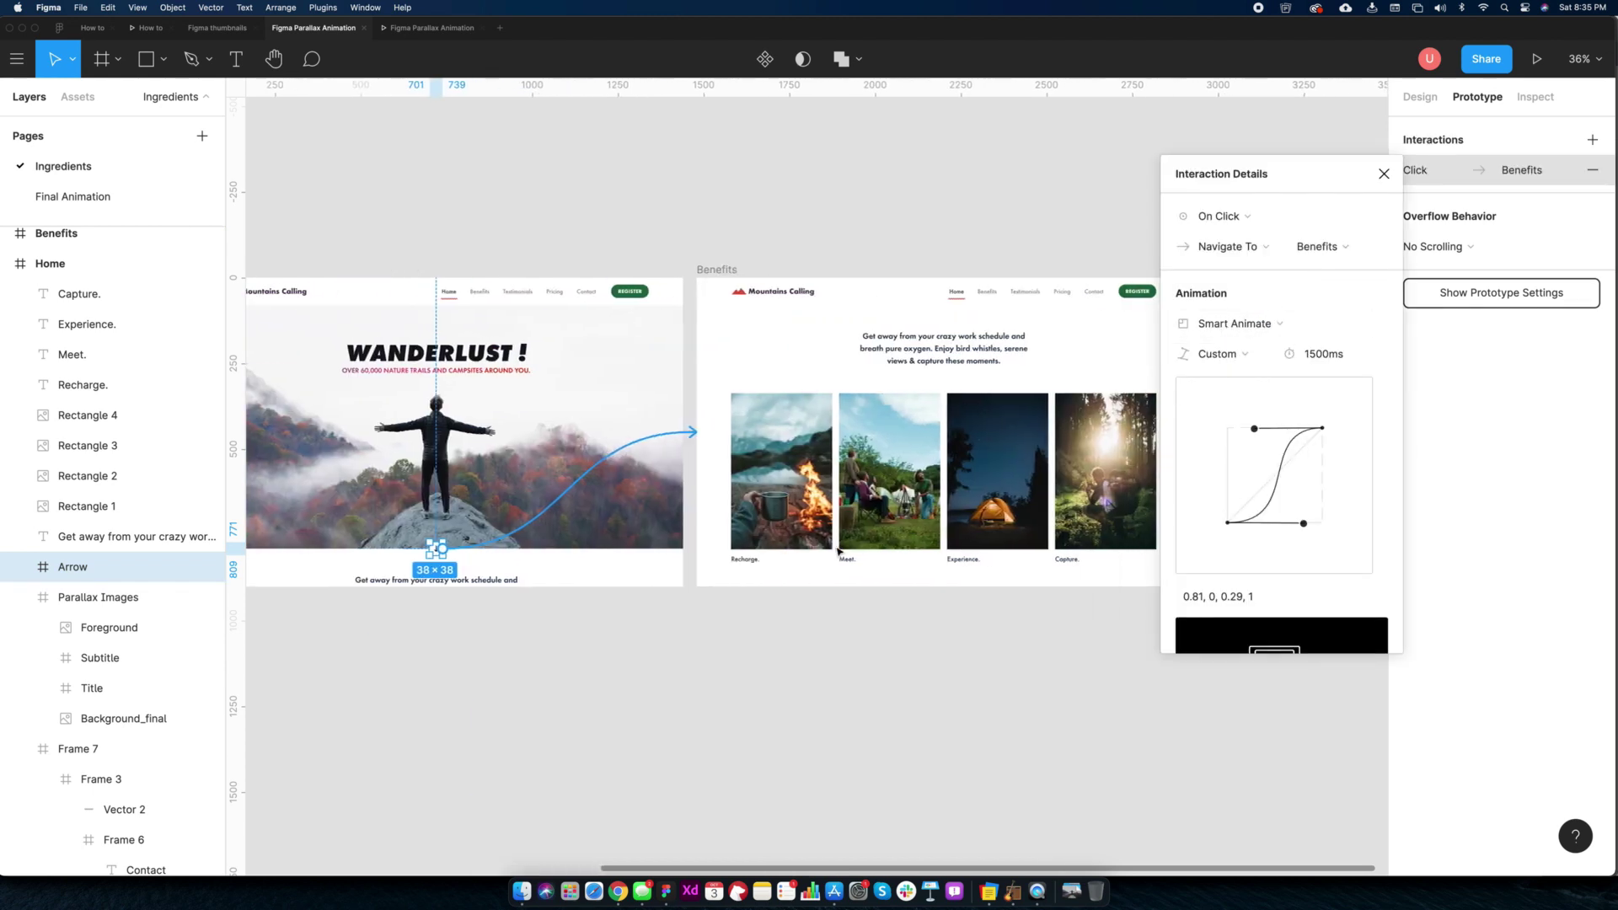
Link Home's Benefits nav item to the Benefits frame
click(853, 643)
drag(484, 294, 978, 305)
scroll(1002, 292, up, 5)
scroll(1001, 292, up, 10)
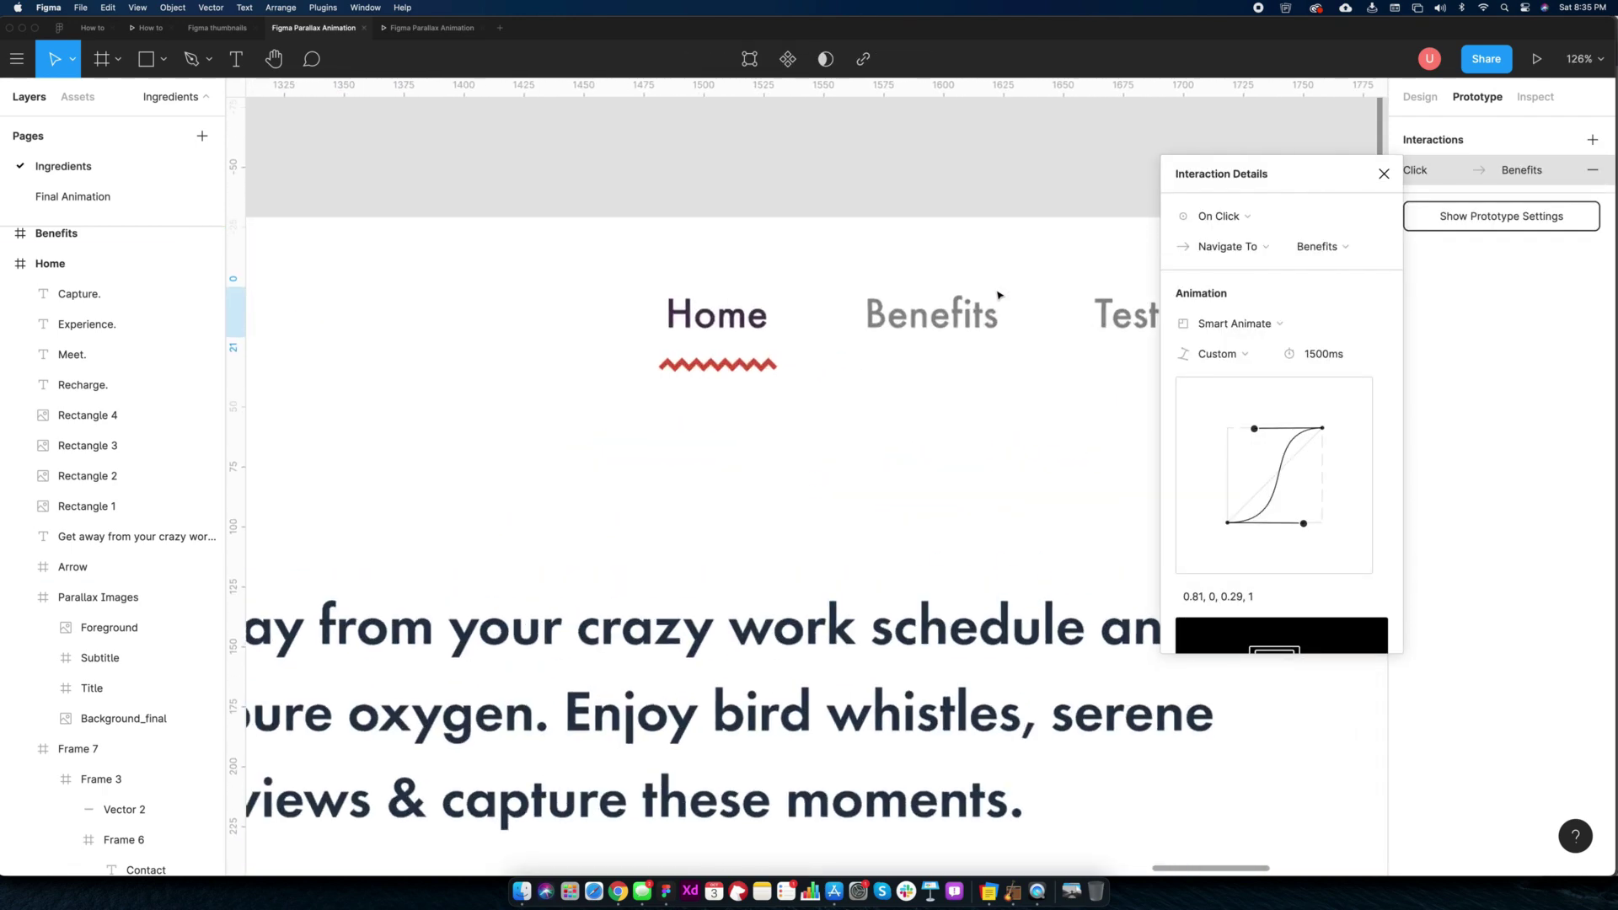
Move the wavy underline beneath Benefits in the Benefits menu and centre it horizontally
click(756, 321)
click(909, 329)
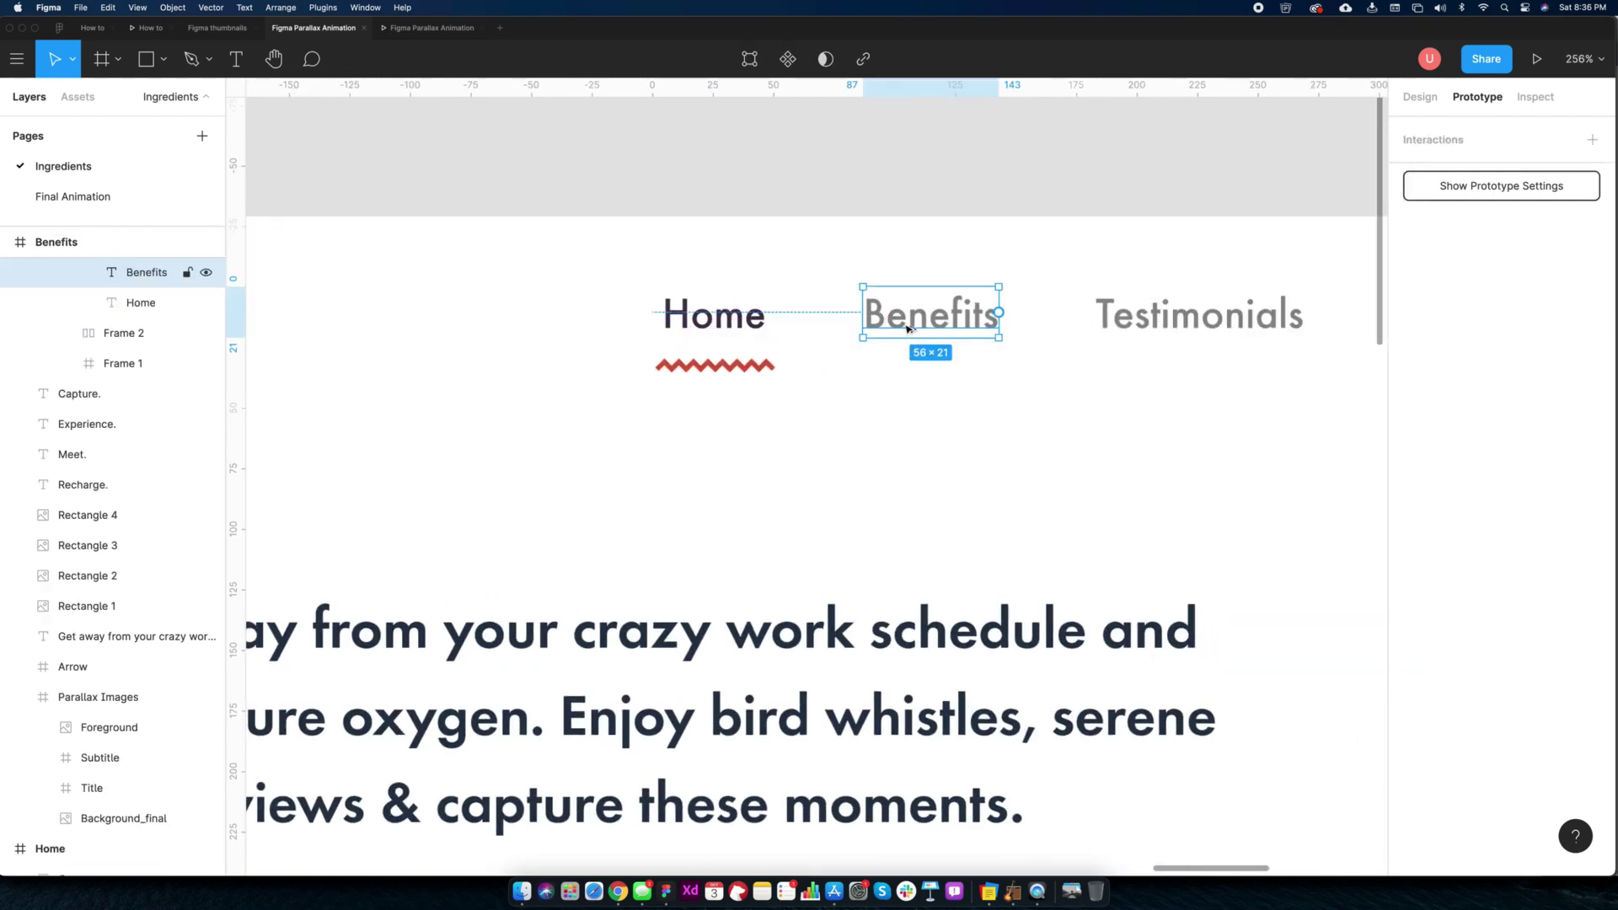
click(1176, 318)
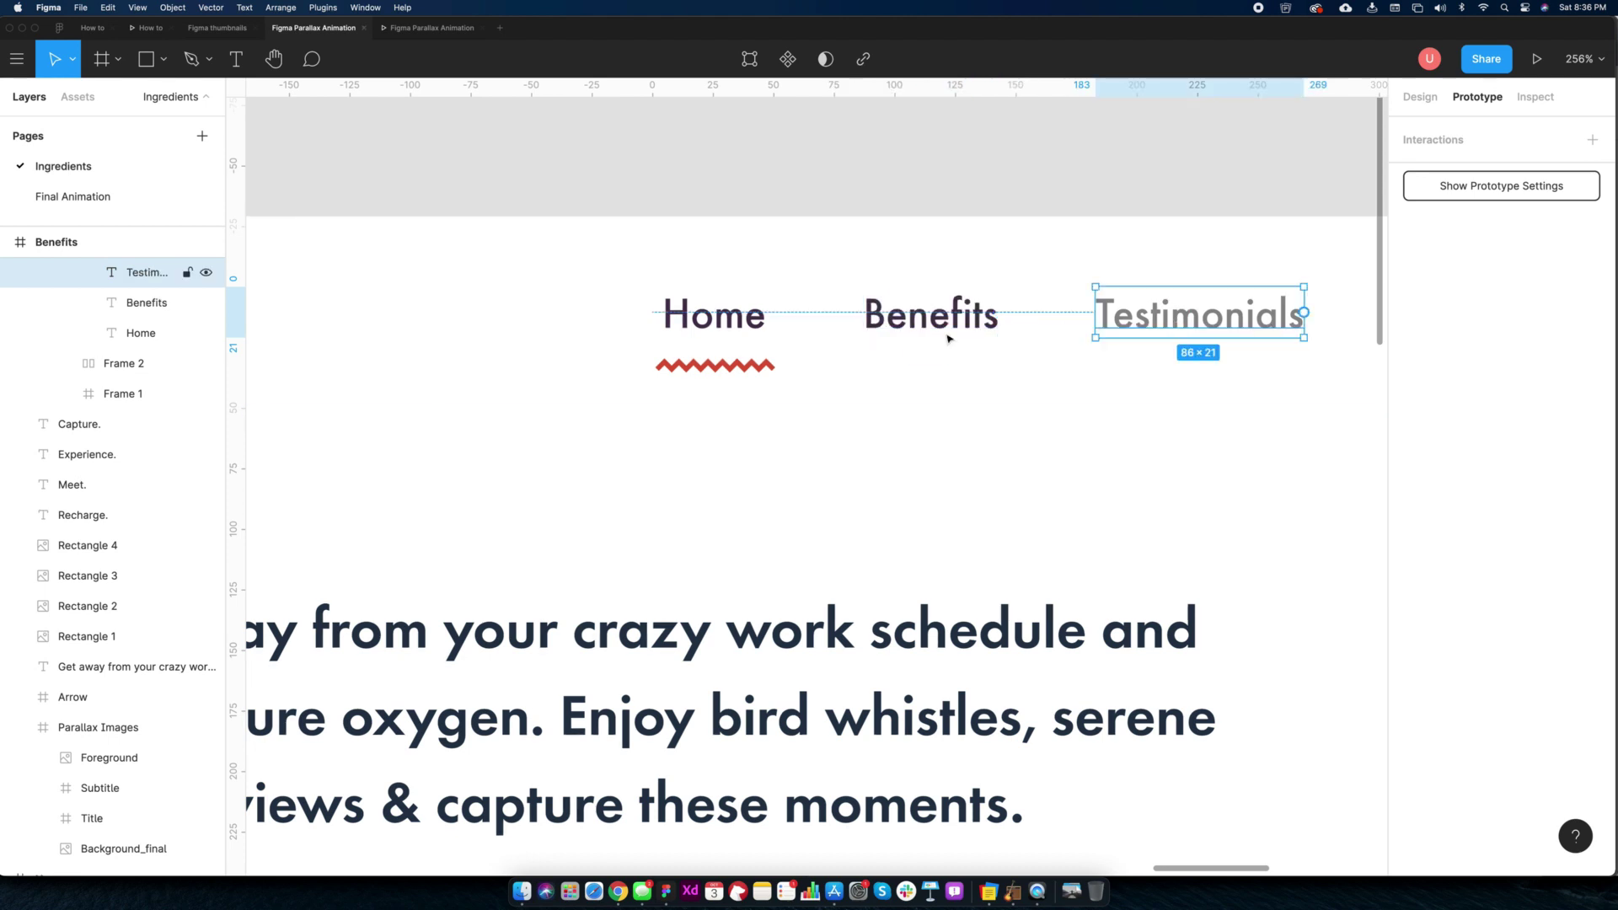
click(685, 334)
drag(747, 365, 958, 364)
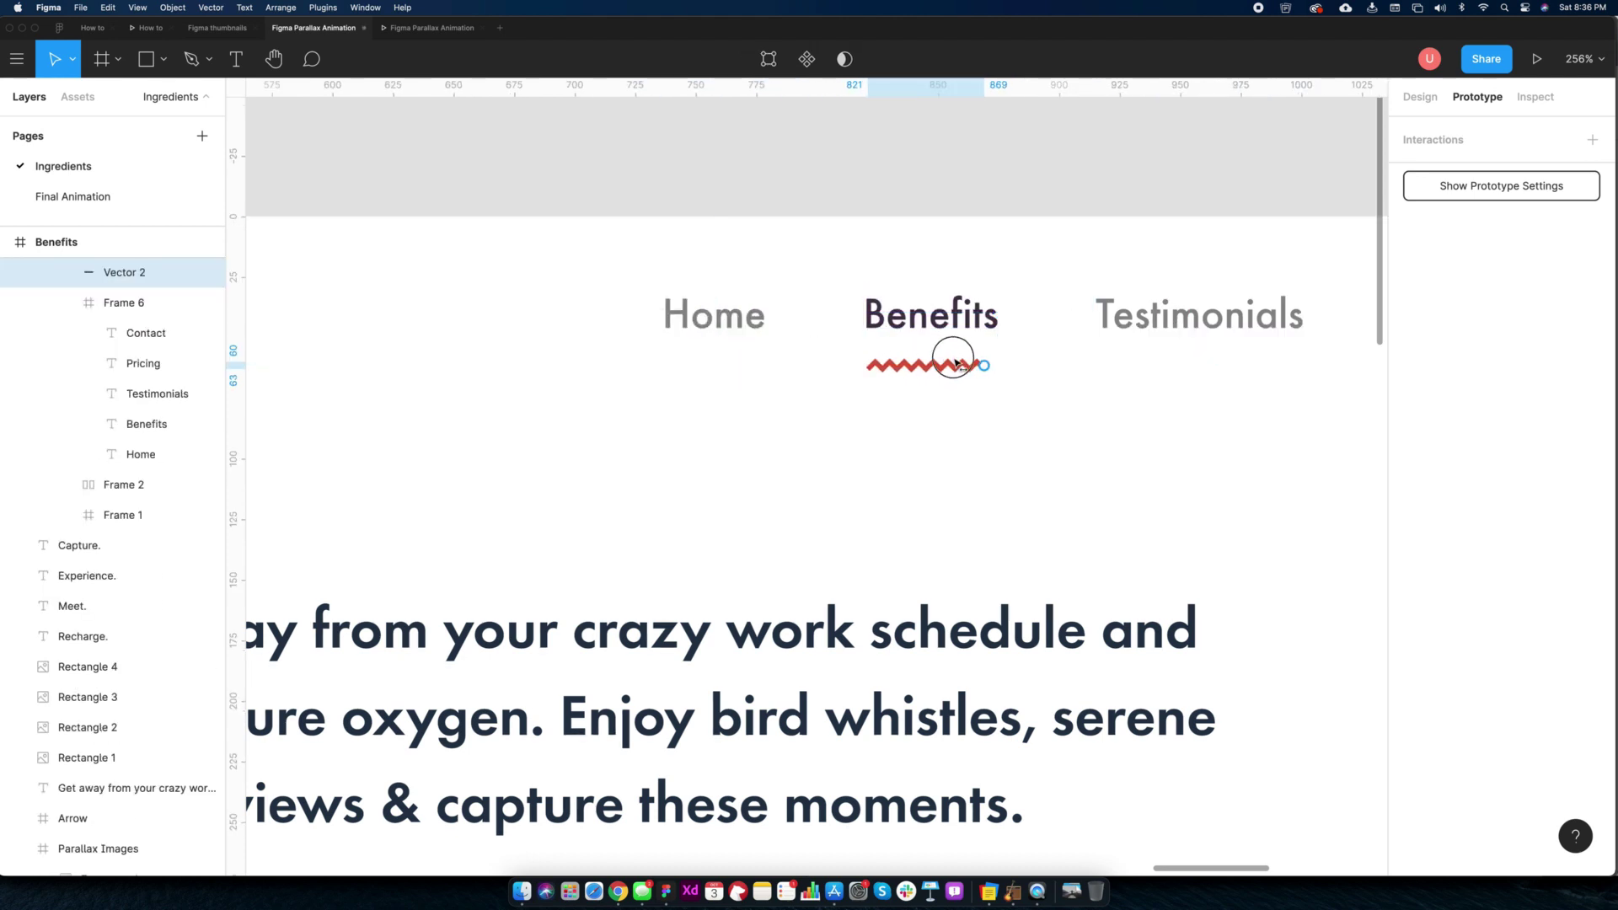
shift+click(961, 313)
click(1420, 97)
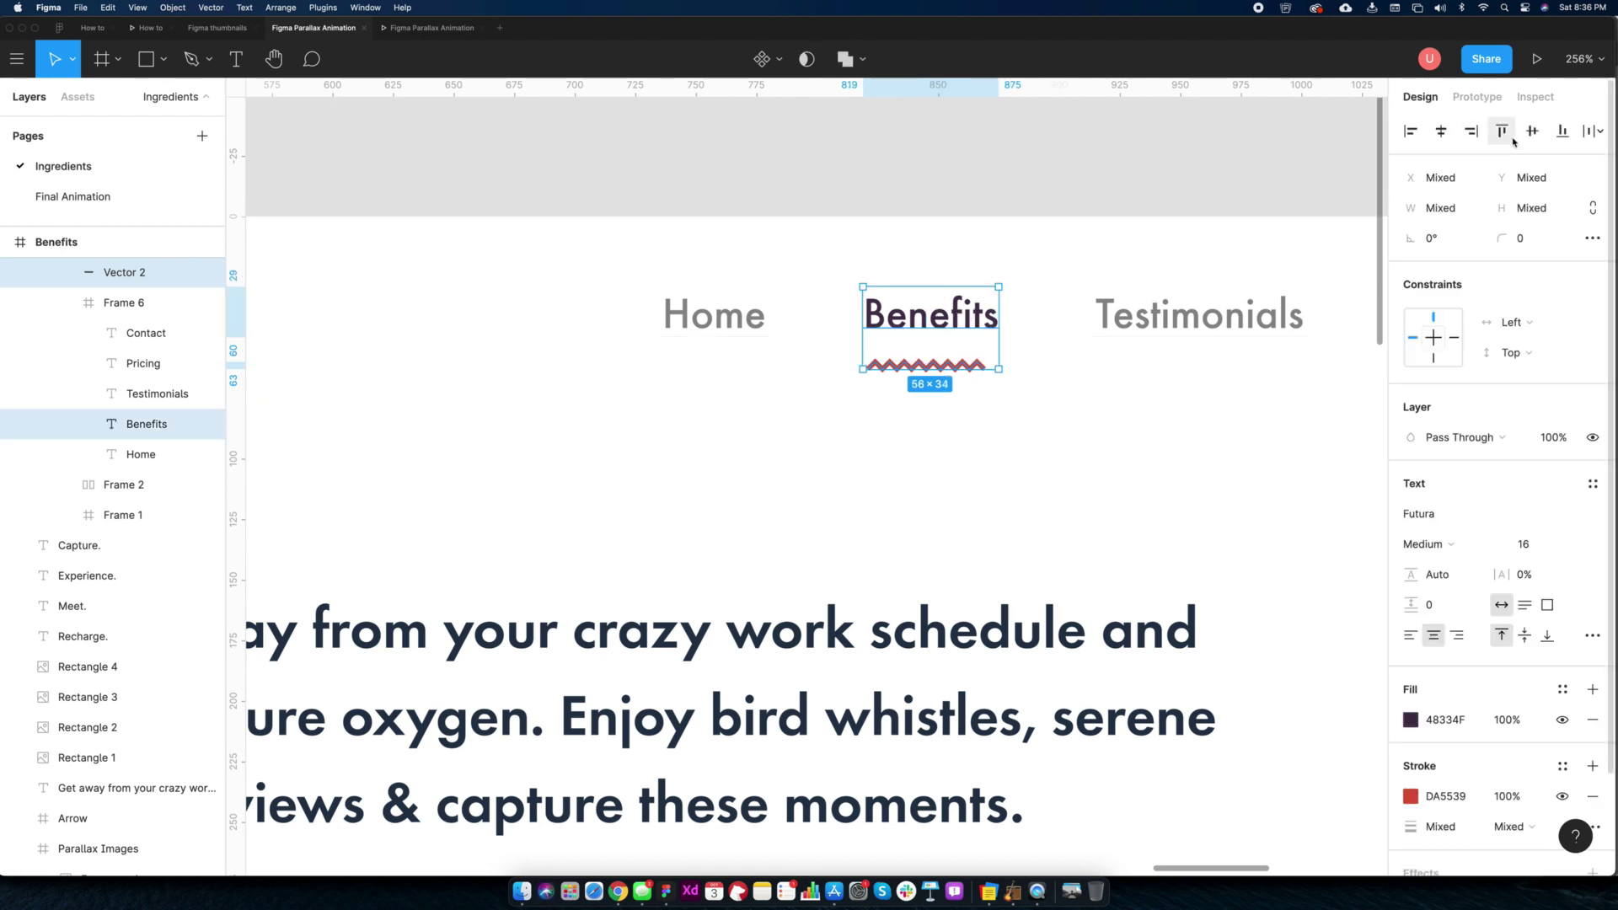
click(1441, 131)
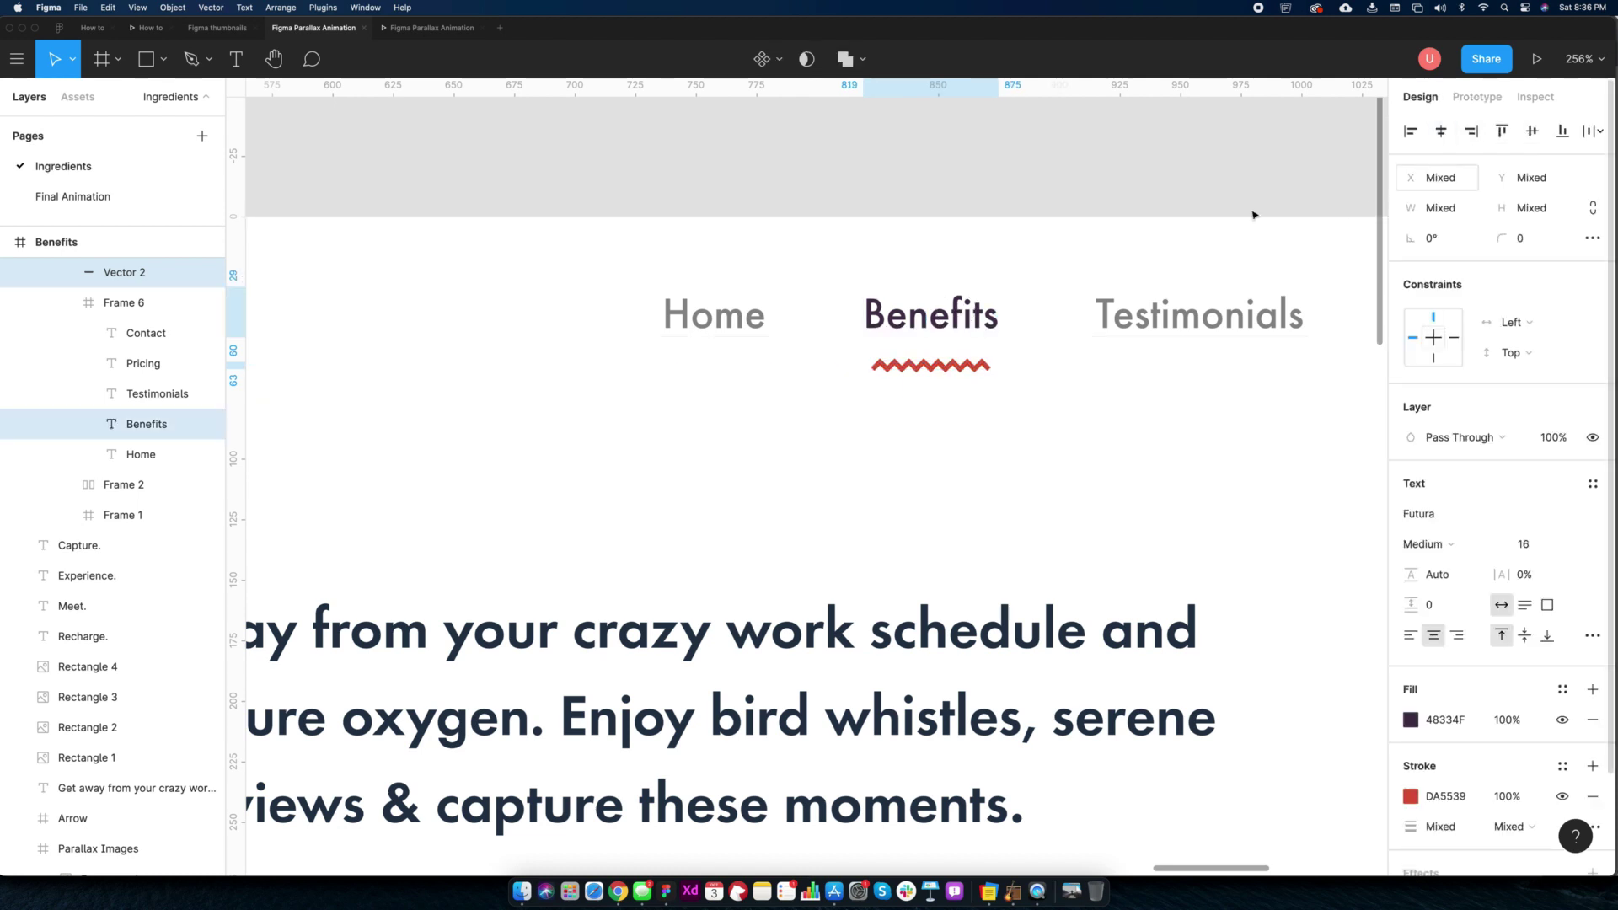
click(1128, 171)
Link the Benefits frame's Home nav item back to the Home frame
scroll(1185, 310, down, 10)
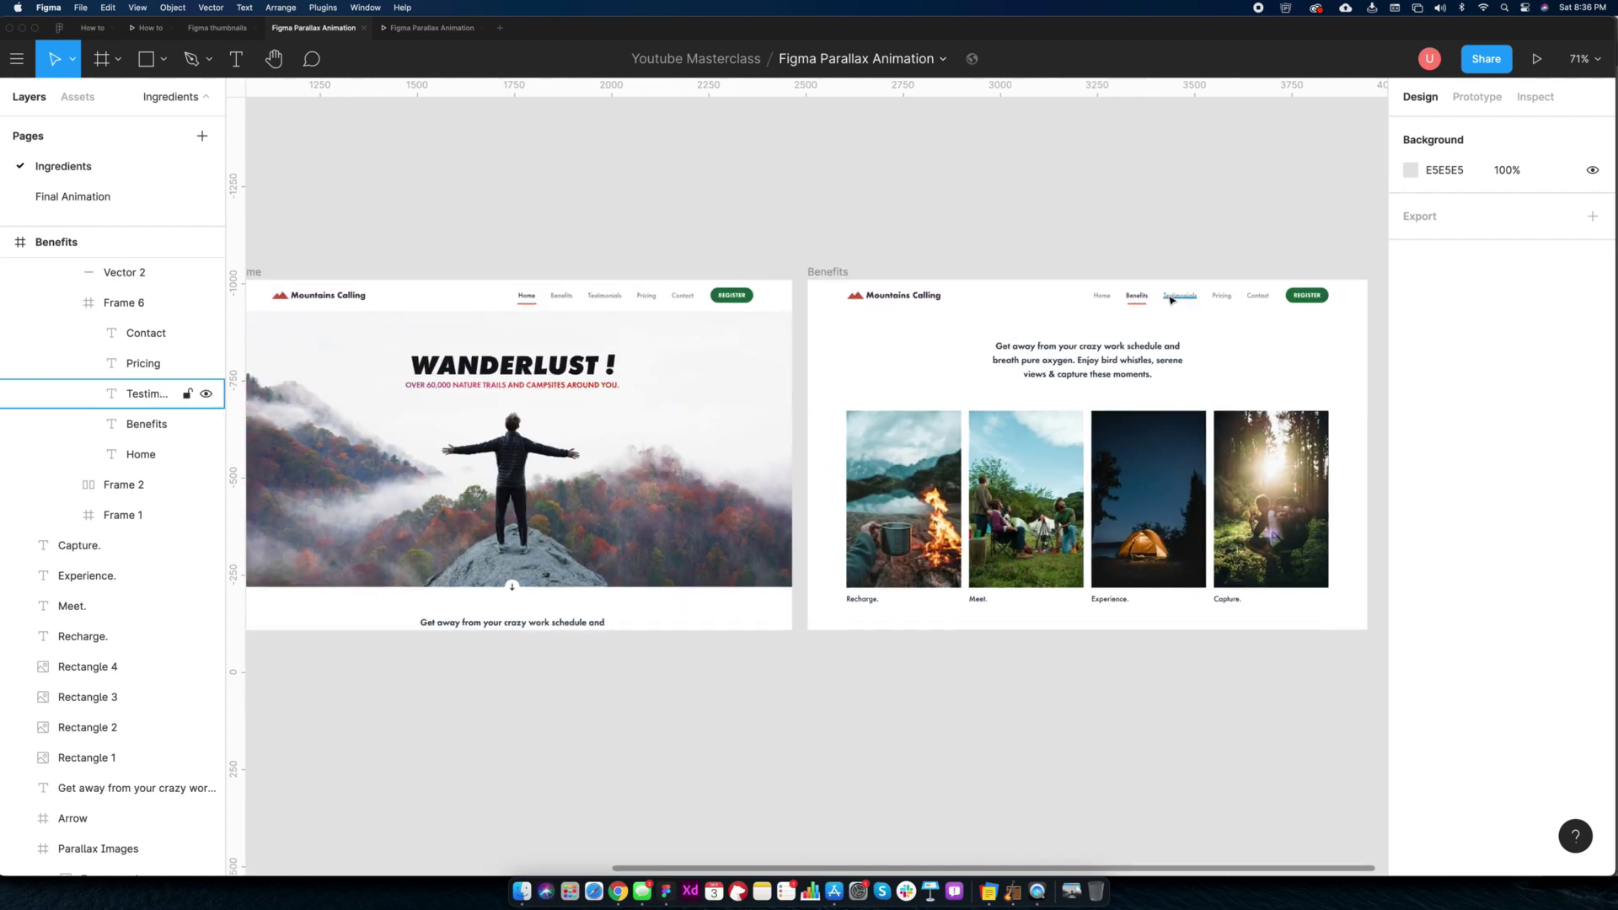
click(1101, 298)
click(1466, 99)
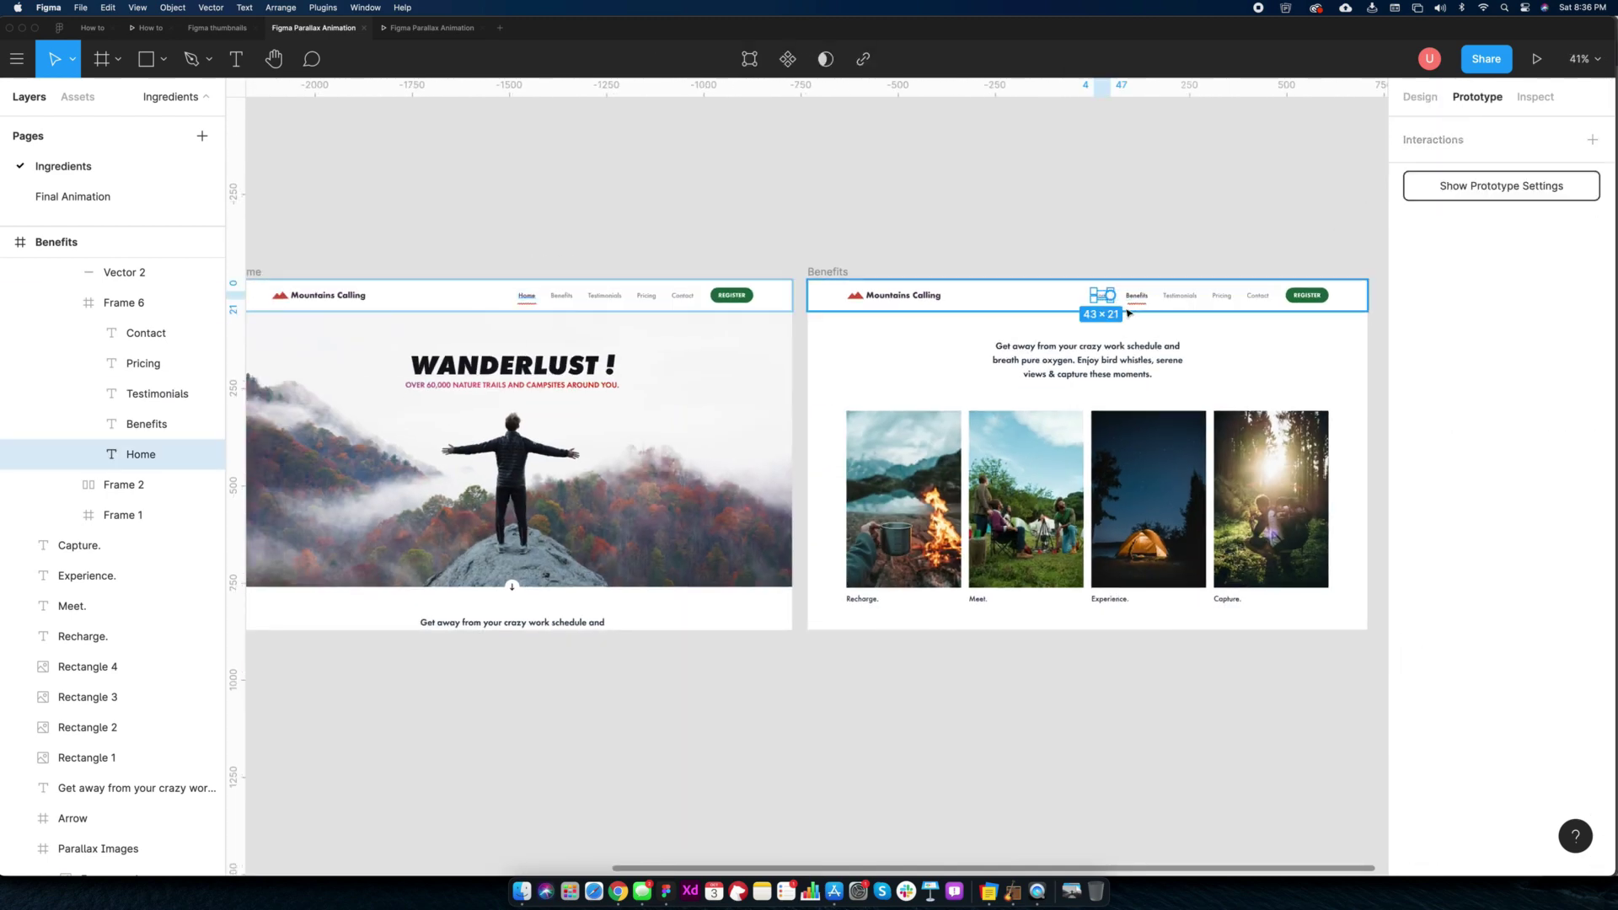
drag(1111, 295, 734, 402)
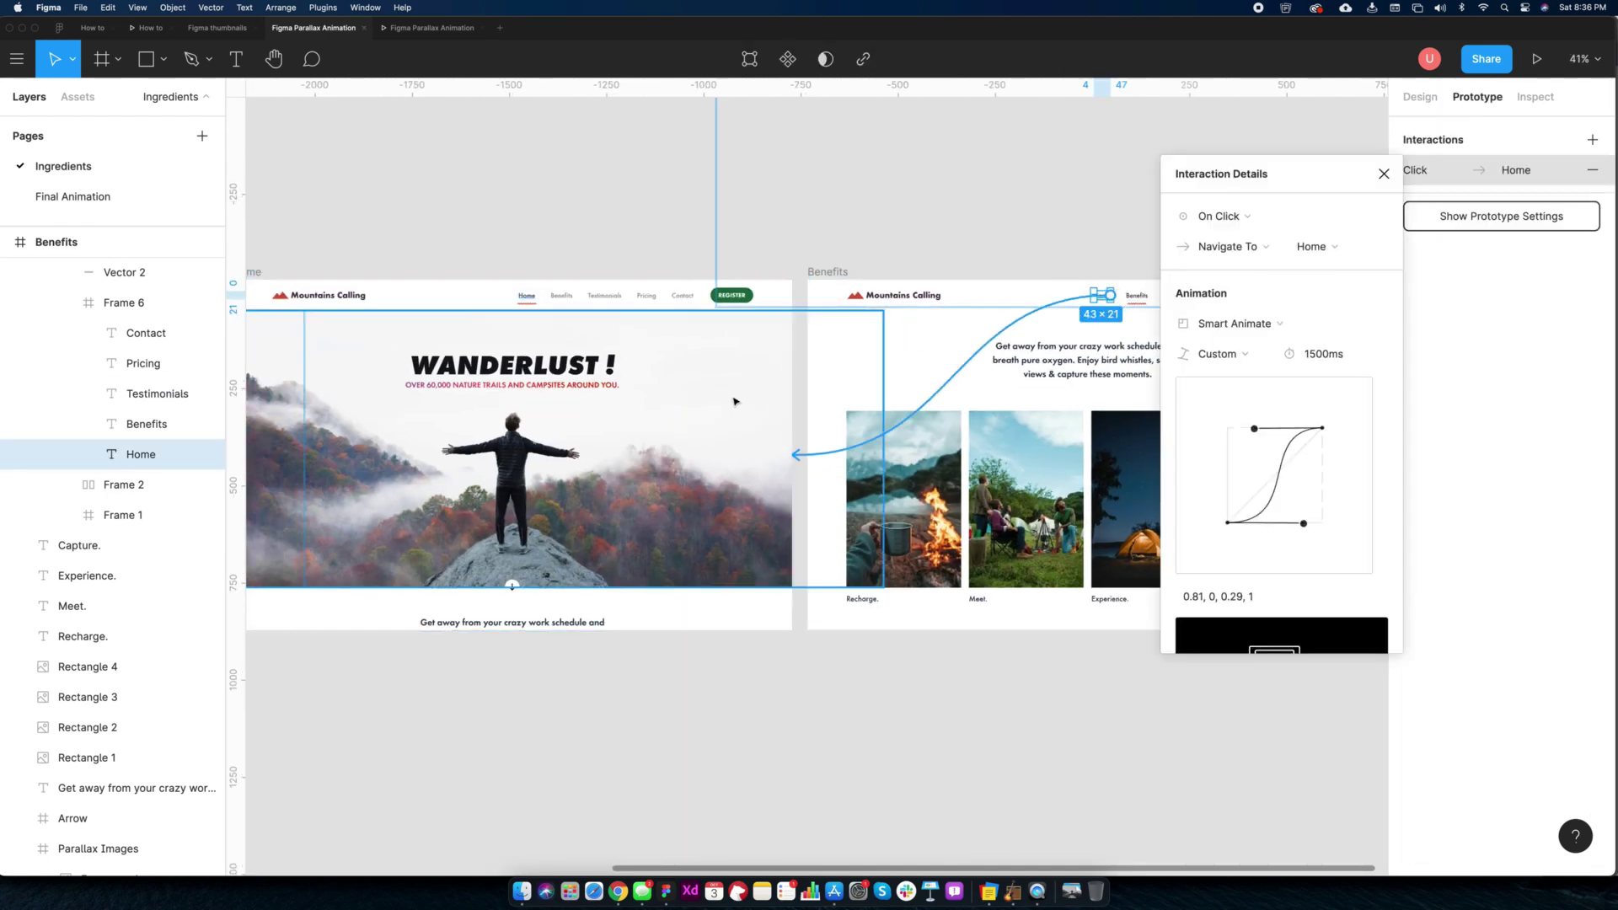
click(838, 244)
scroll(607, 264, left, 2)
Bring Home's Frame 7 menu bar to the front, above the parallax images, then start the prototype preview
click(975, 303)
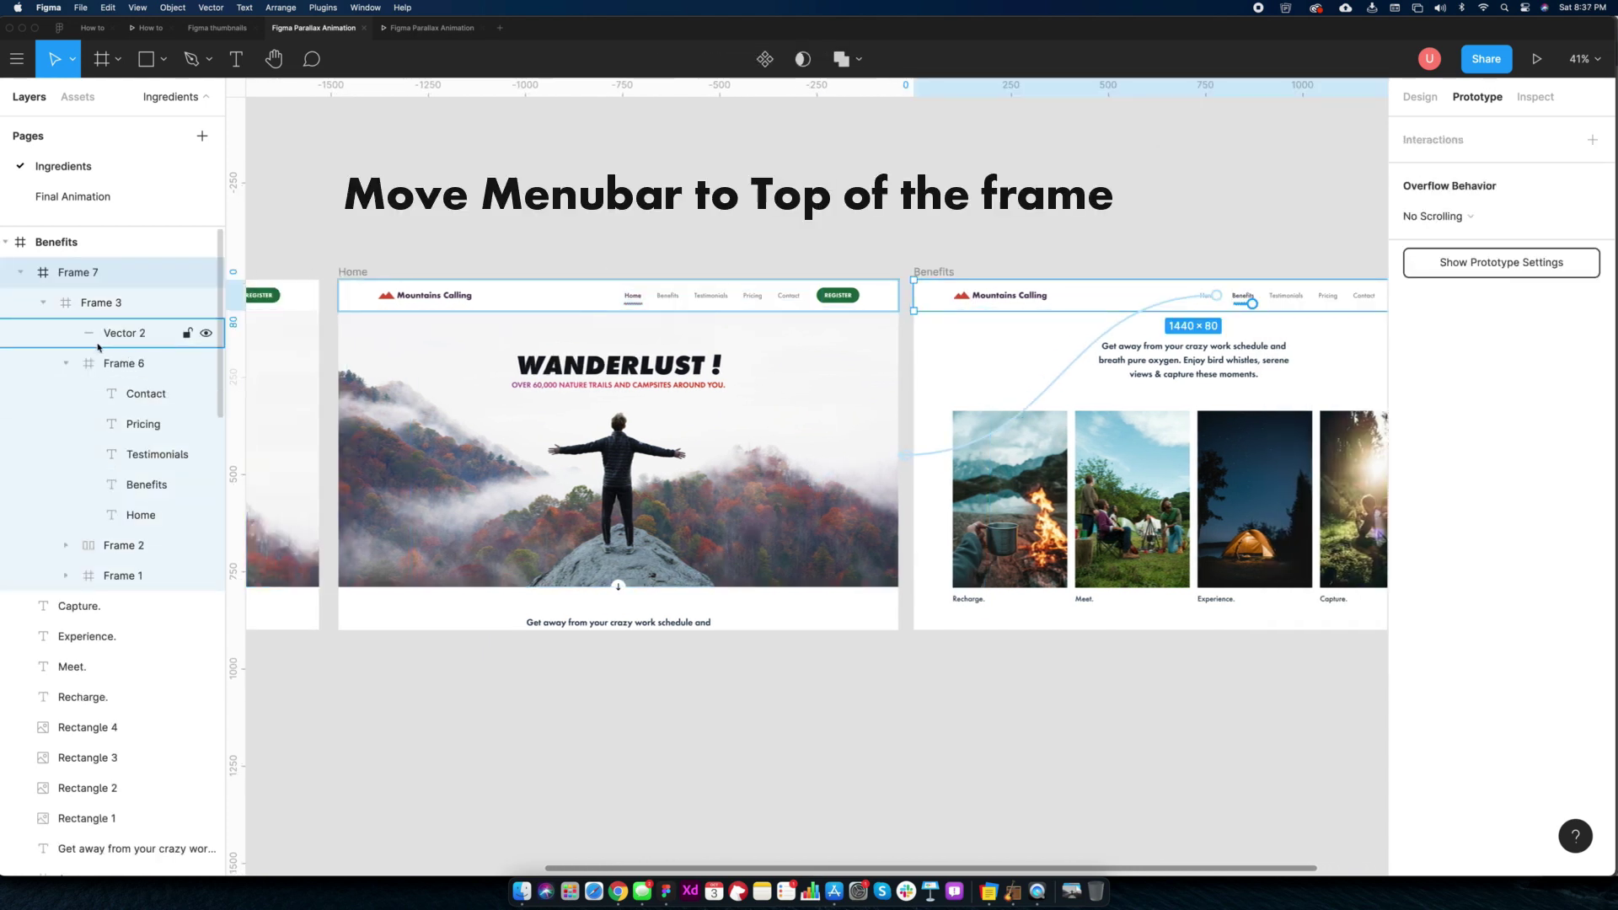
click(506, 300)
right_click(71, 770)
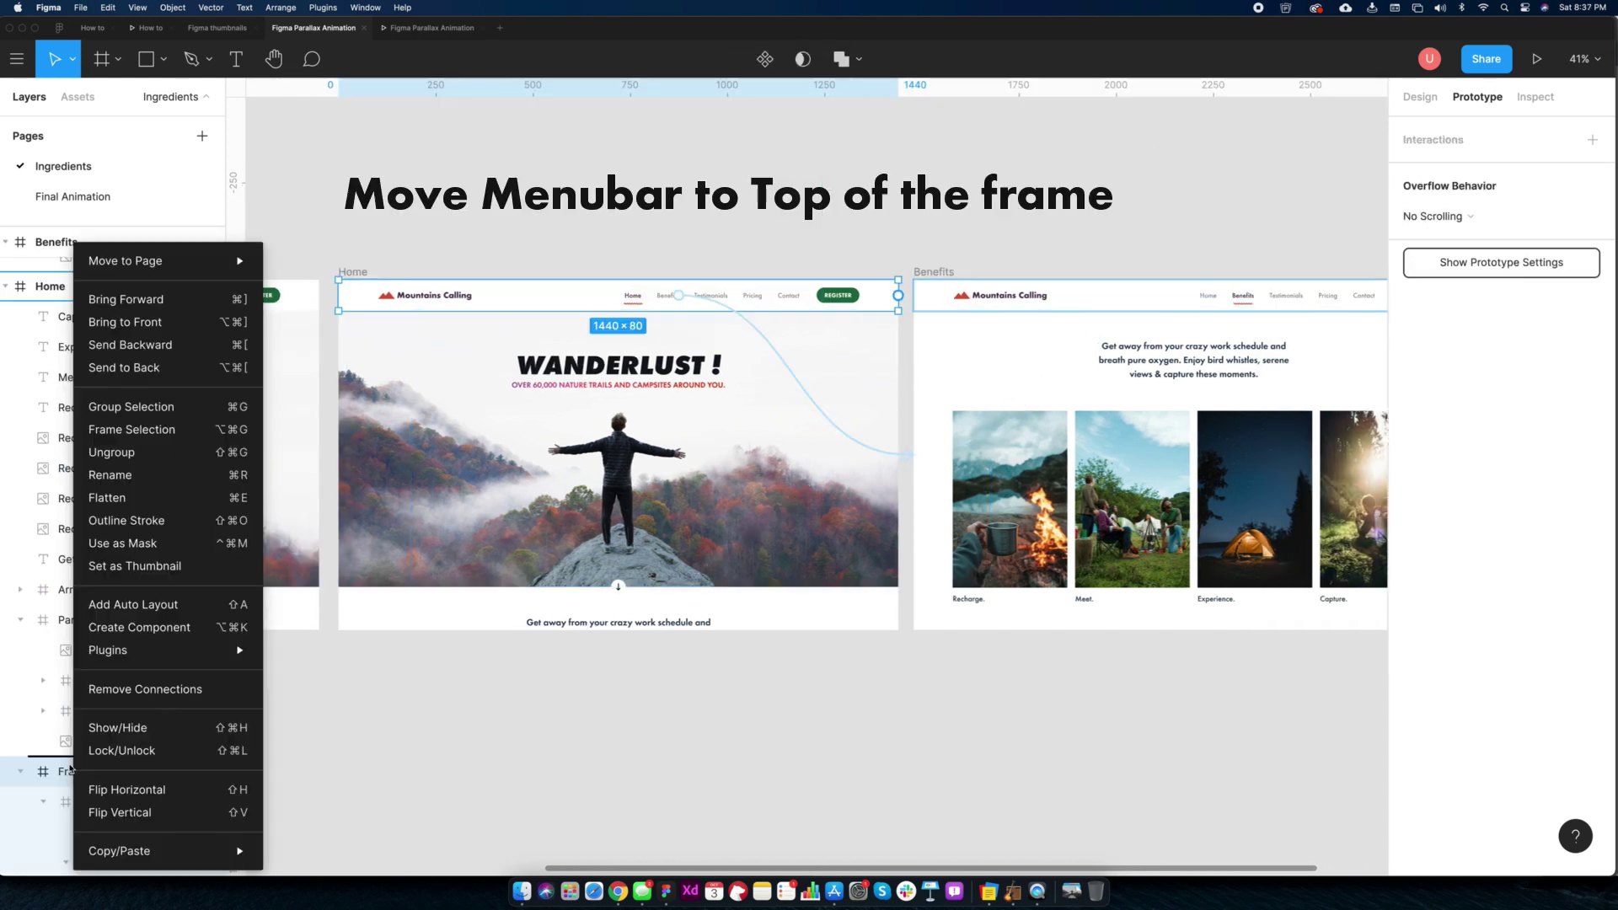
click(153, 320)
scroll(99, 331, up, 3)
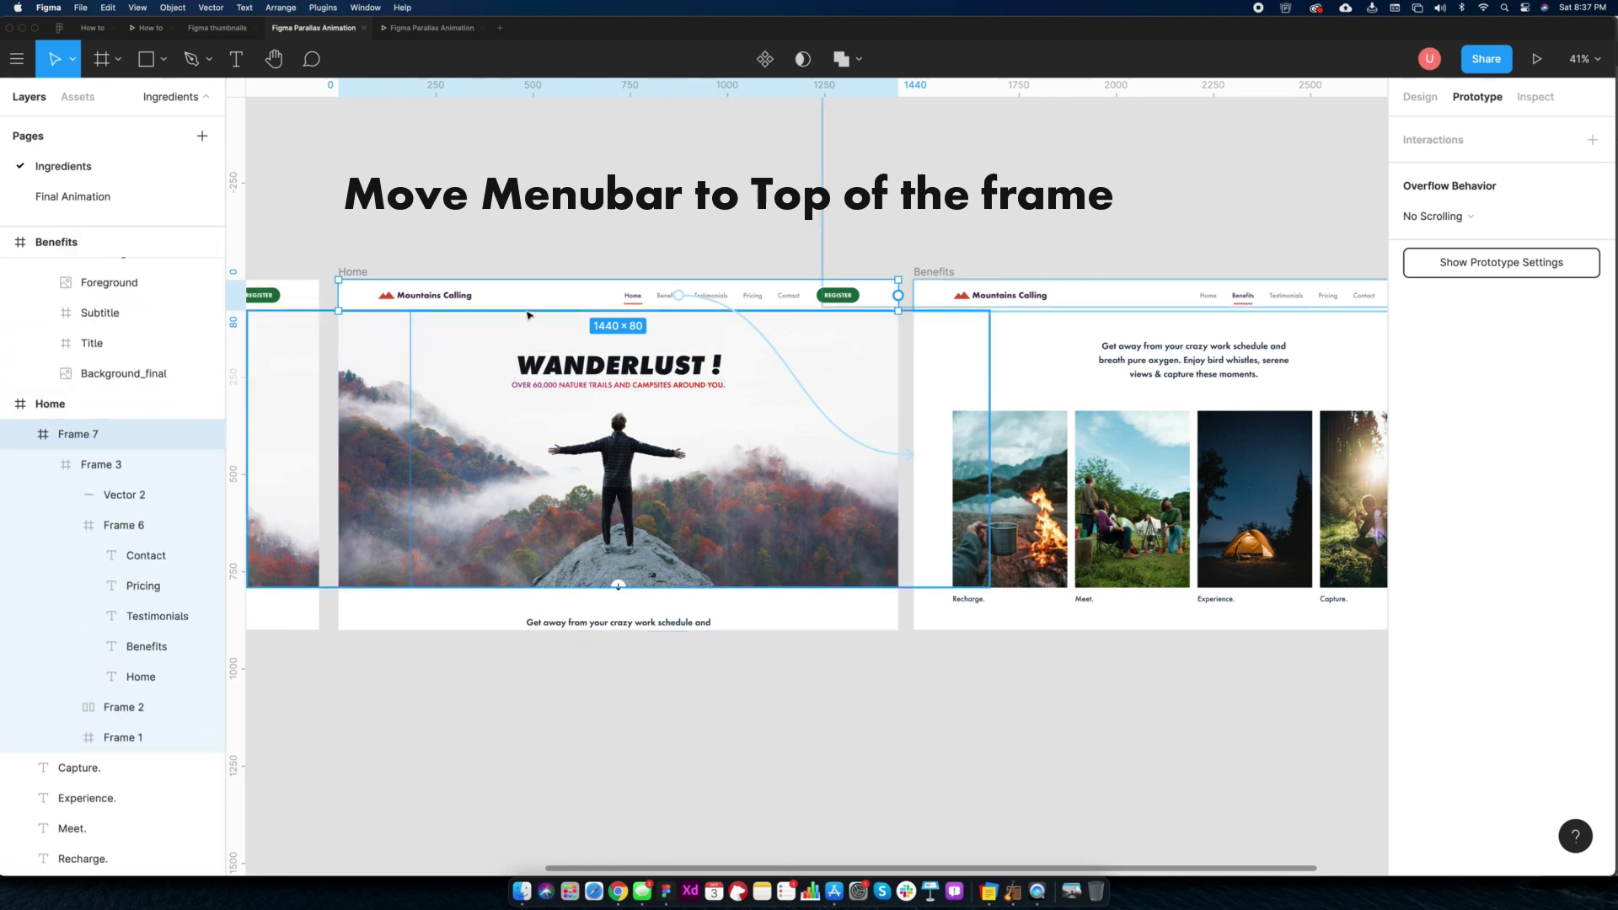
click(1536, 59)
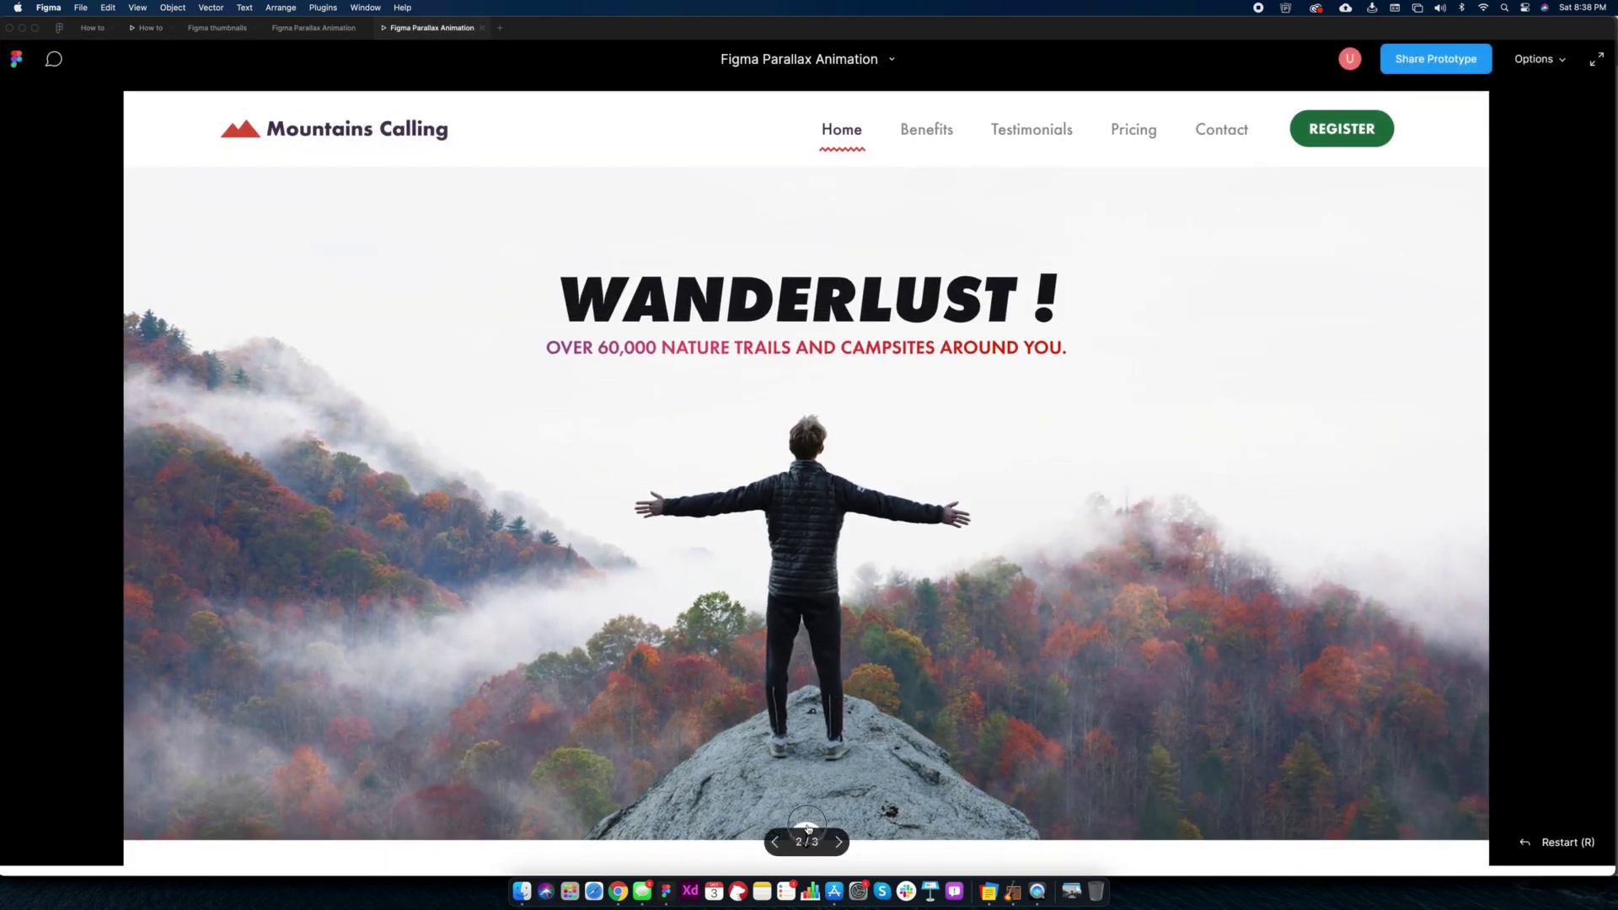
click(808, 826)
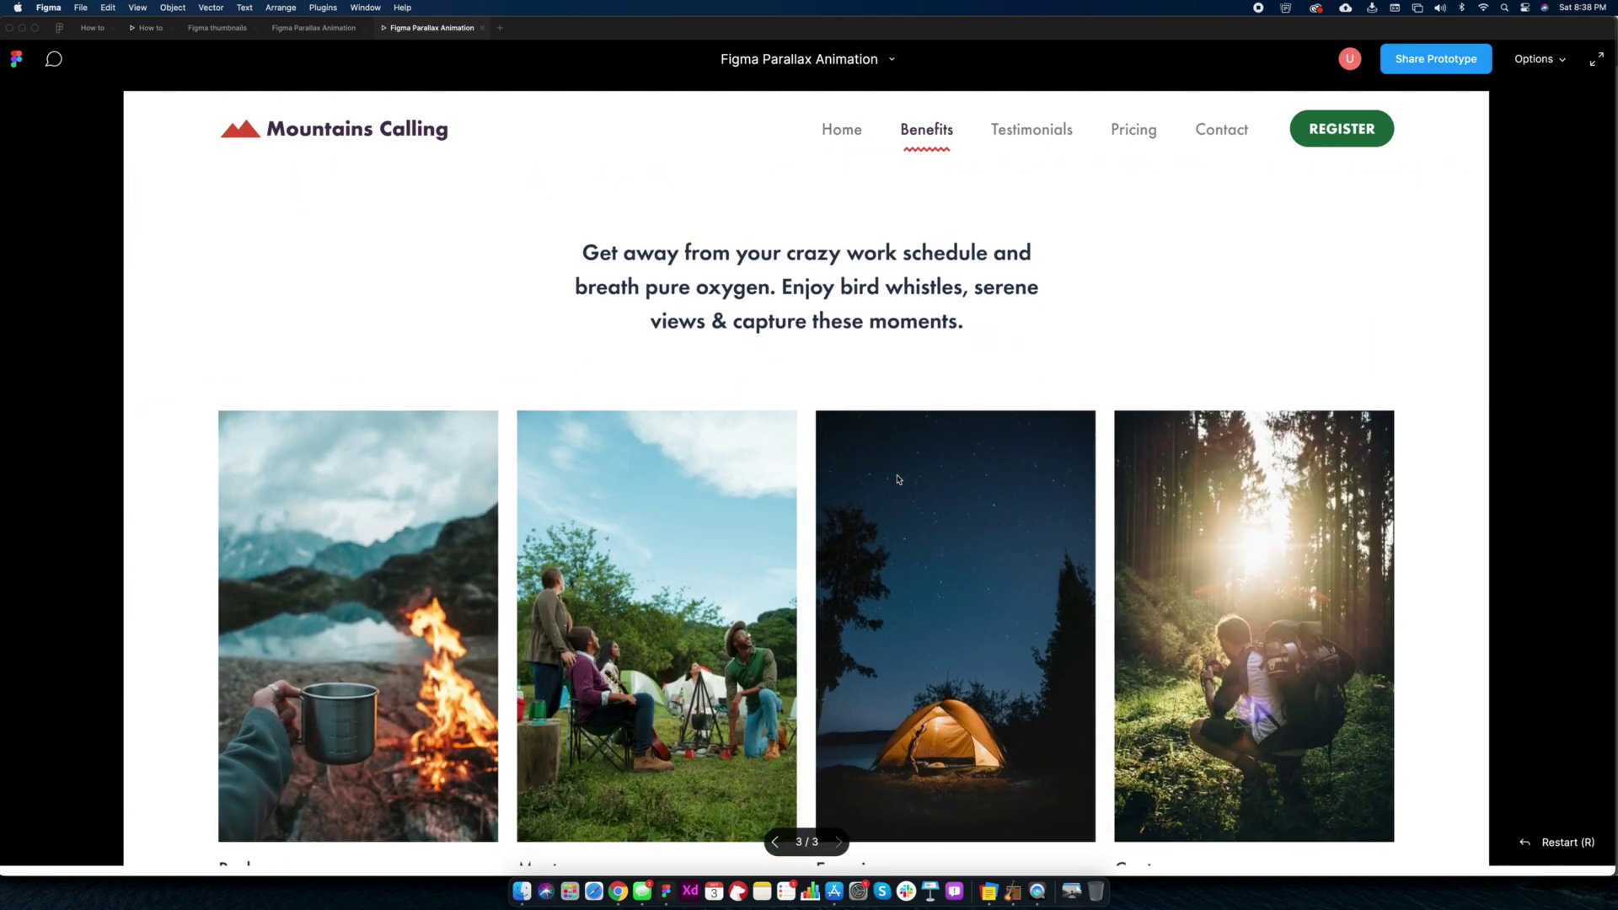
click(845, 133)
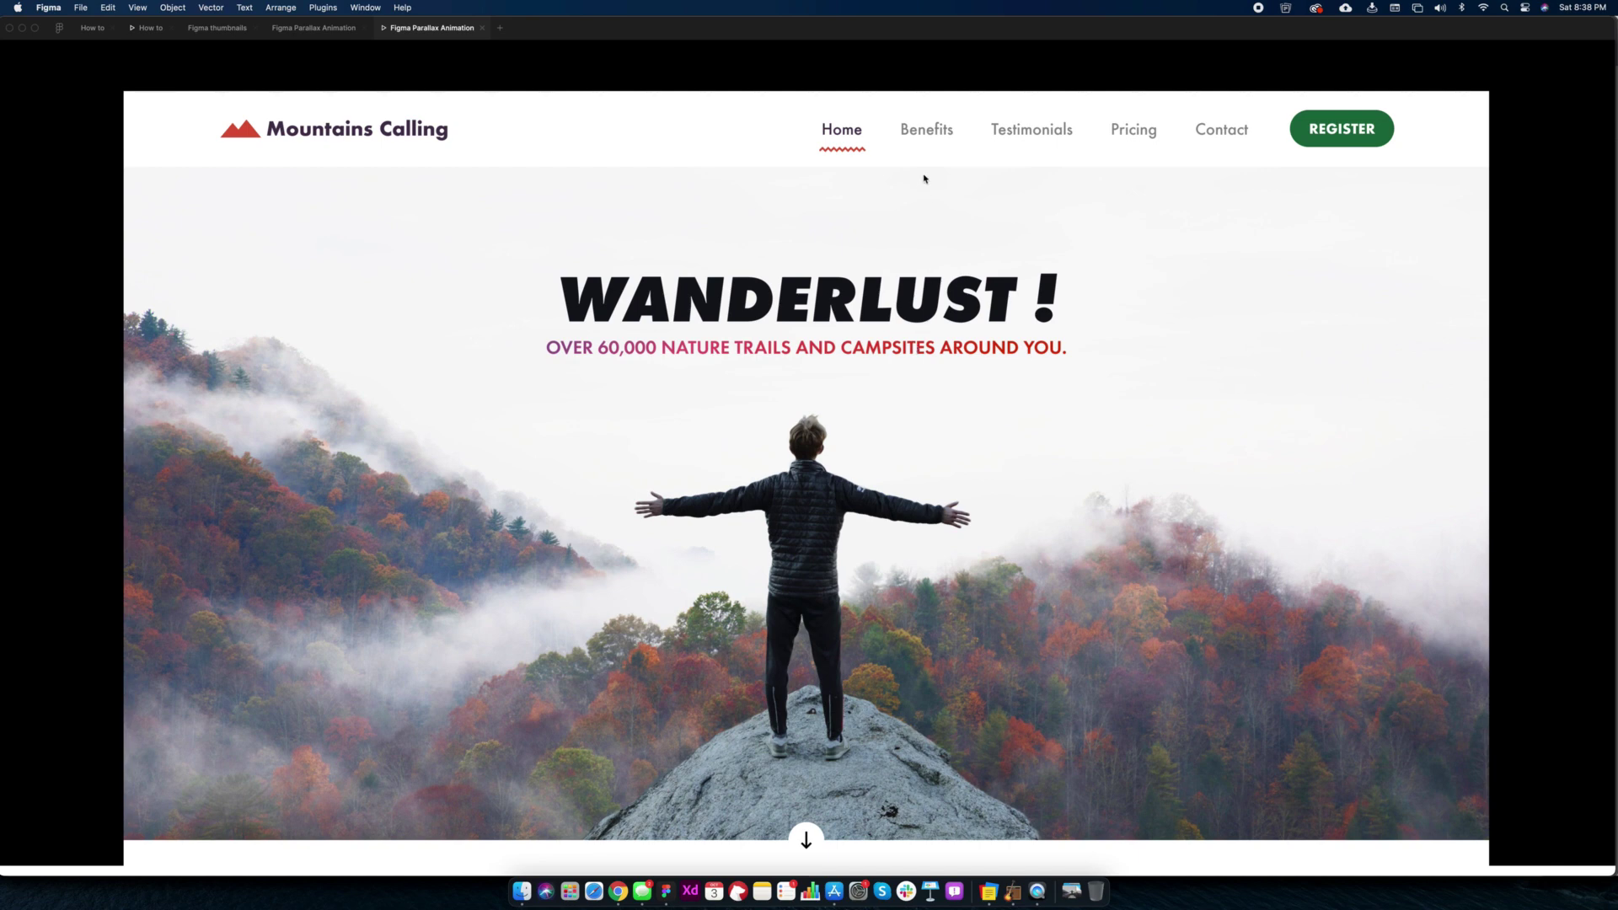
click(923, 141)
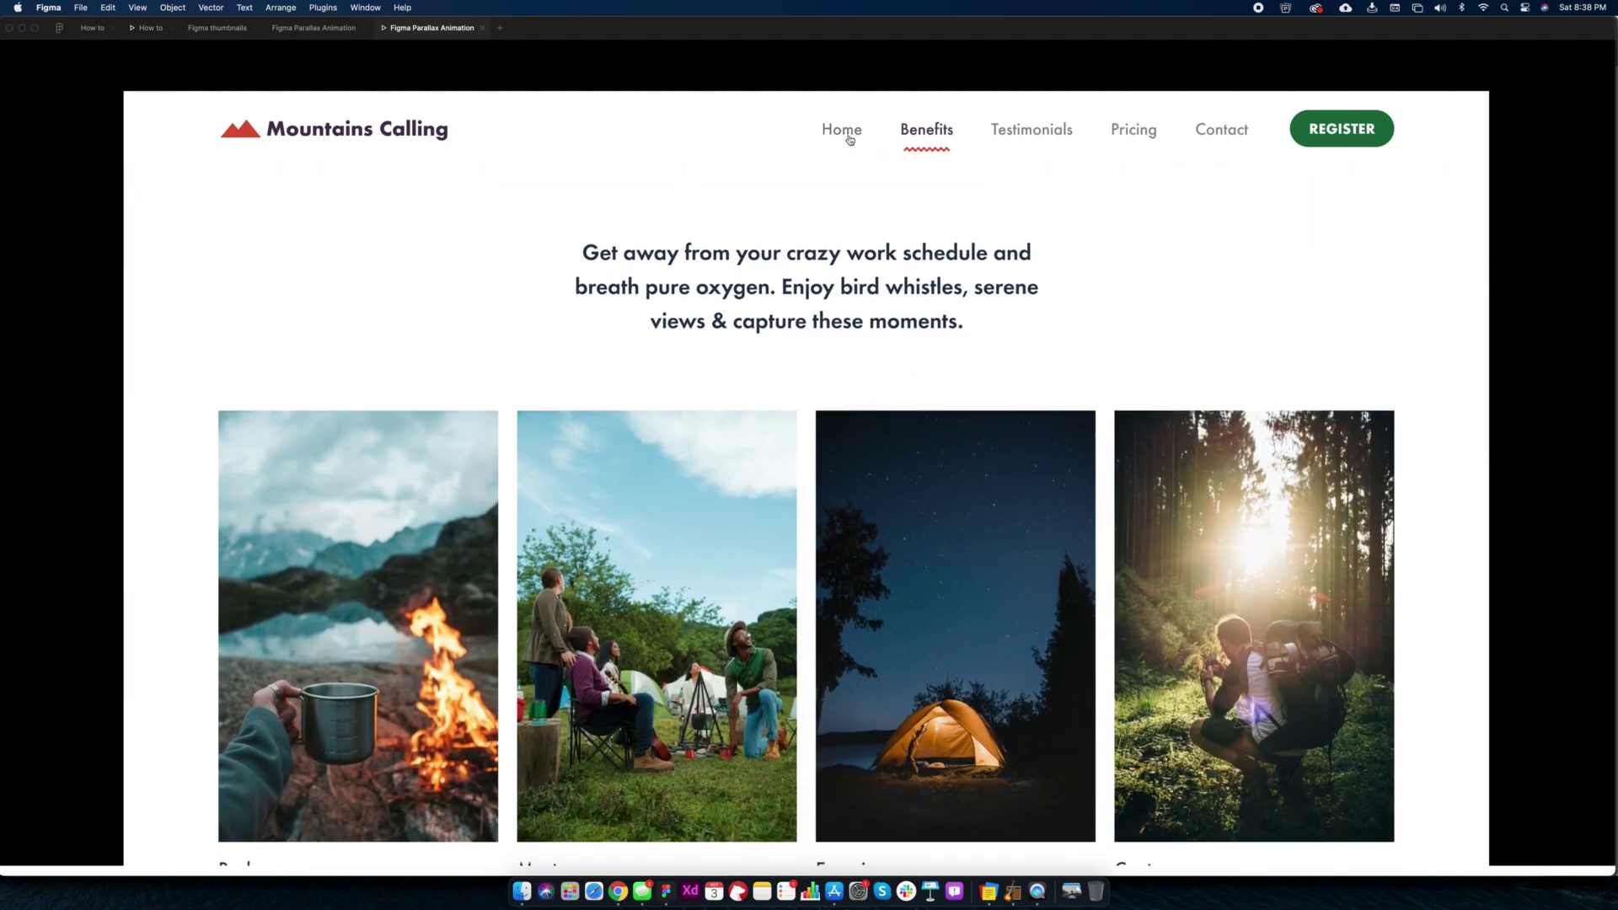
click(850, 138)
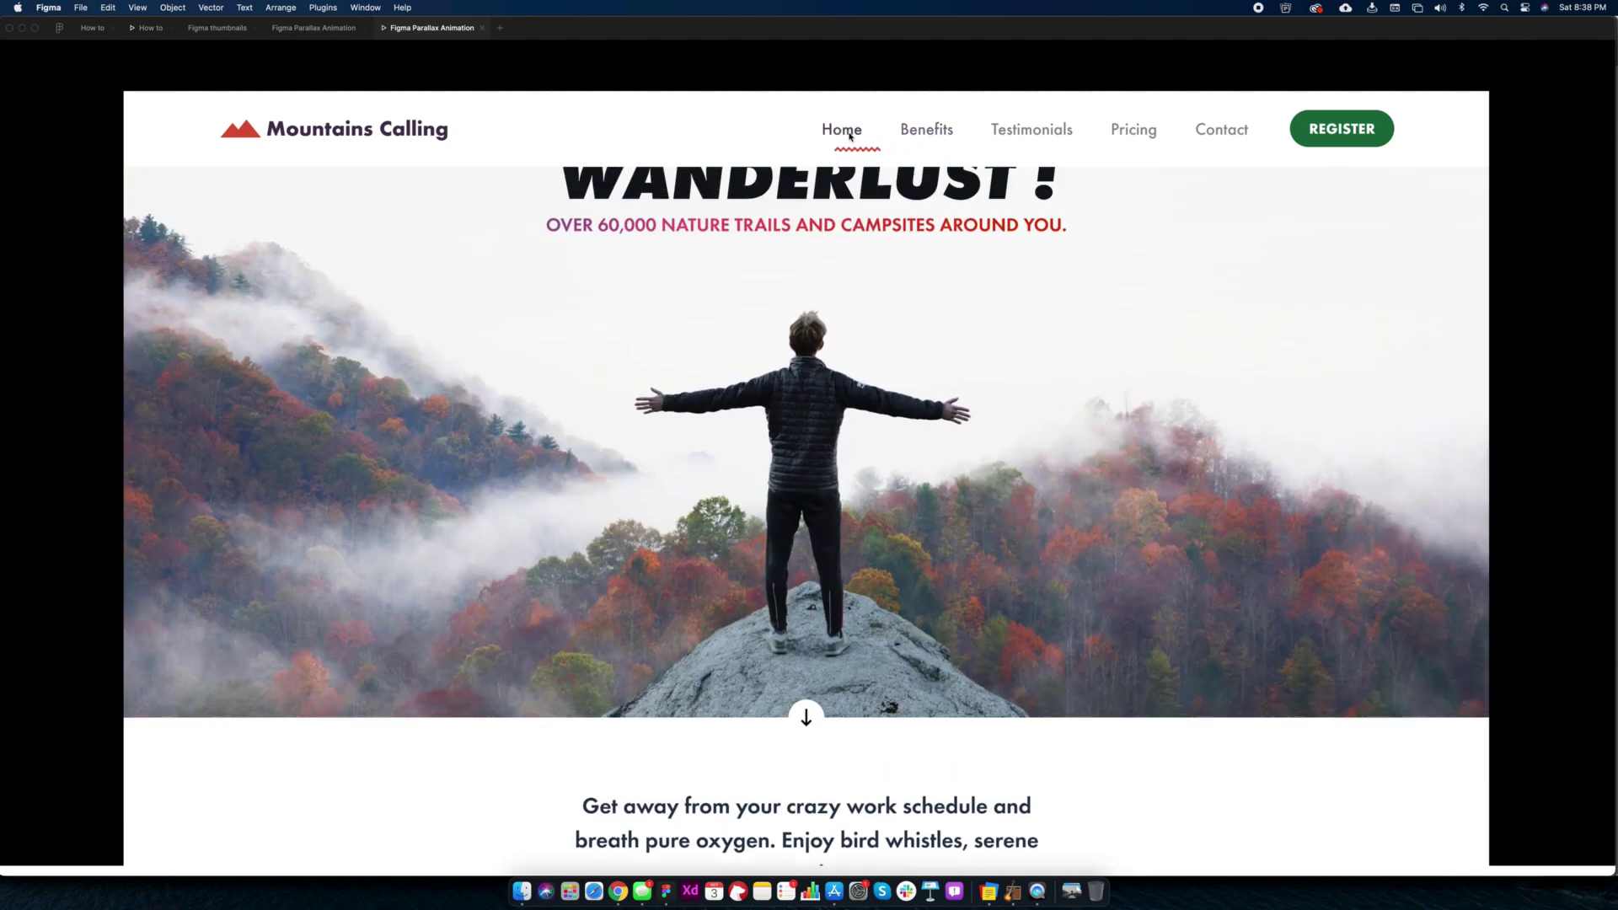